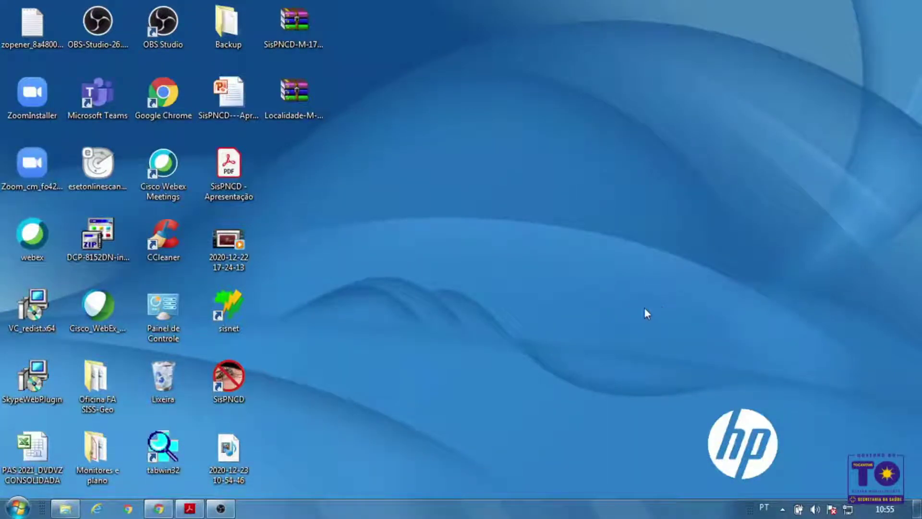
# Place the SisPNCD shortcut on the open desktop and launch the program
pyautogui.moveTo(228, 376); pyautogui.dragTo(556, 235)
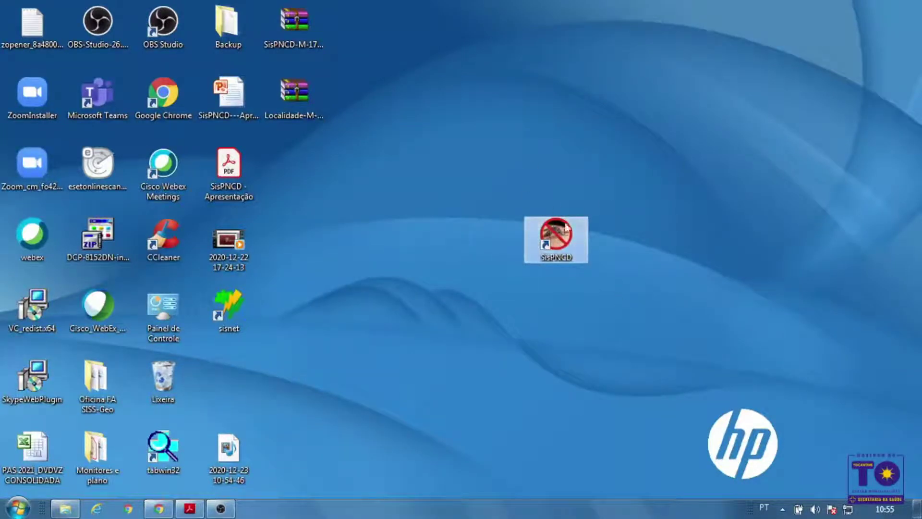
pyautogui.press('Return')
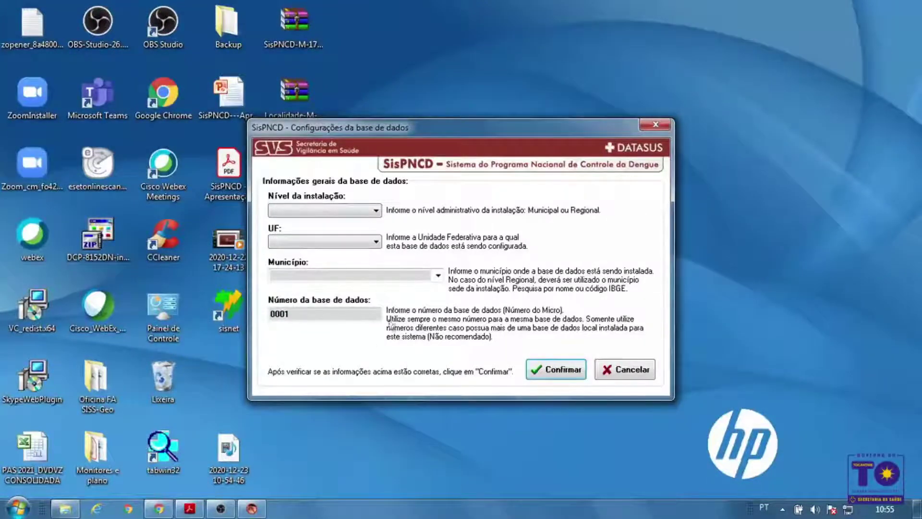
# Set the installation level to 1 - Municipal and the state (UF) to TO
pyautogui.click(374, 211)
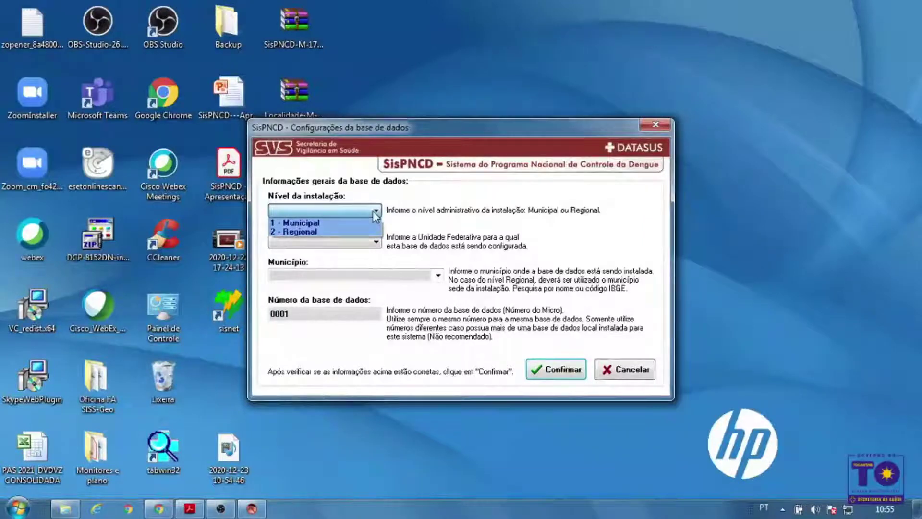
pyautogui.click(370, 223)
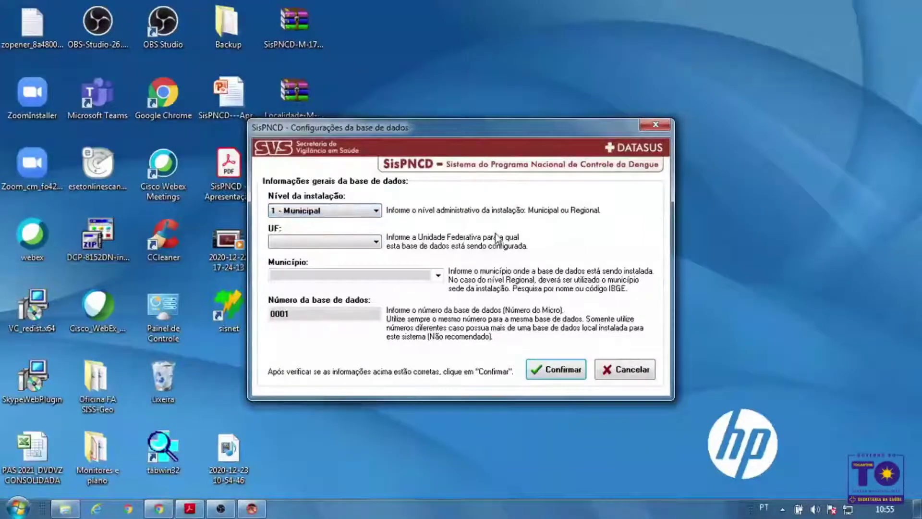
pyautogui.click(359, 243)
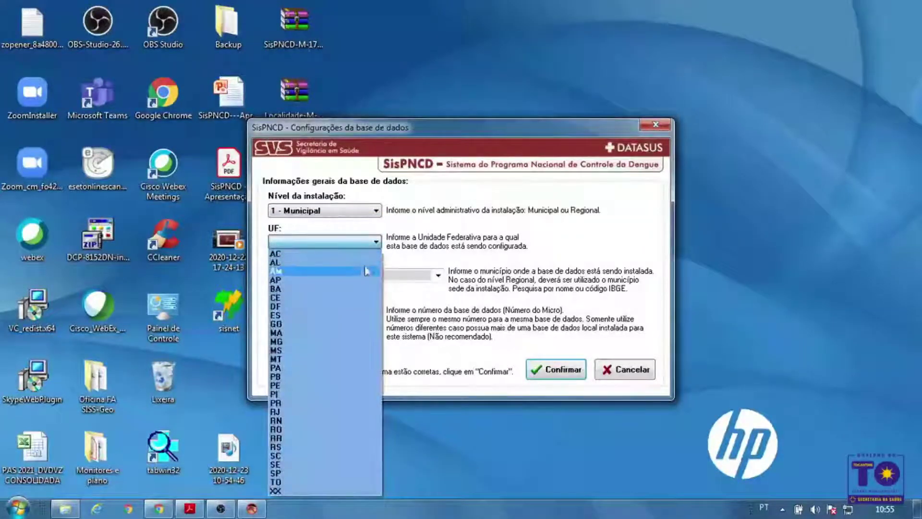
pyautogui.click(337, 481)
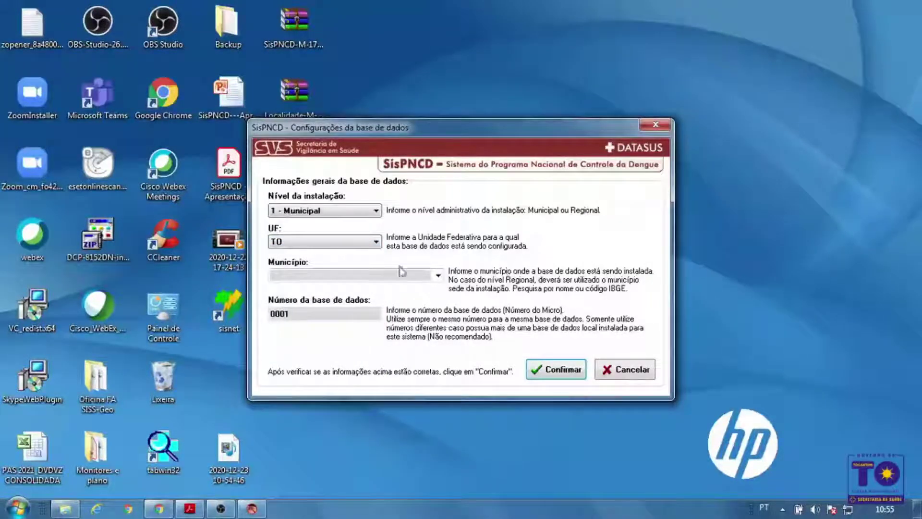
pyautogui.click(438, 275)
pyautogui.click(477, 266)
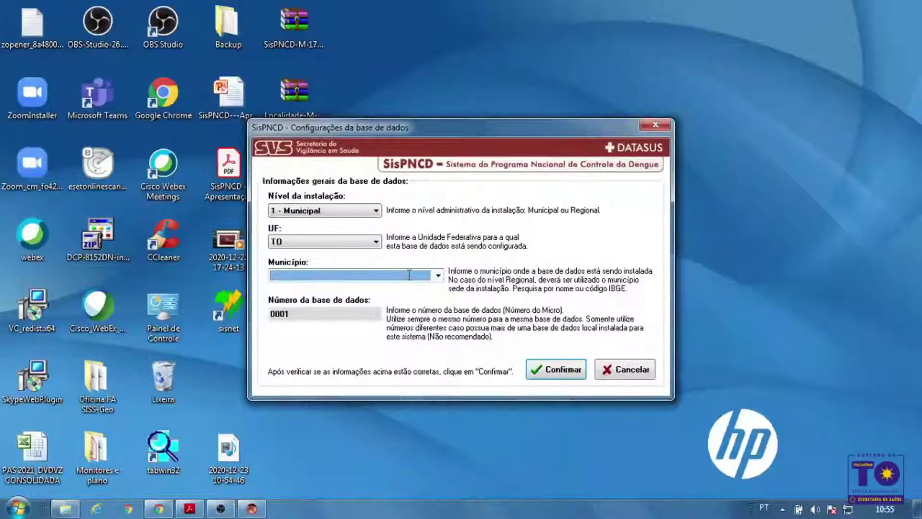
# Search '%' for municipalities, pick ITAGUATINS (171070) and confirm the database settings
pyautogui.write('%')
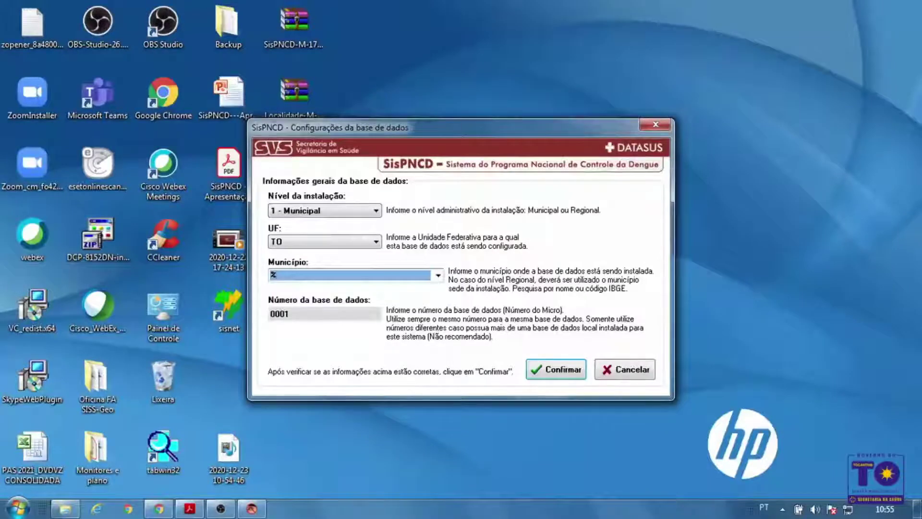
pyautogui.press('Return')
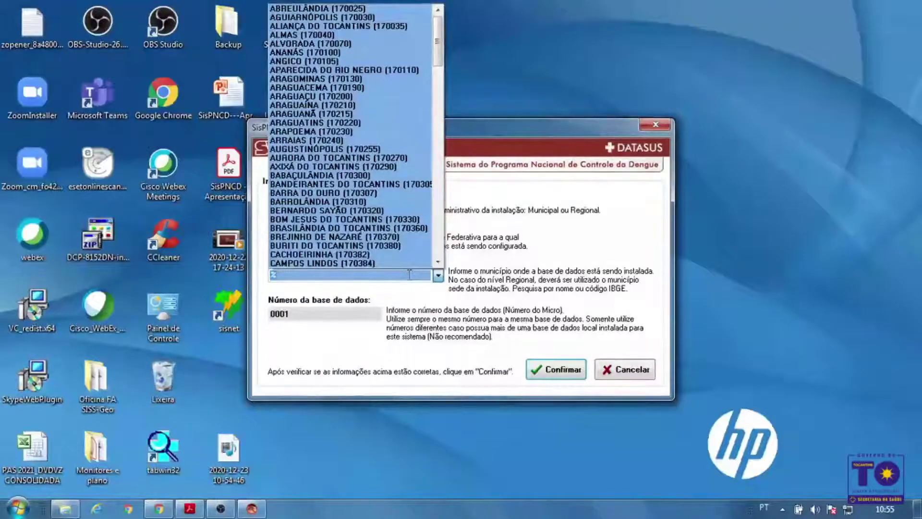
pyautogui.scroll(-9, 410, 274)
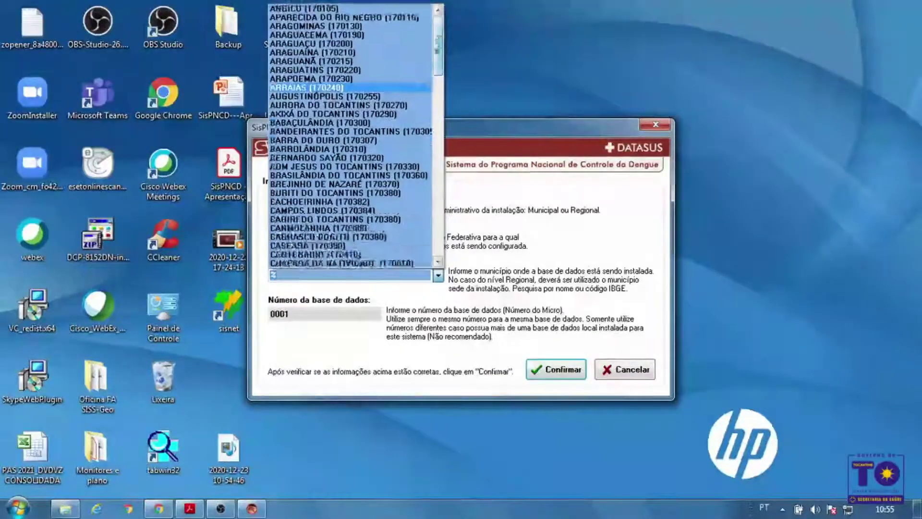
pyautogui.scroll(-5, 355, 135)
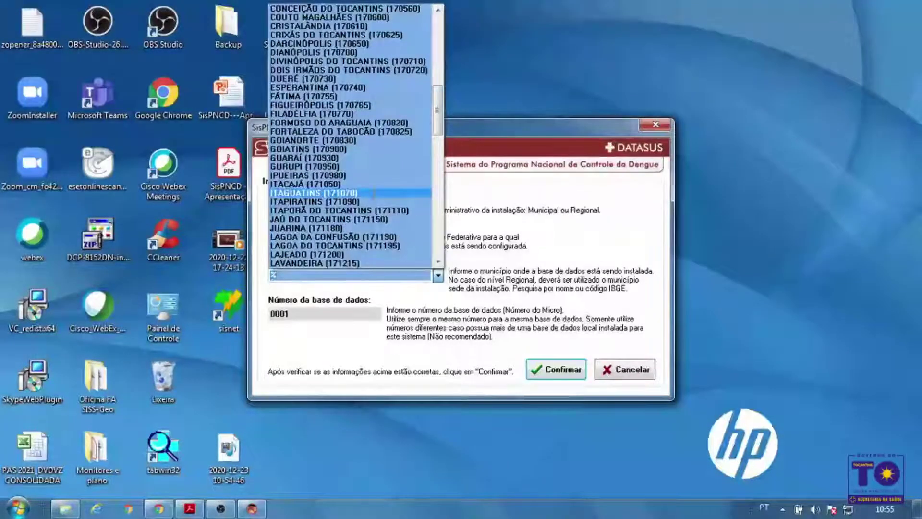
pyautogui.click(373, 192)
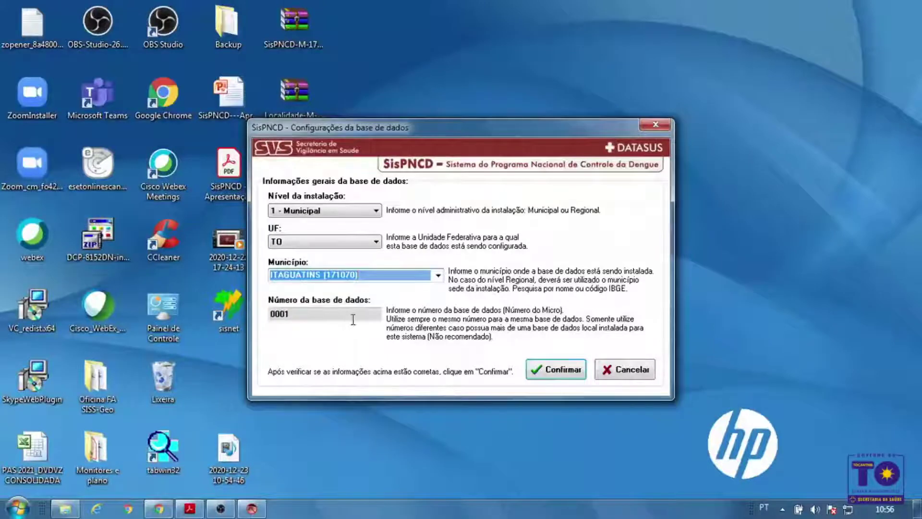
pyautogui.click(563, 369)
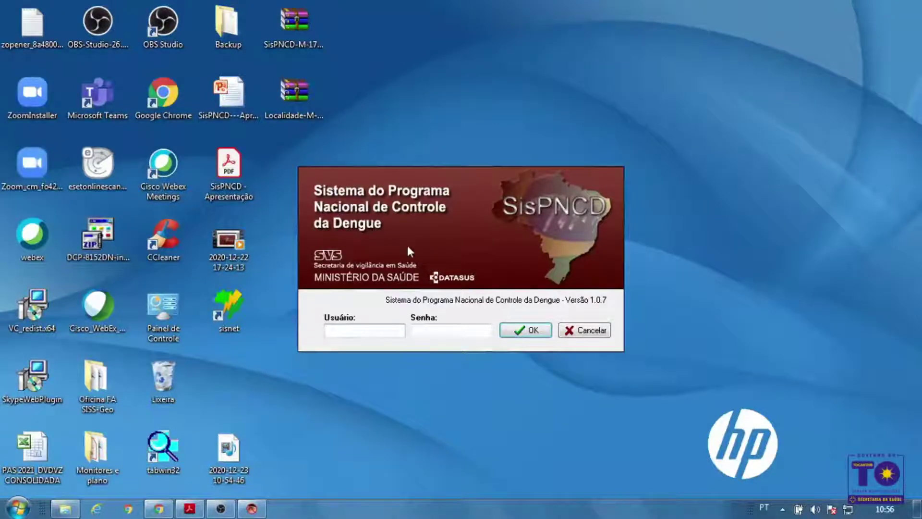
# Log in with user name 'administrador' and the account password, correcting a mistyped password
pyautogui.write('administrador')
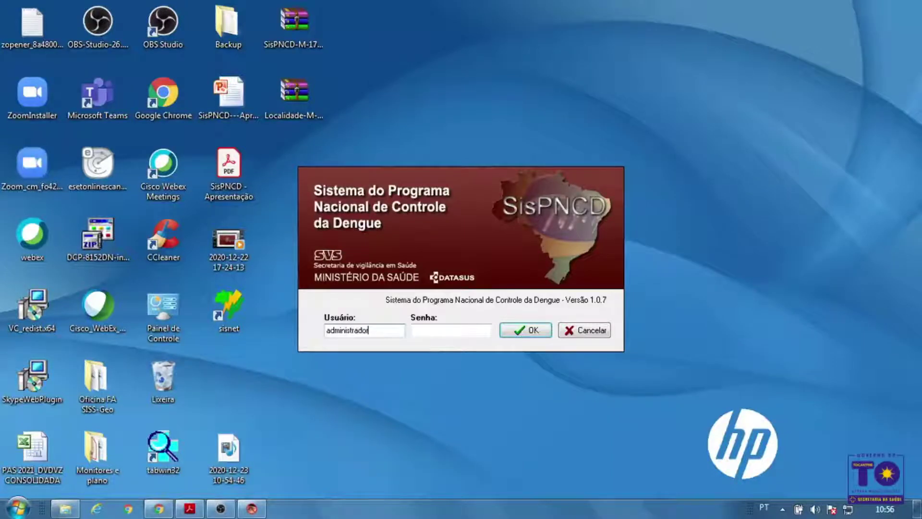
pyautogui.press('Tab')
pyautogui.write('***')
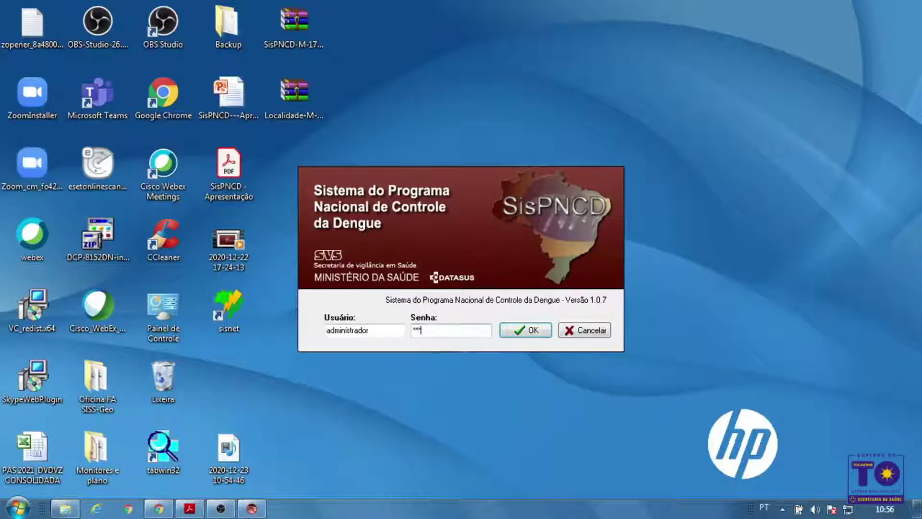
pyautogui.press('BackSpace')
pyautogui.press('BackSpace')
pyautogui.press('BackSpace')
pyautogui.write('***')
pyautogui.click(530, 330)
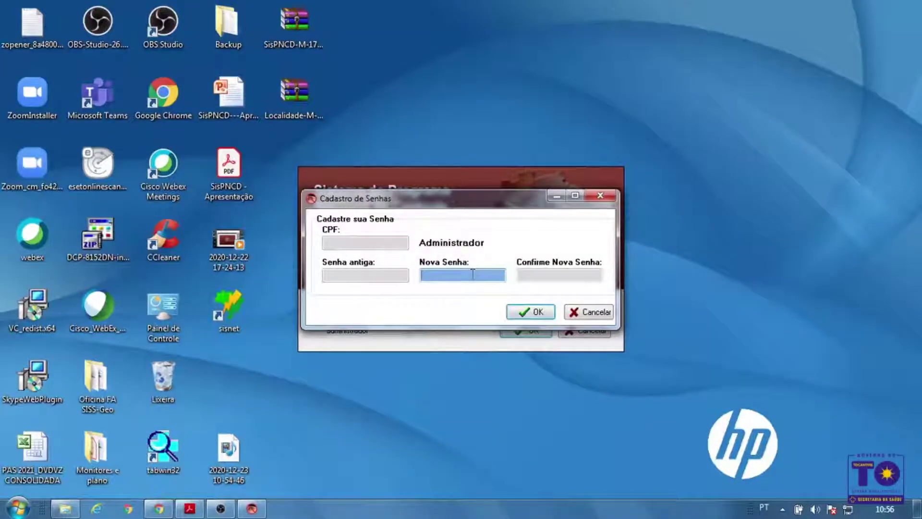
# Enter and confirm a new administrator password, then acknowledge the password-changed message
pyautogui.write('***')
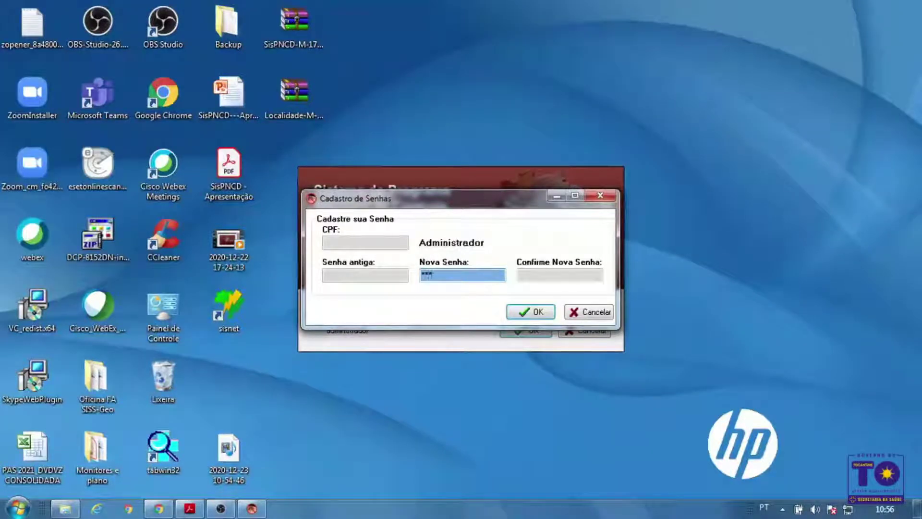
pyautogui.click(544, 275)
pyautogui.write('***')
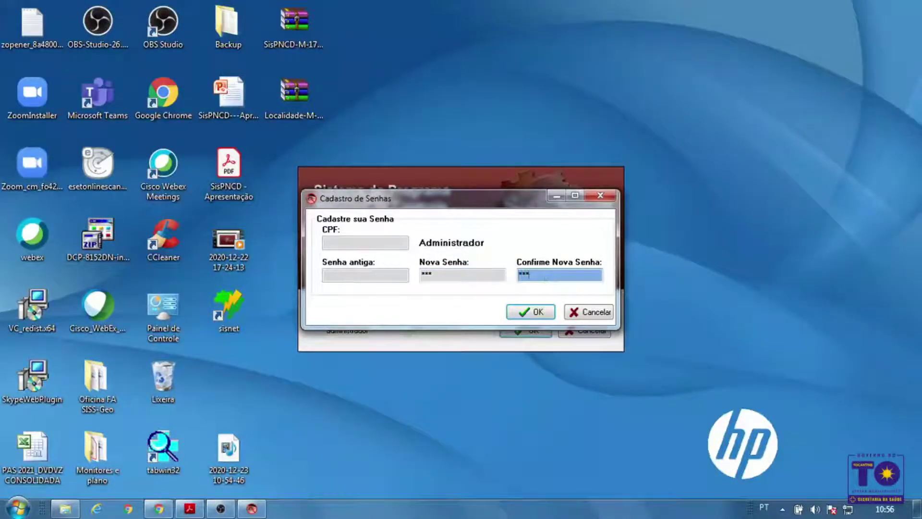
pyautogui.click(544, 311)
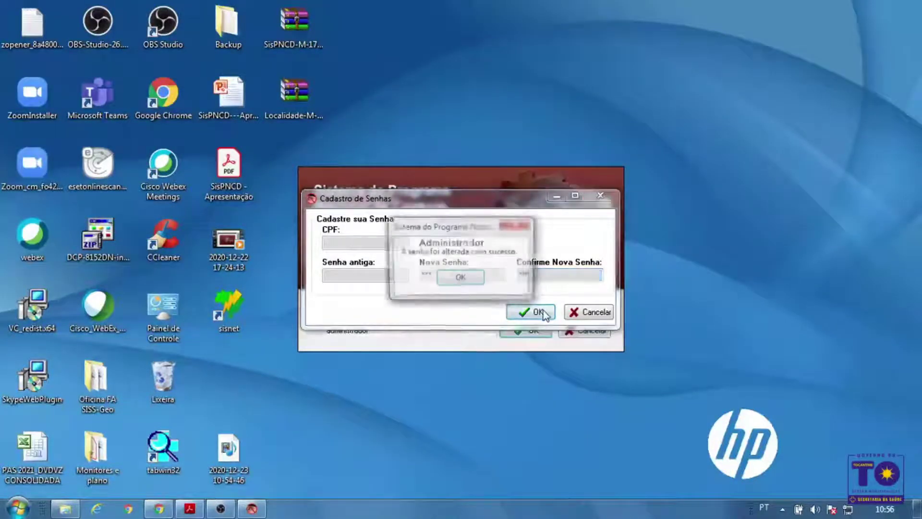
pyautogui.click(461, 278)
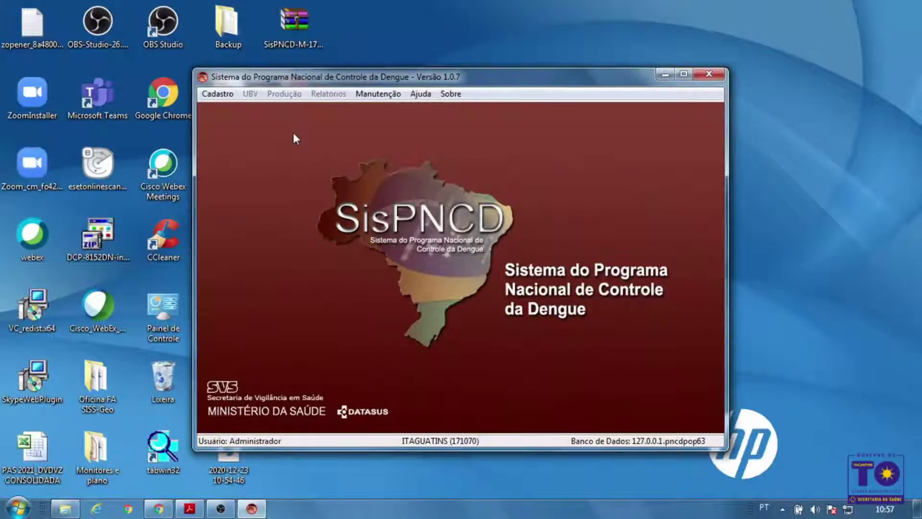
# Open Cadastro > Usuários and start a new, blank user record
pyautogui.click(220, 95)
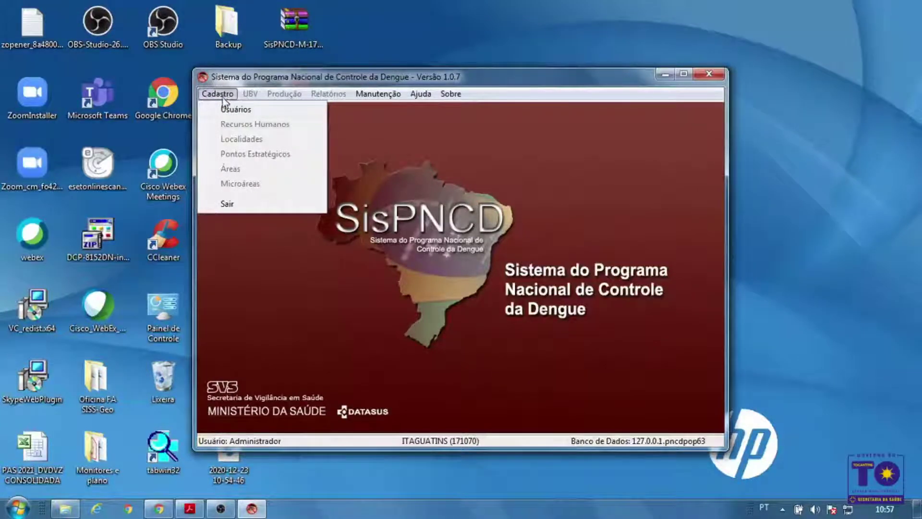
pyautogui.click(245, 109)
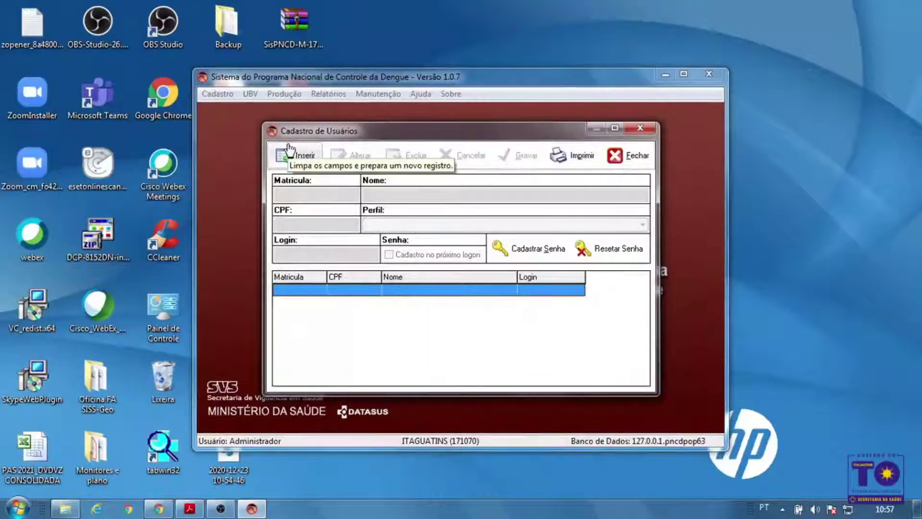
pyautogui.click(288, 153)
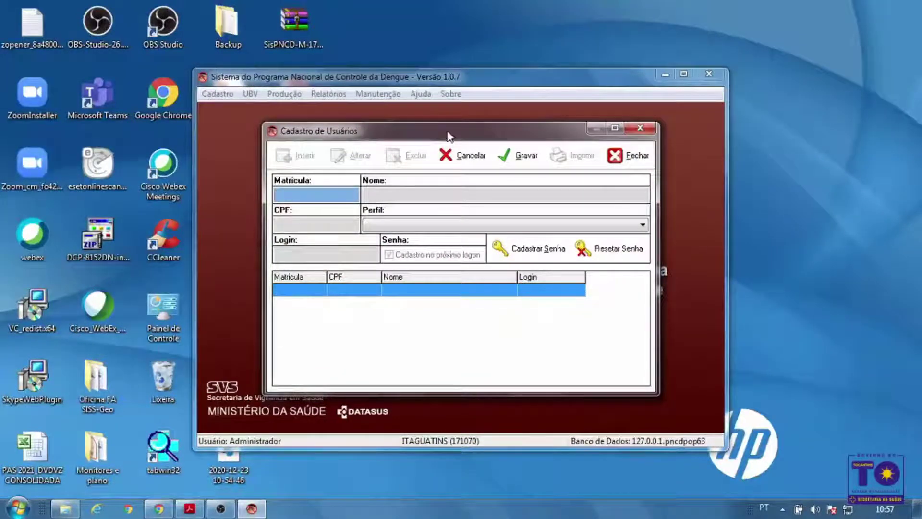
pyautogui.moveTo(443, 136); pyautogui.dragTo(441, 122)
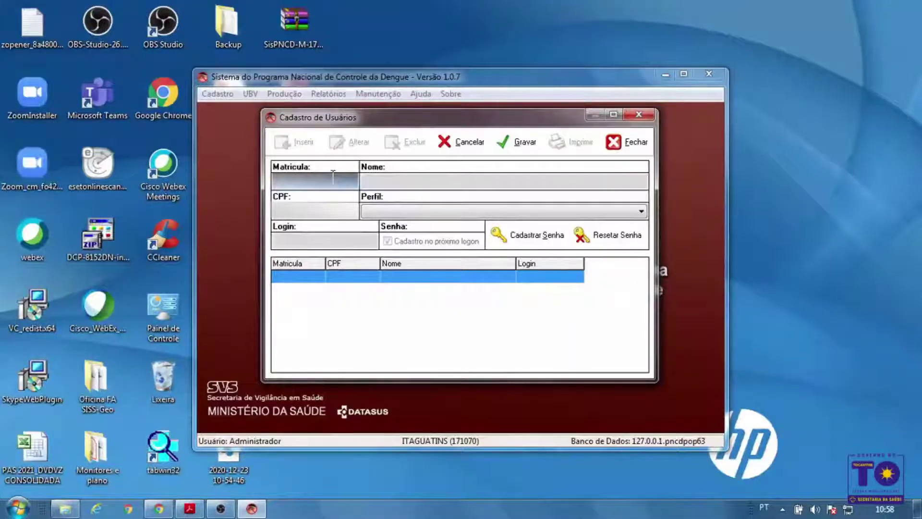
# Enter the user's full name, choose the Gerente profile, type a login name, and save
pyautogui.click(433, 185)
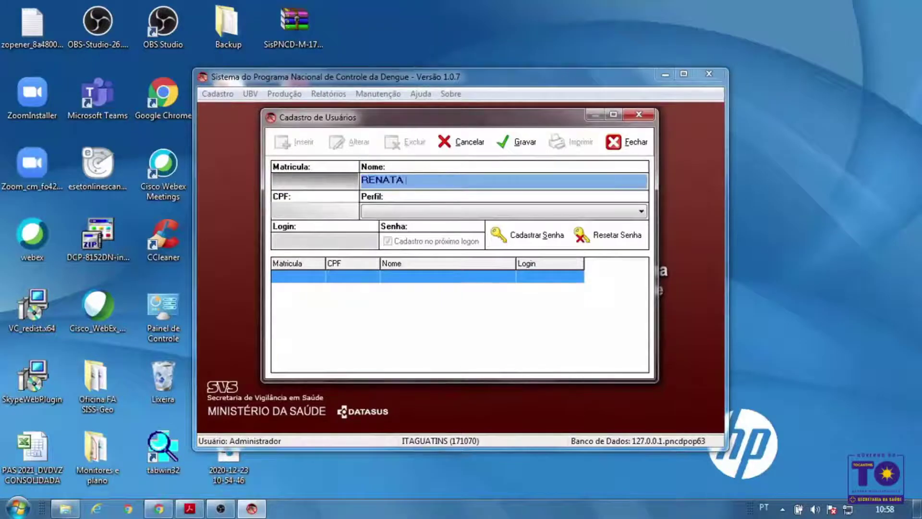
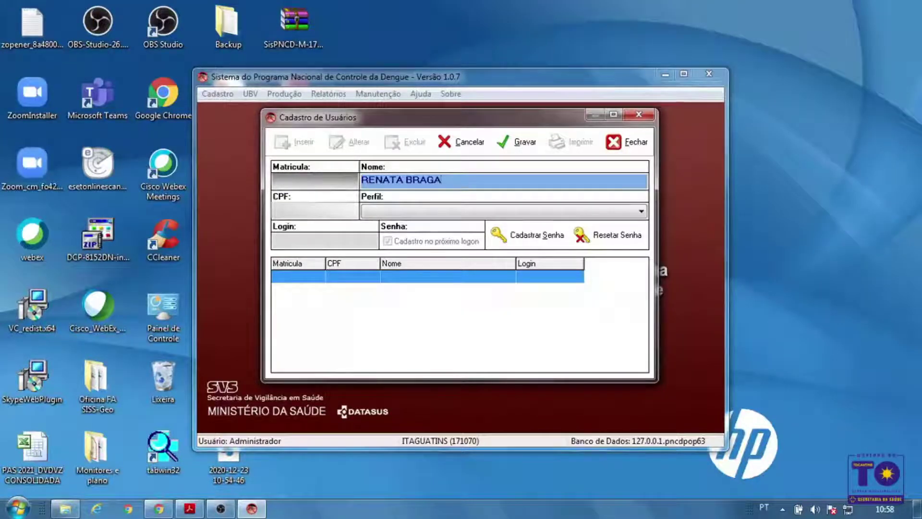
pyautogui.press('Tab')
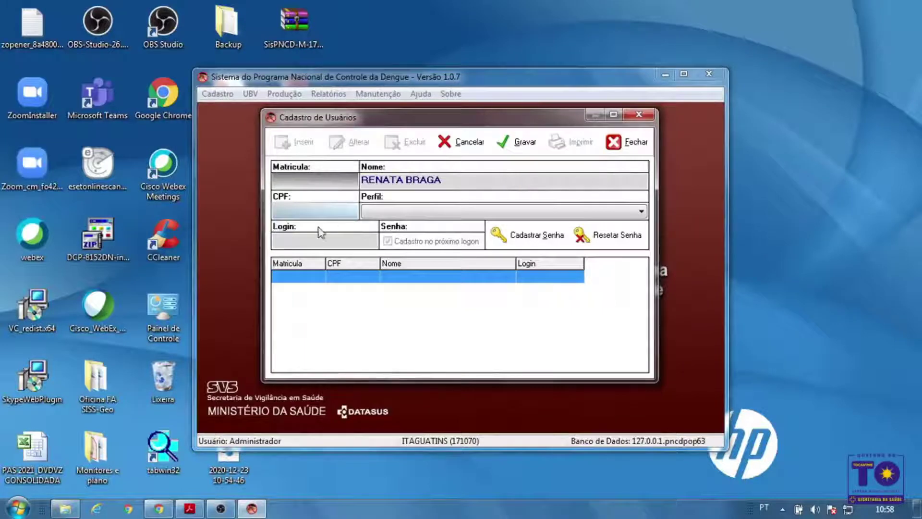
pyautogui.click(412, 214)
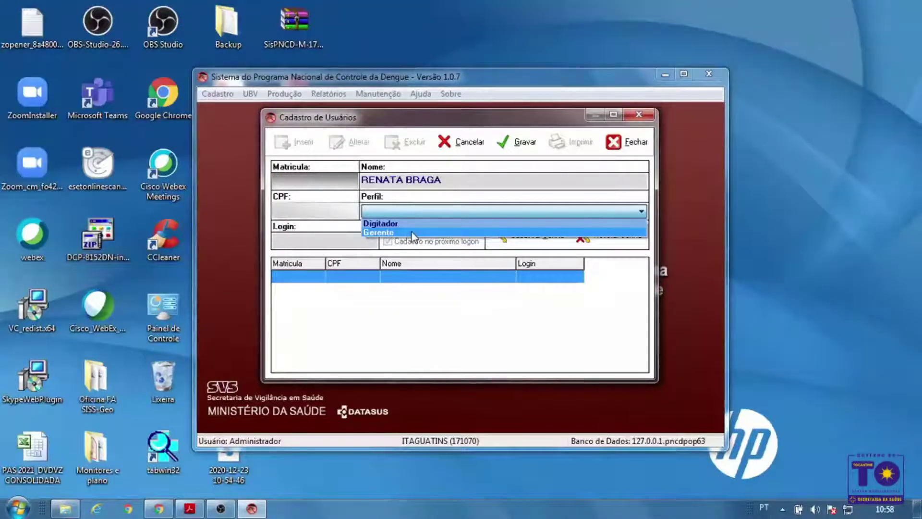
pyautogui.click(411, 232)
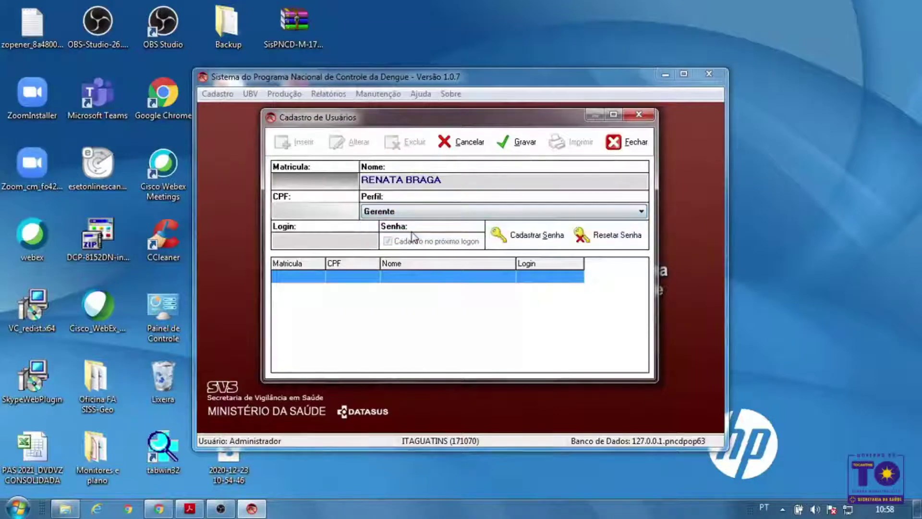
pyautogui.click(333, 245)
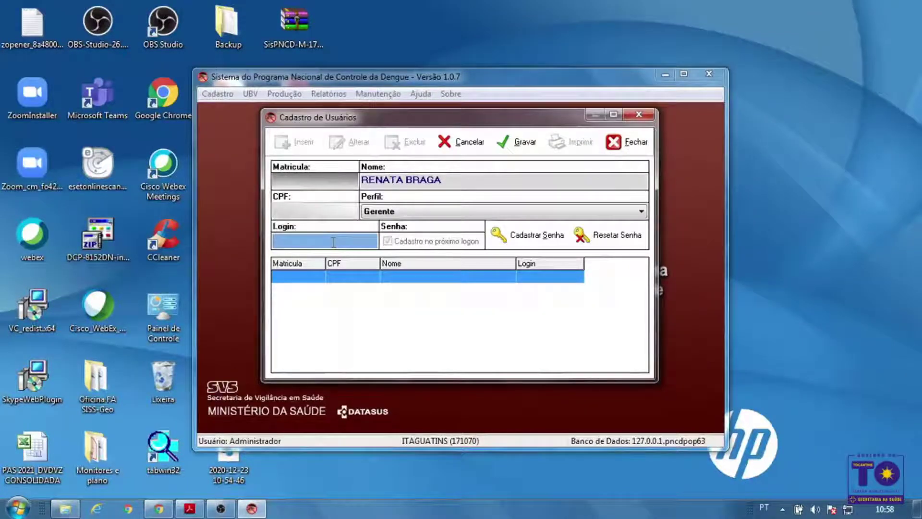
pyautogui.write('RENATA')
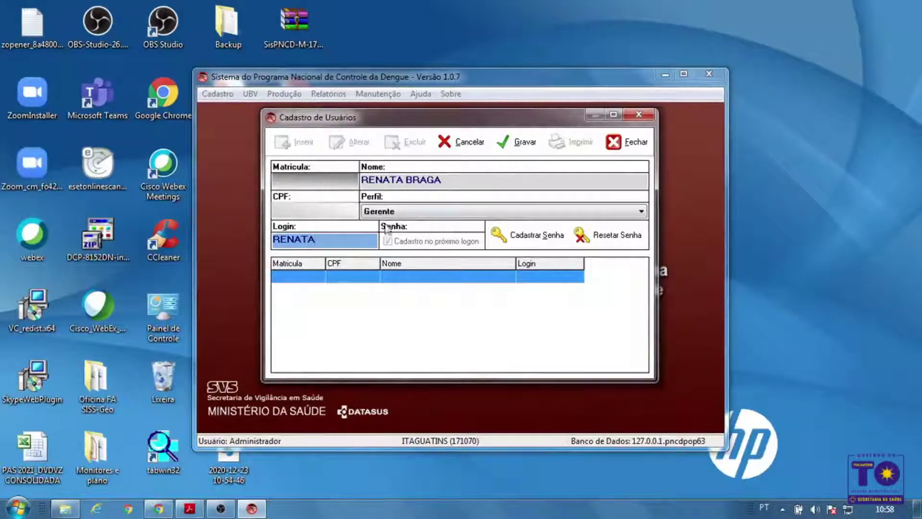
pyautogui.click(517, 141)
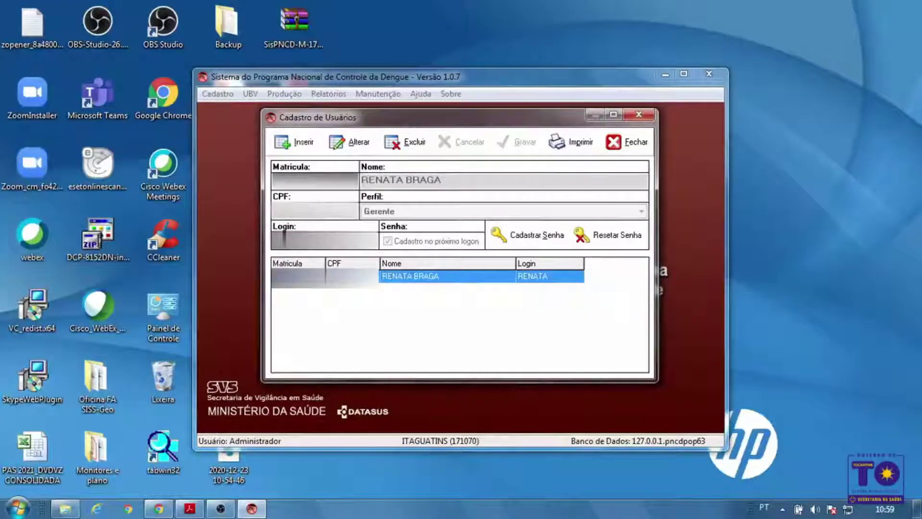
# Set and confirm the new user's password, dismiss the confirmation, and close user registration
pyautogui.click(542, 240)
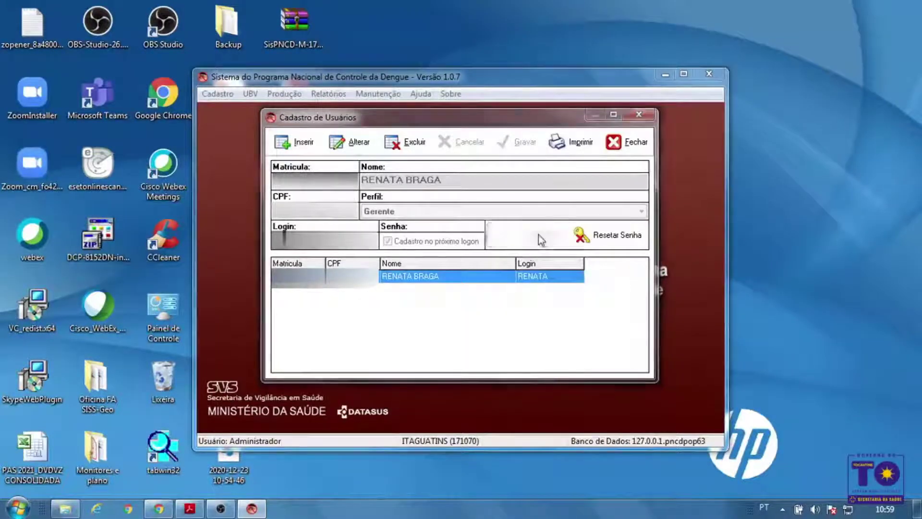
pyautogui.moveTo(498, 203); pyautogui.dragTo(457, 260)
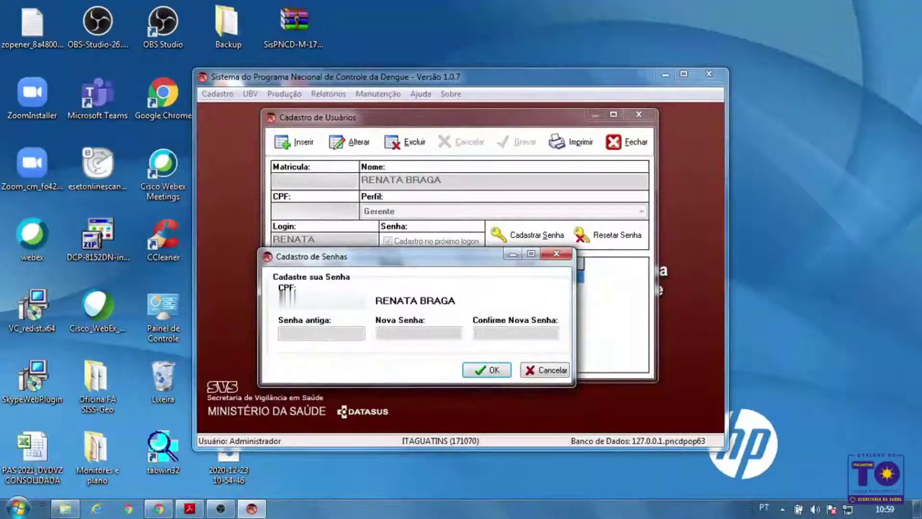
pyautogui.click(411, 339)
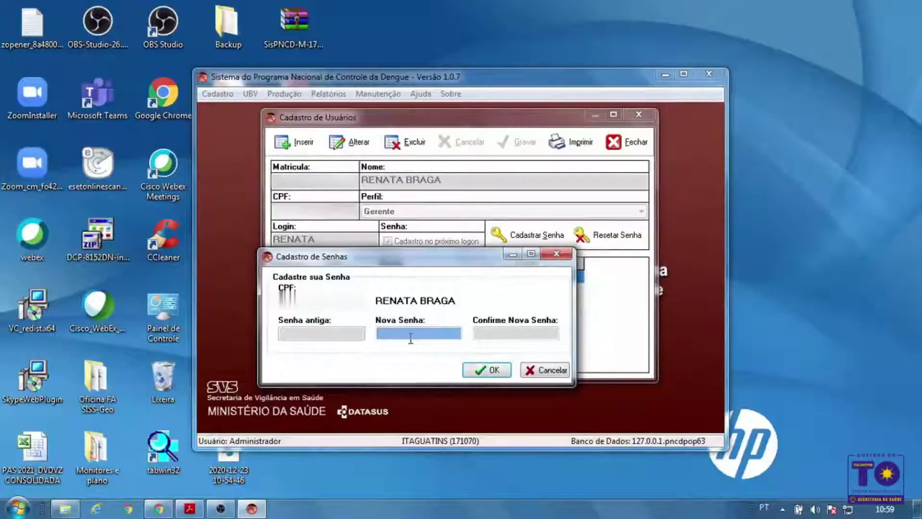
pyautogui.write('****')
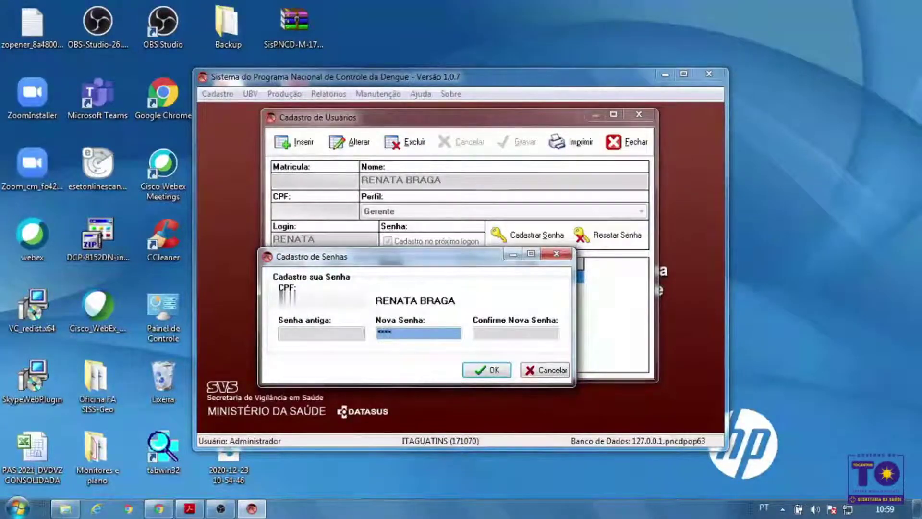
pyautogui.click(499, 331)
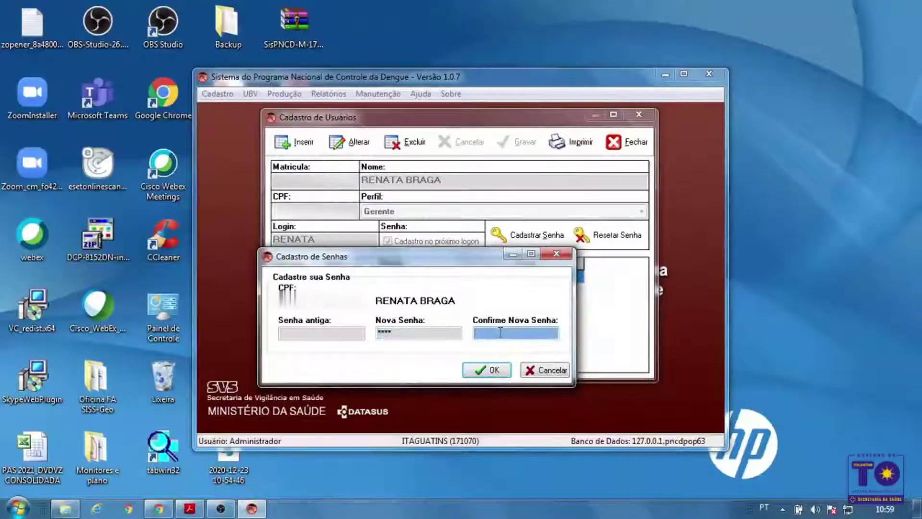
pyautogui.write('****')
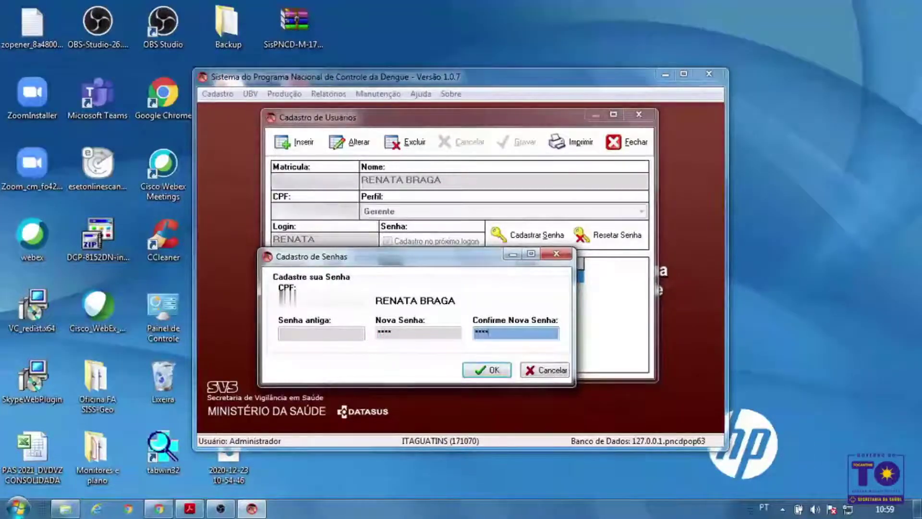
pyautogui.click(502, 371)
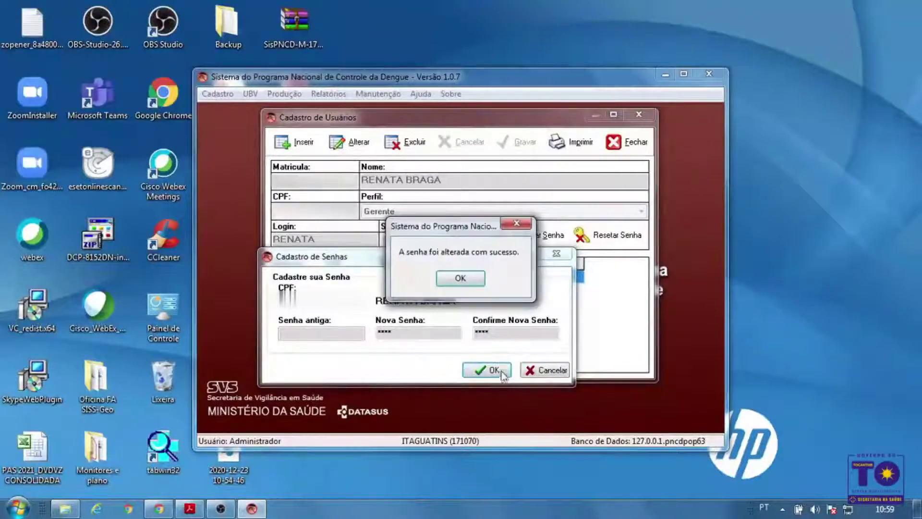
pyautogui.click(473, 279)
pyautogui.click(635, 144)
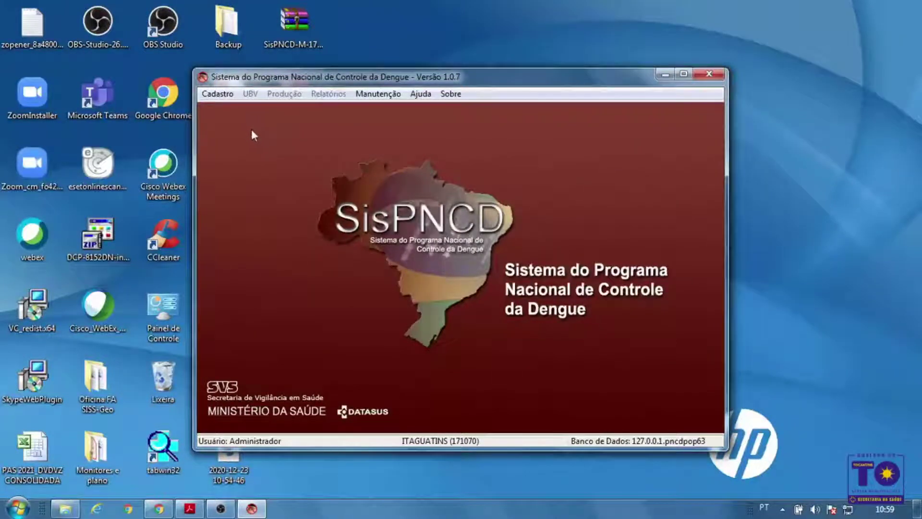
# Exit SisPNCD through Cadastro > Sair and reposition its desktop shortcut
pyautogui.click(217, 93)
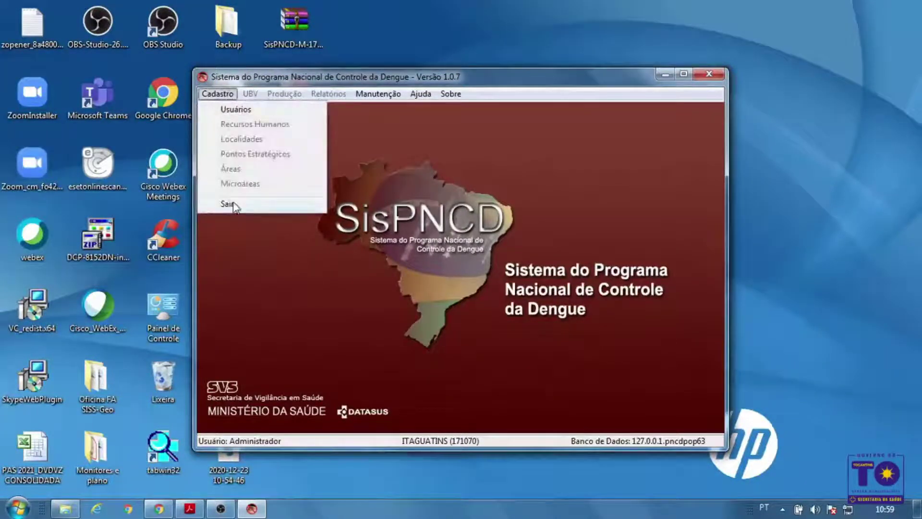
pyautogui.click(227, 203)
pyautogui.moveTo(566, 236); pyautogui.dragTo(435, 166)
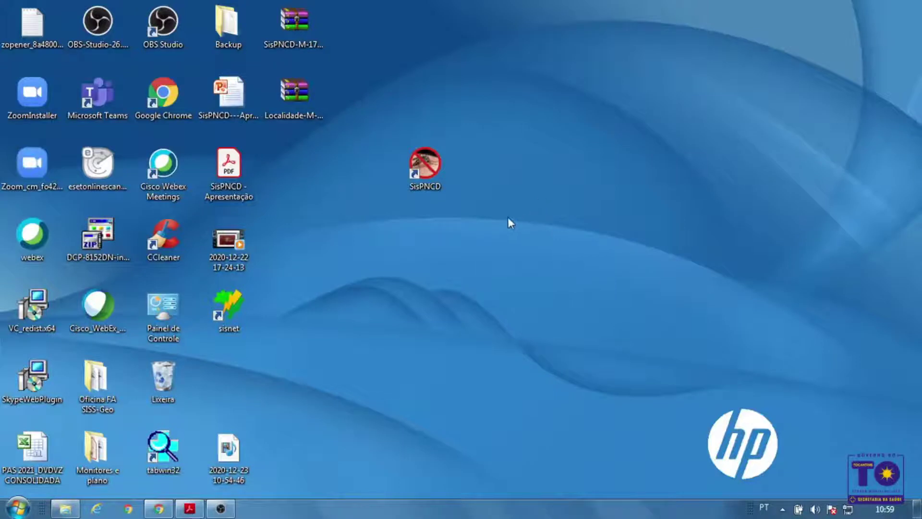
# Move the SisPNCD desktop shortcut a little further to the right
pyautogui.moveTo(431, 174); pyautogui.dragTo(497, 173)
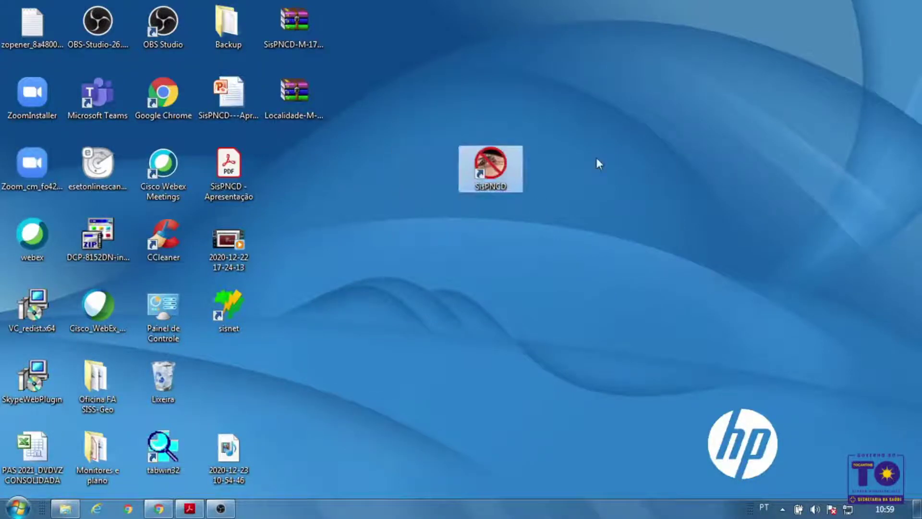
pyautogui.click(595, 157)
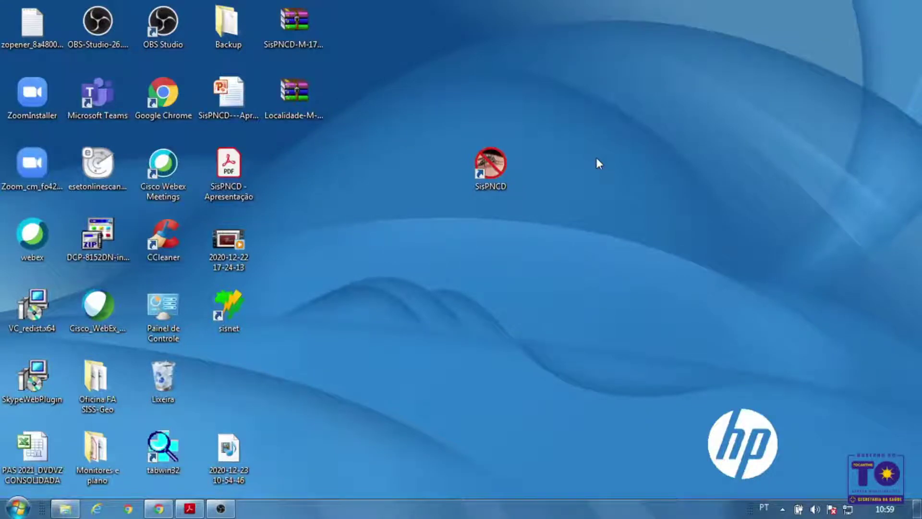
# Relaunch SisPNCD and log in with the new manager user's login name and password
pyautogui.doubleClick(510, 168)
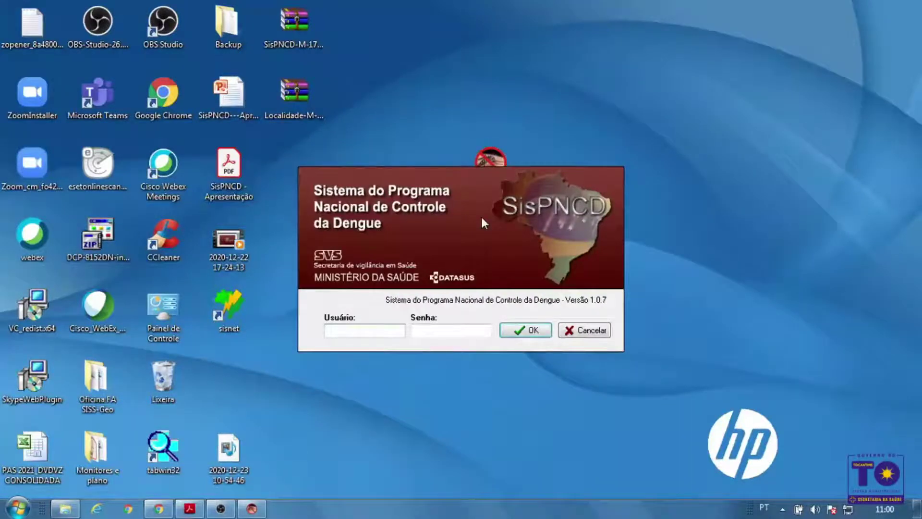
pyautogui.write('renata')
pyautogui.press('Tab')
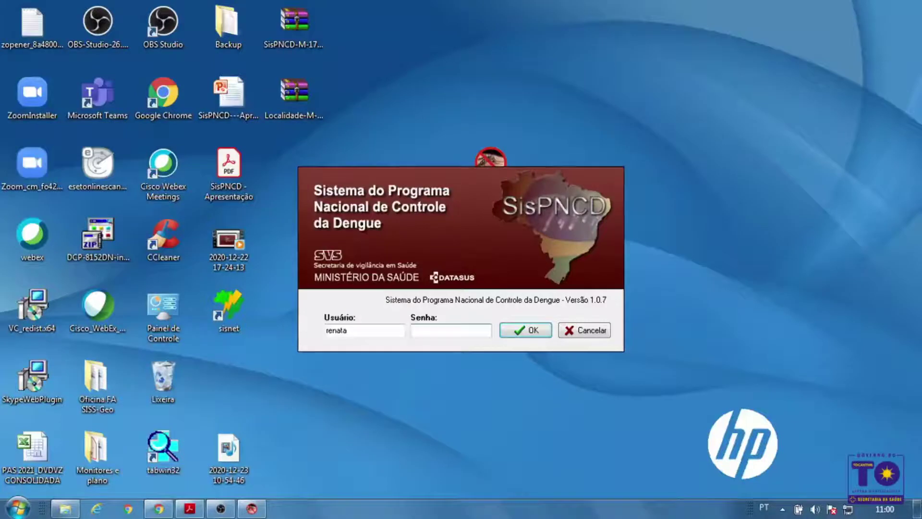
pyautogui.write('****')
pyautogui.click(531, 330)
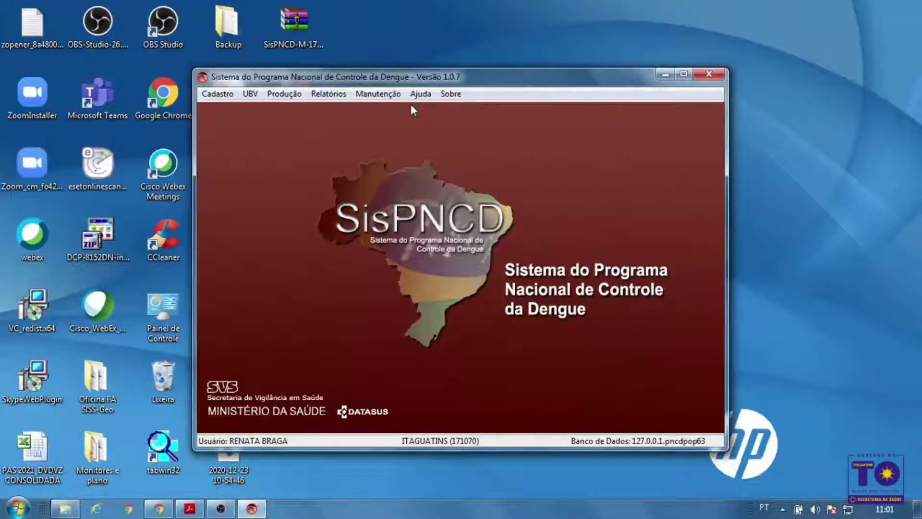
# Open the Importar Dados (Web) dialog from the Manutenção menu
pyautogui.moveTo(455, 80); pyautogui.dragTo(474, 66)
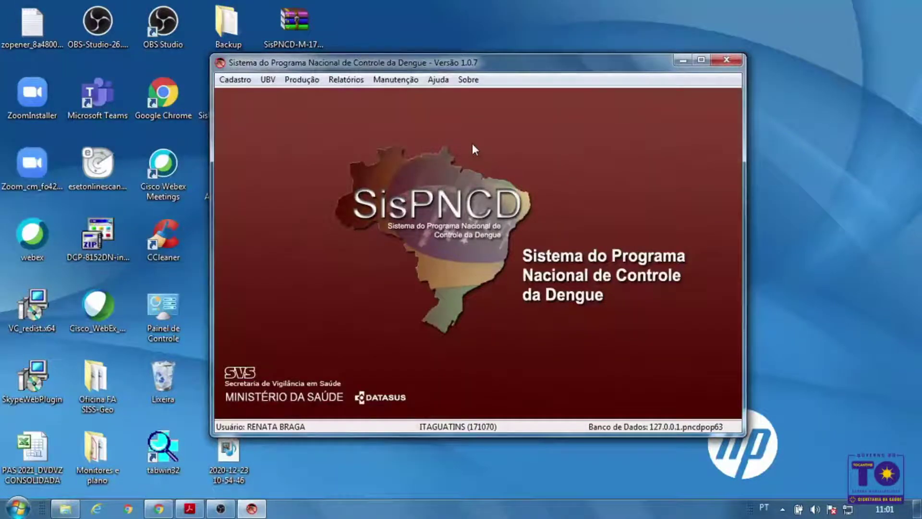
pyautogui.click(406, 82)
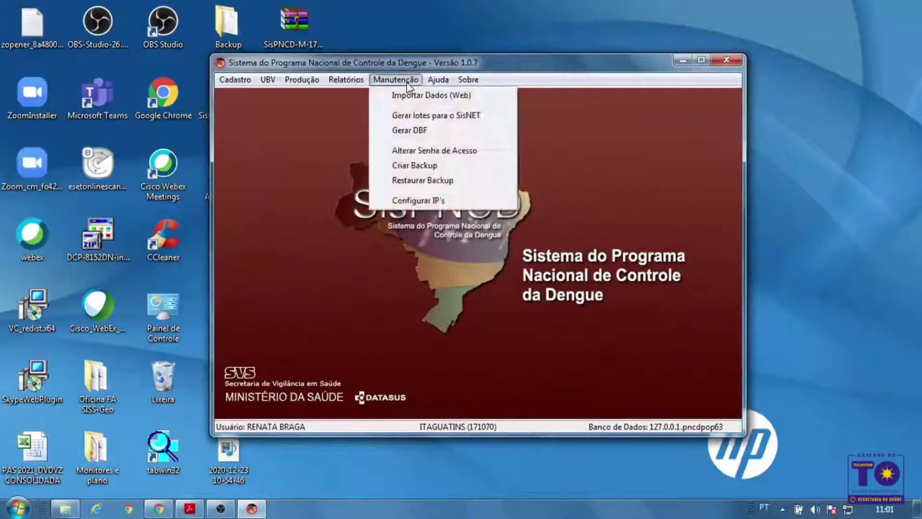
pyautogui.click(415, 98)
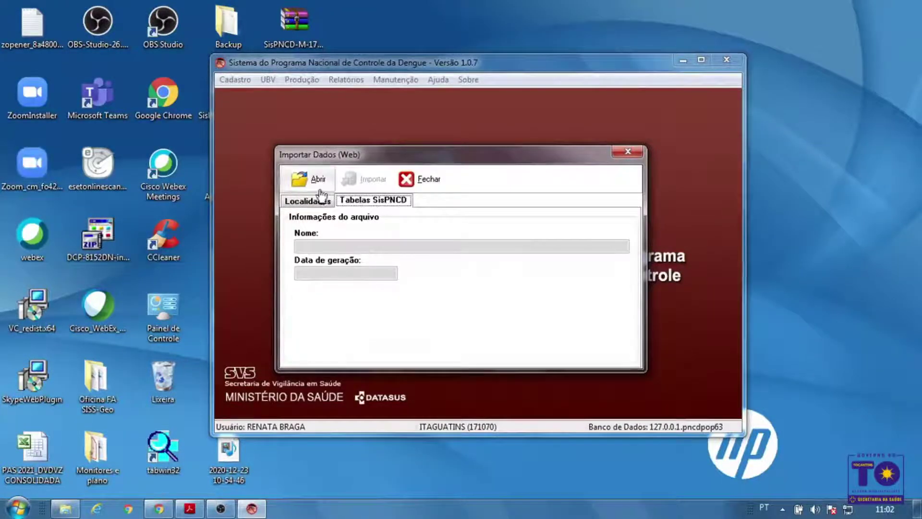
# Import the SisPNCD-M-171070 zip file from the desktop and acknowledge the success message
pyautogui.click(303, 179)
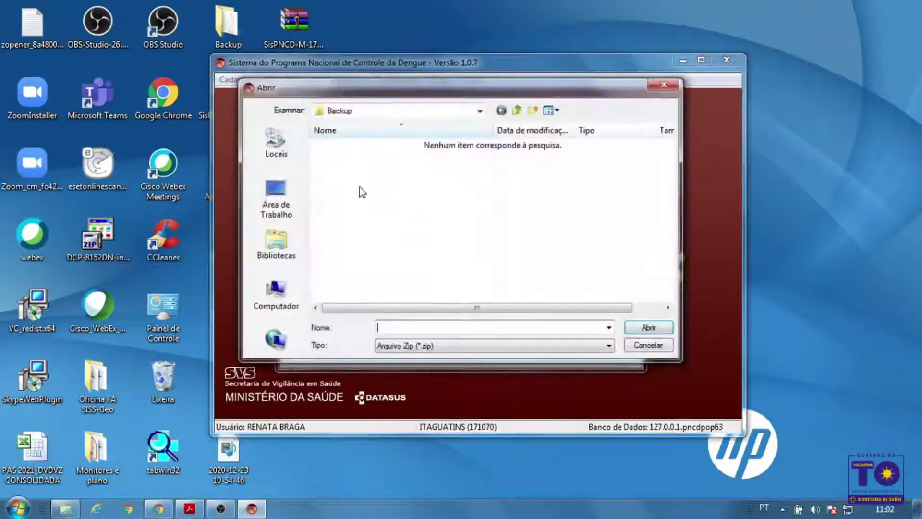
pyautogui.click(277, 198)
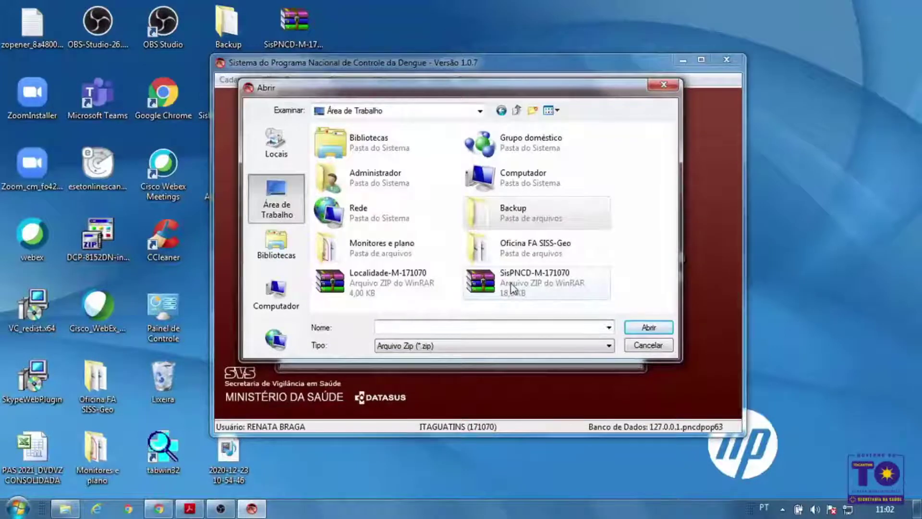
pyautogui.click(540, 285)
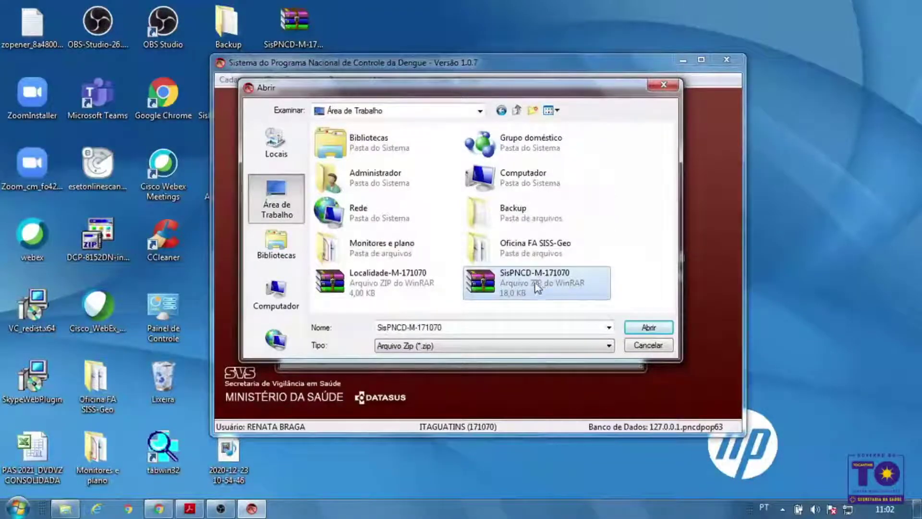
pyautogui.click(657, 328)
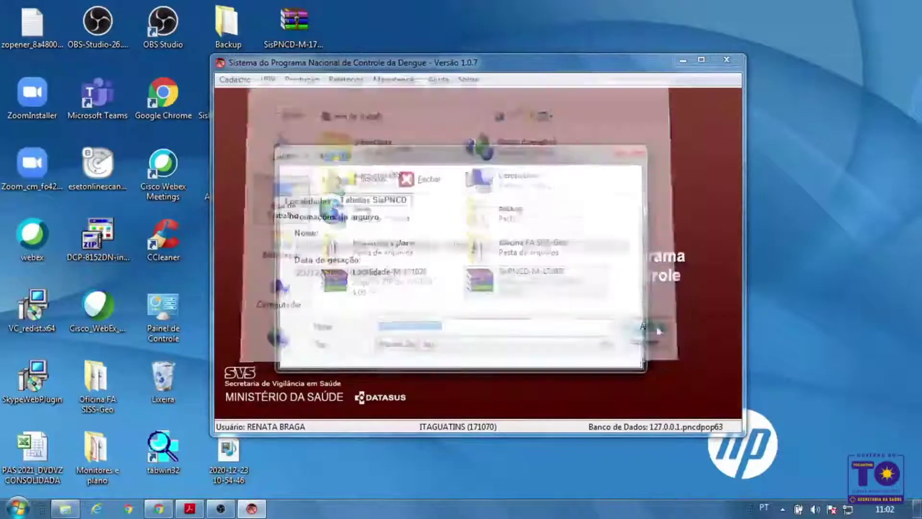
pyautogui.click(371, 178)
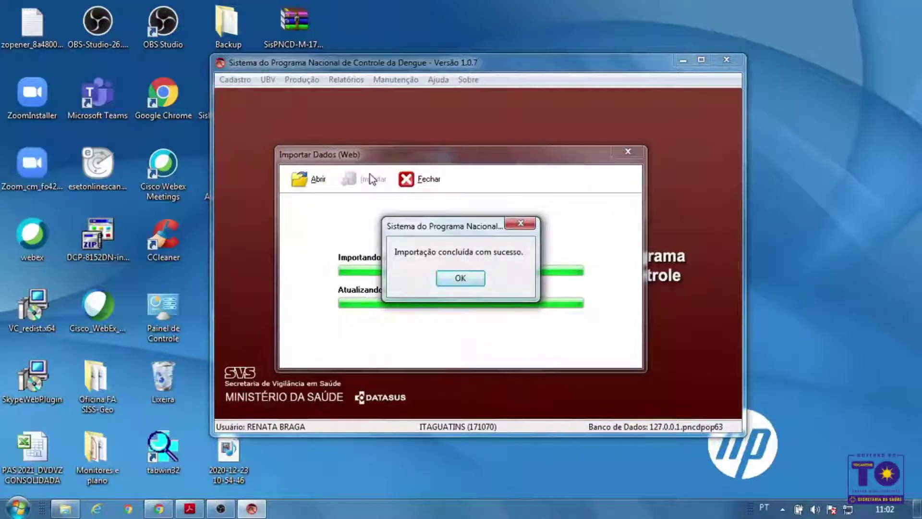
pyautogui.click(465, 279)
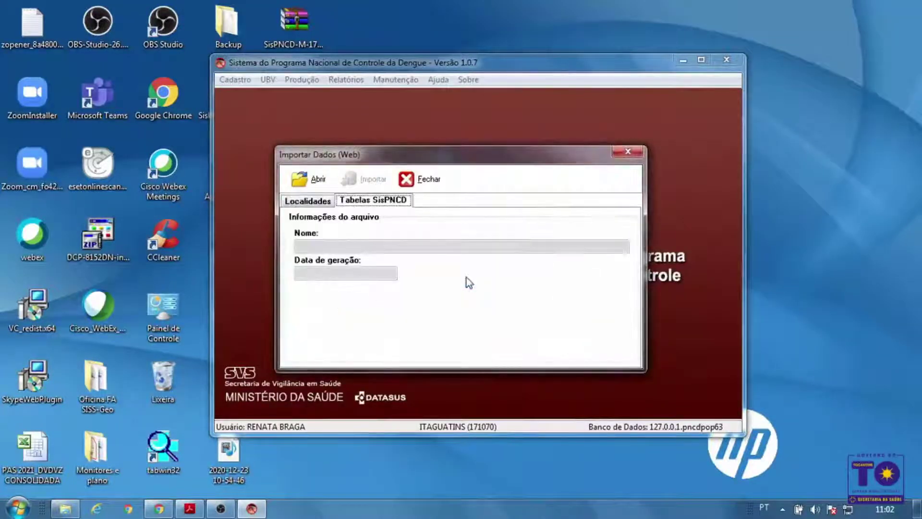
# On the Localidades tab, import Localidade-M-171070.zip, acknowledge success, and close the import window
pyautogui.click(318, 203)
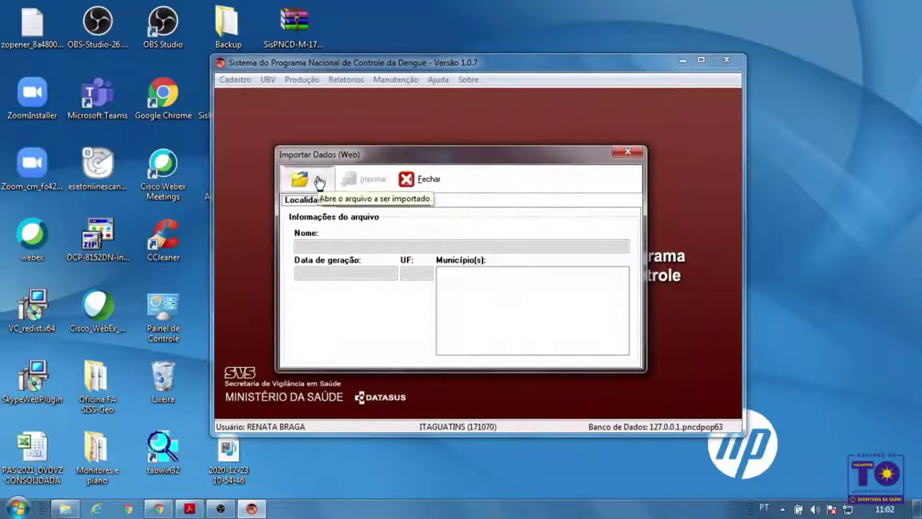
pyautogui.click(318, 180)
pyautogui.click(379, 285)
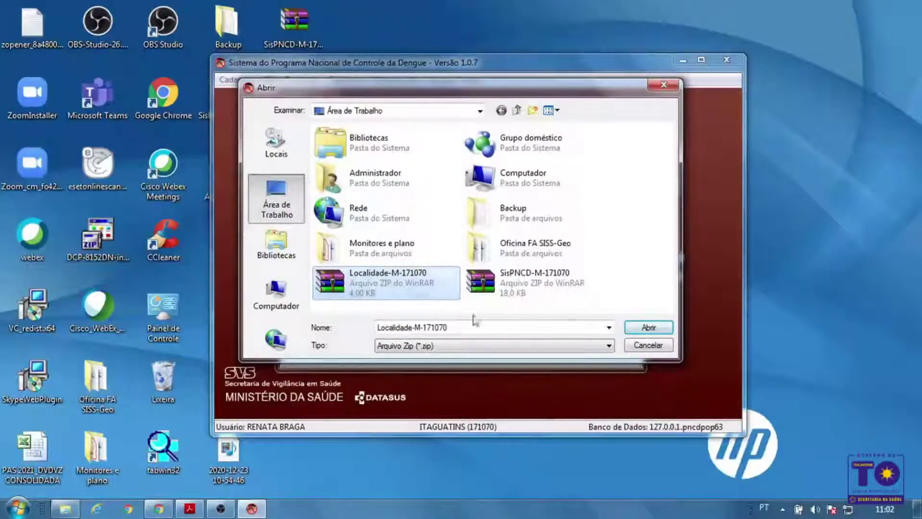
pyautogui.click(649, 328)
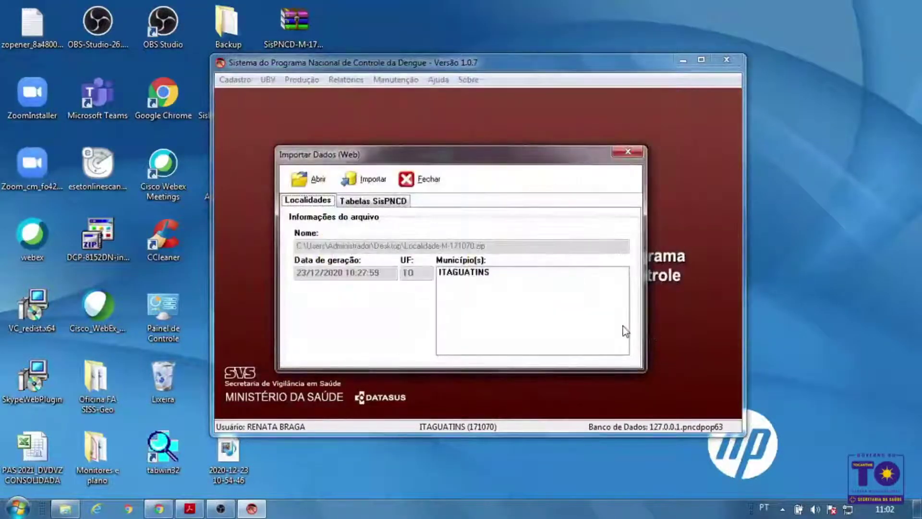
pyautogui.click(377, 183)
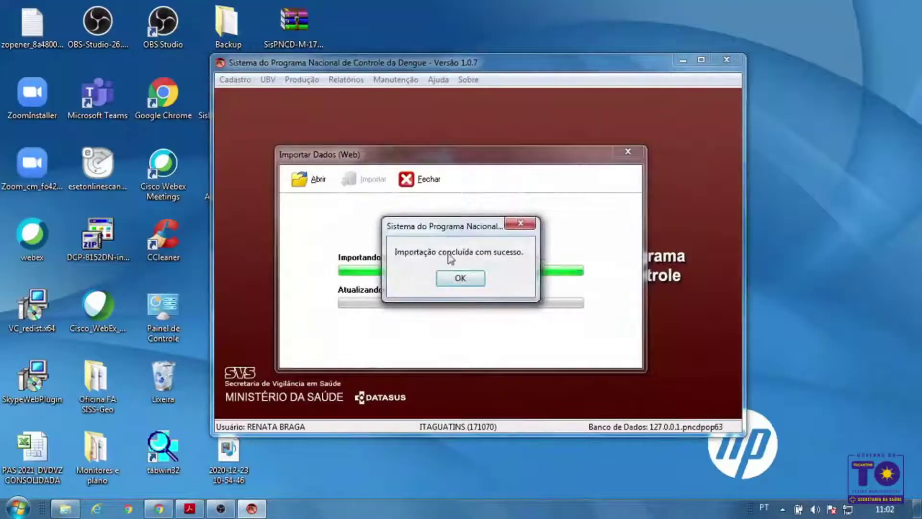
pyautogui.click(480, 282)
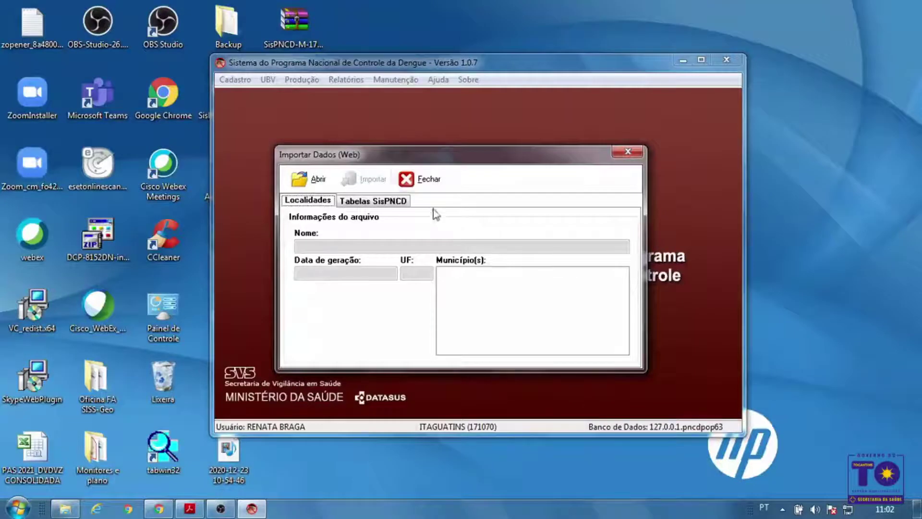
pyautogui.click(422, 179)
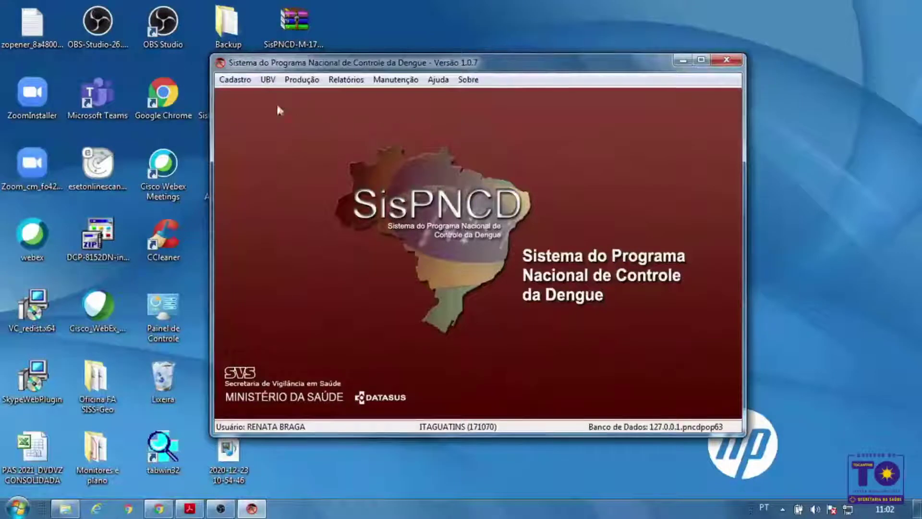
# Review ITAGUATINS's 2020 planning data in Cadastro > Recursos Humanos, then close it
pyautogui.click(249, 79)
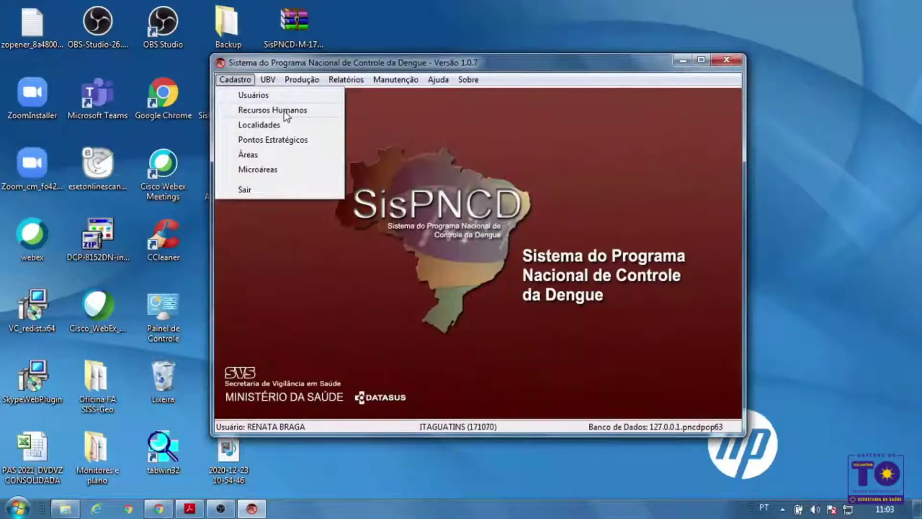
pyautogui.click(284, 111)
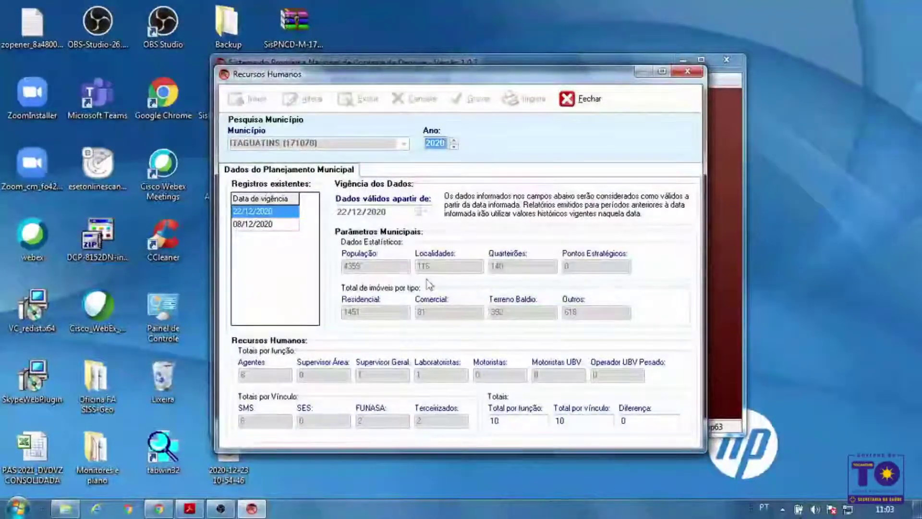
pyautogui.click(580, 103)
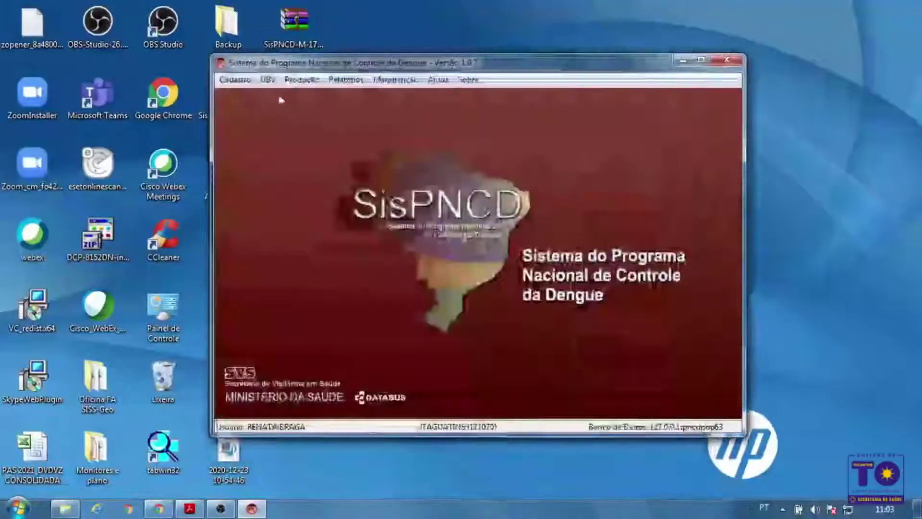
pyautogui.click(234, 79)
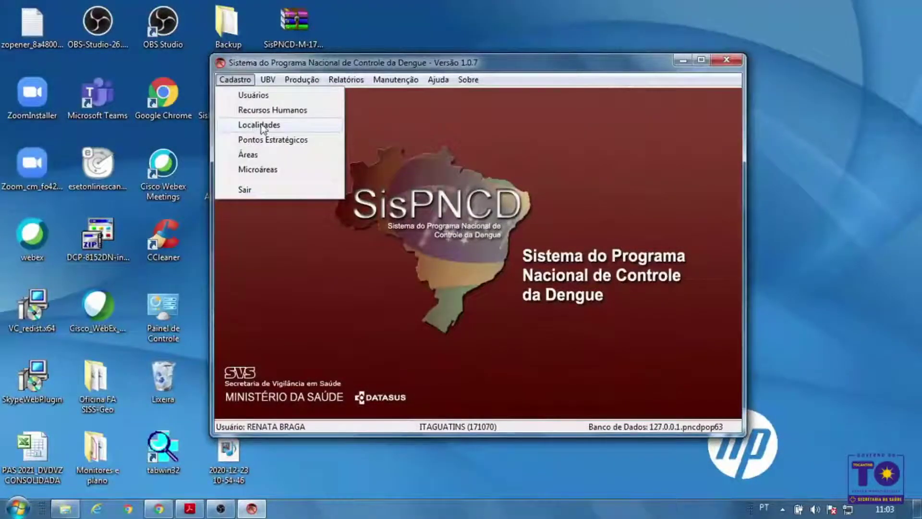
# Open the ITAGUATINS localities register and select SANTA LUCIA (code 142) in the list
pyautogui.click(289, 125)
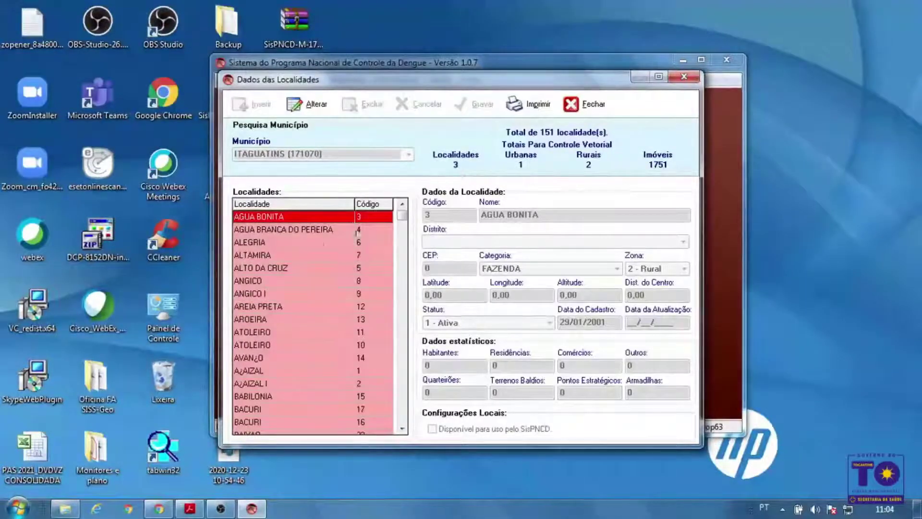
pyautogui.moveTo(406, 216)
pyautogui.mouseDown()
pyautogui.moveTo(403, 422)
pyautogui.moveTo(404, 221)
pyautogui.mouseUp()
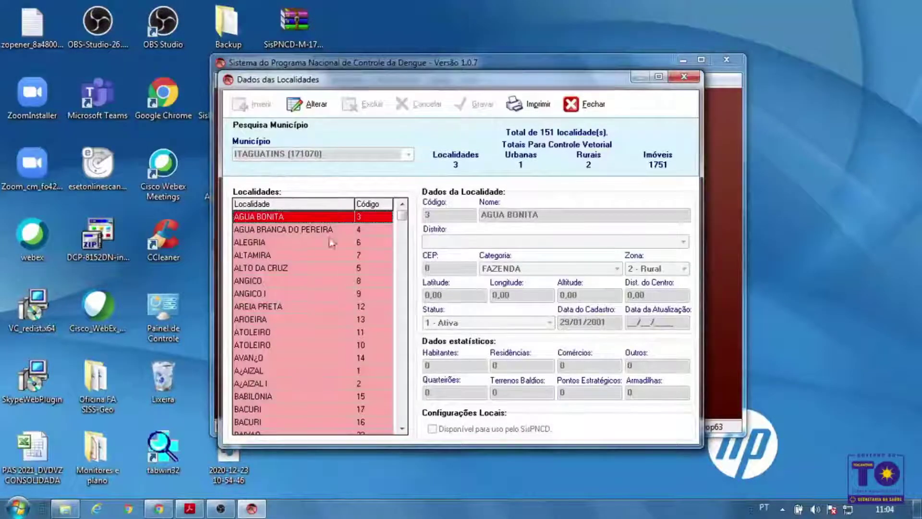
pyautogui.moveTo(401, 216)
pyautogui.mouseDown()
pyautogui.moveTo(404, 418)
pyautogui.moveTo(415, 217)
pyautogui.mouseUp()
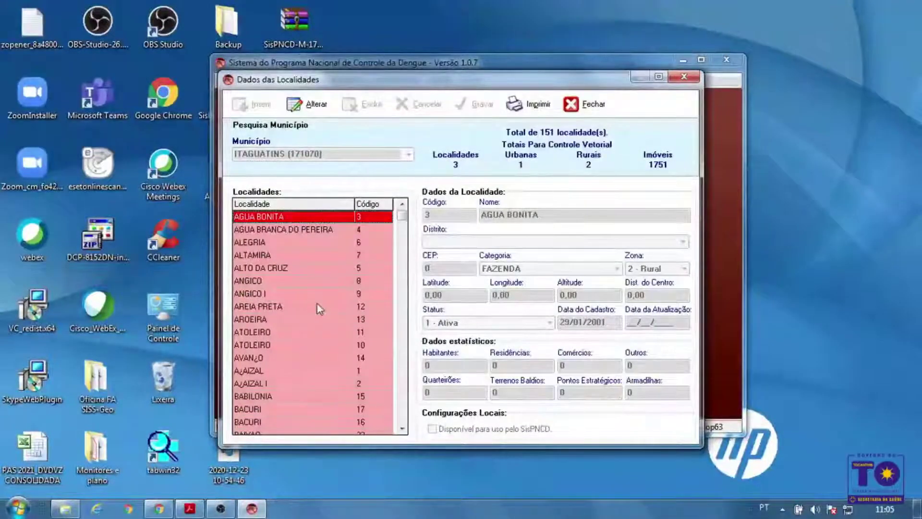
pyautogui.moveTo(402, 221); pyautogui.dragTo(403, 387)
pyautogui.click(367, 334)
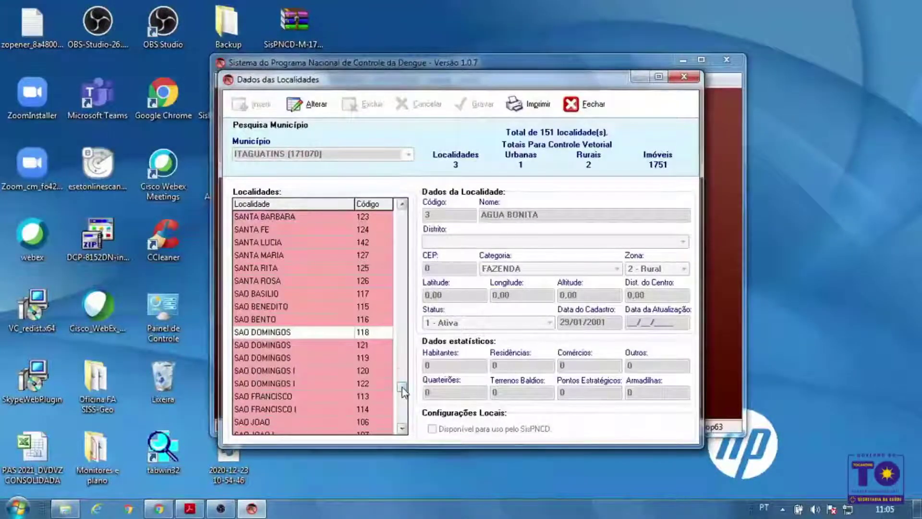
pyautogui.moveTo(399, 390); pyautogui.dragTo(400, 387)
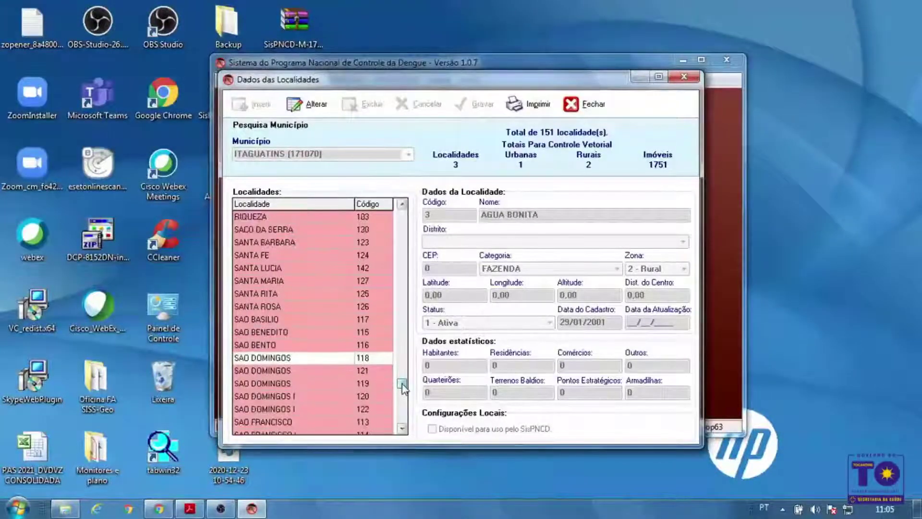
pyautogui.click(276, 267)
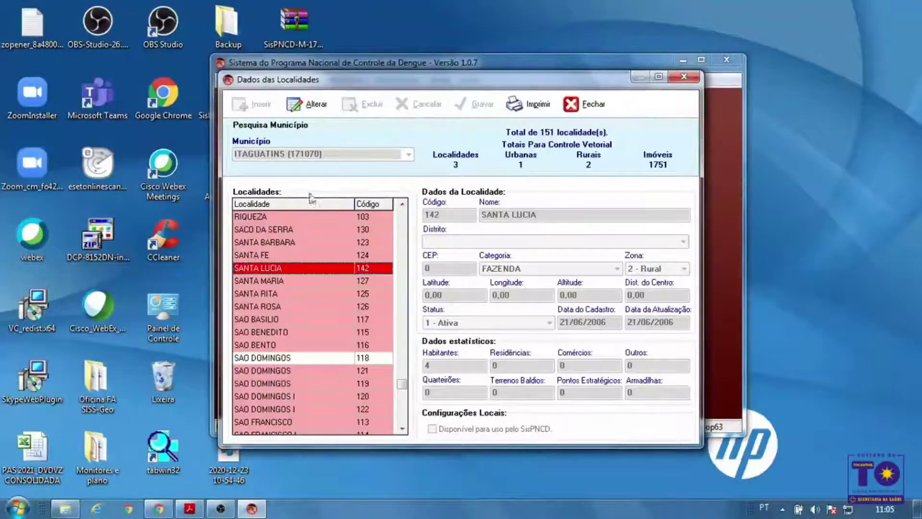
# Mark SANTA LUCIA as available for use by SisPNCD and save it
pyautogui.click(315, 107)
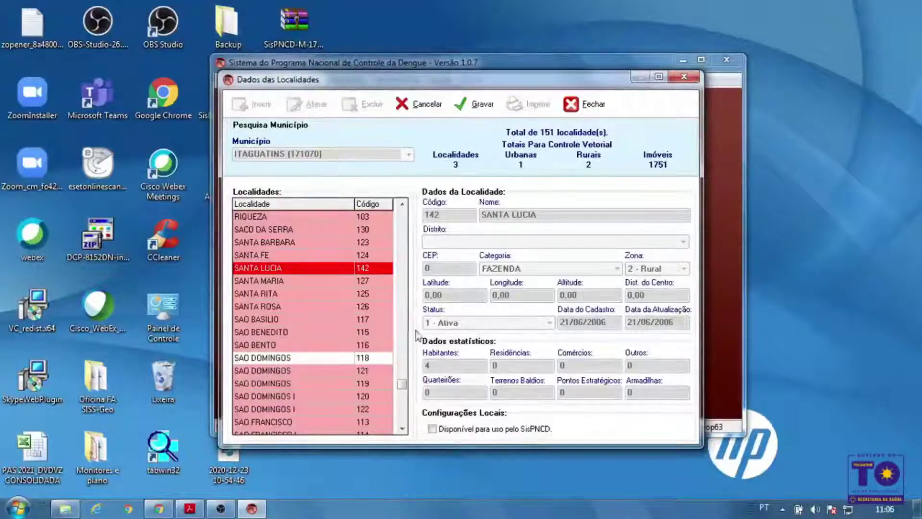
pyautogui.click(434, 429)
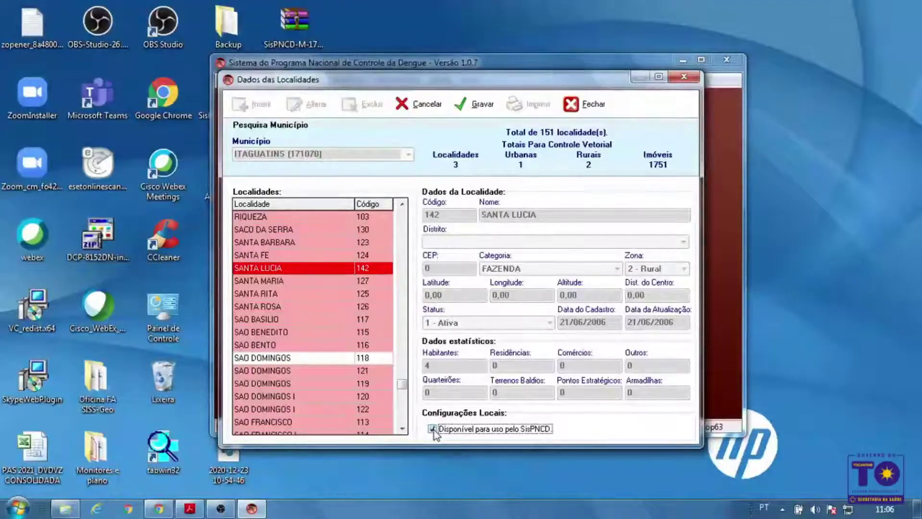
pyautogui.click(484, 106)
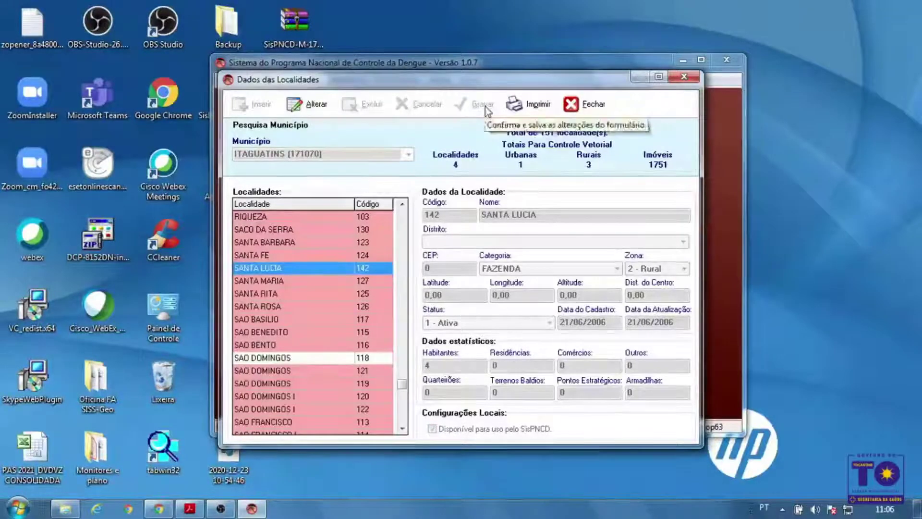
pyautogui.click(264, 293)
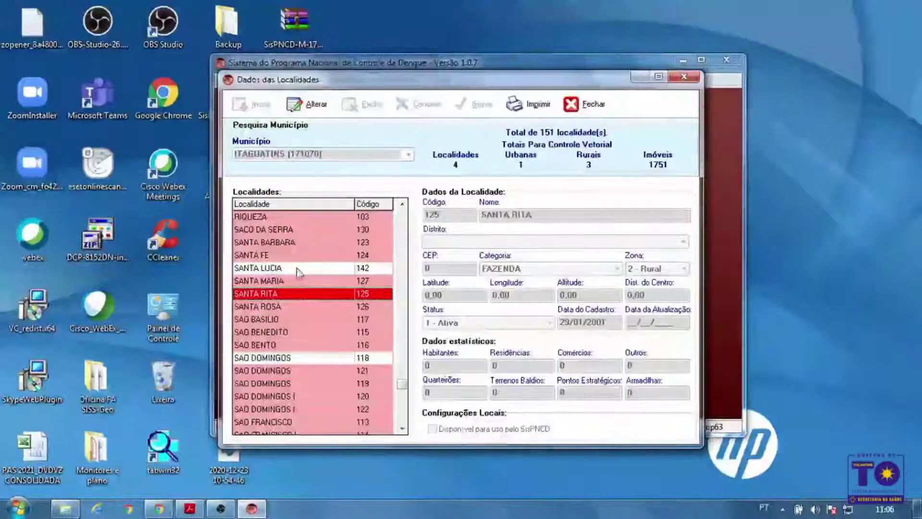
# Scroll the Localidades list and select CAMPO BONITO
pyautogui.click(402, 204)
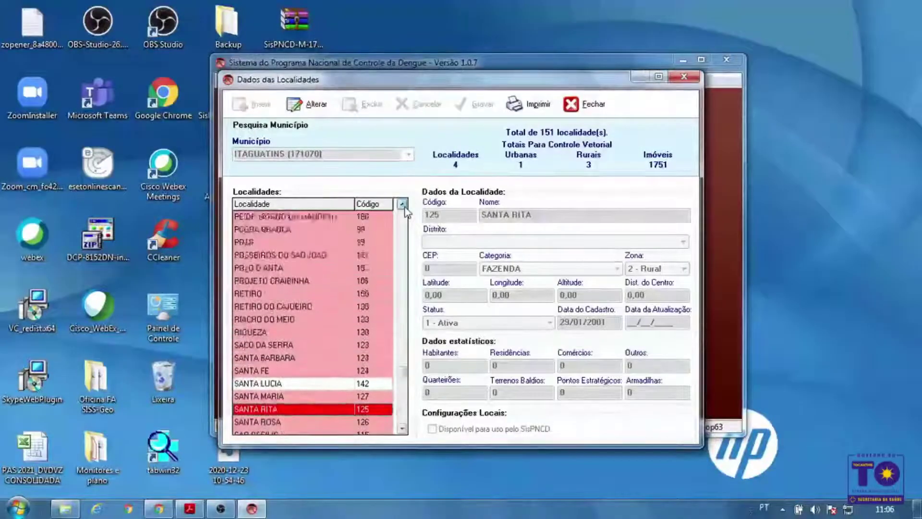
pyautogui.scroll(5, 401, 204)
pyautogui.moveTo(403, 369); pyautogui.dragTo(403, 330)
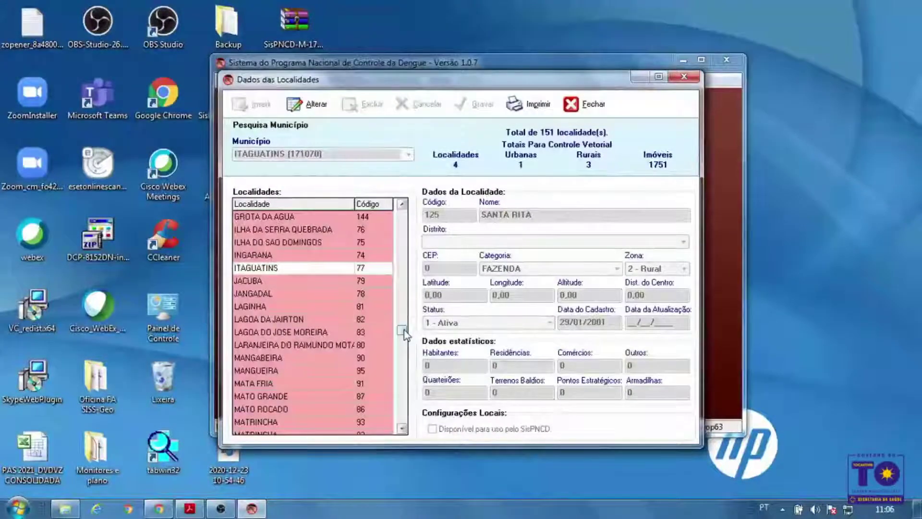
pyautogui.moveTo(404, 334); pyautogui.dragTo(405, 312)
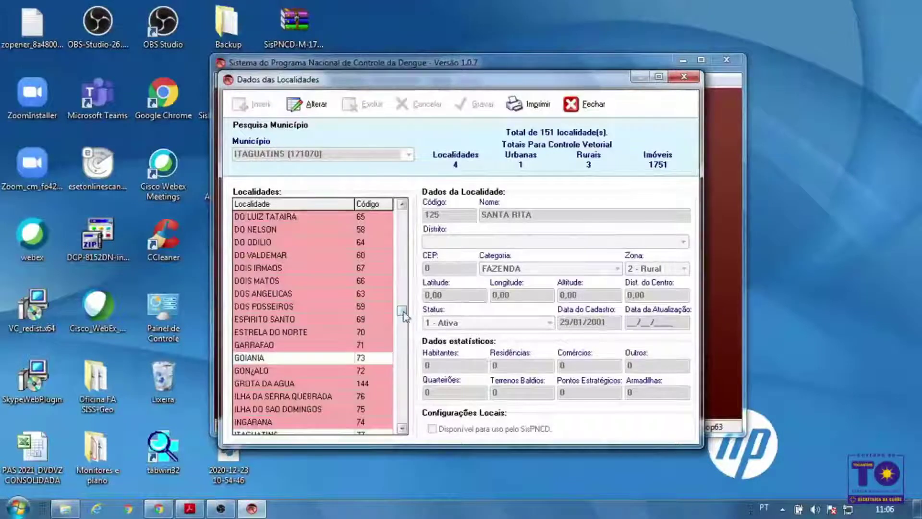
pyautogui.moveTo(403, 315); pyautogui.dragTo(403, 282)
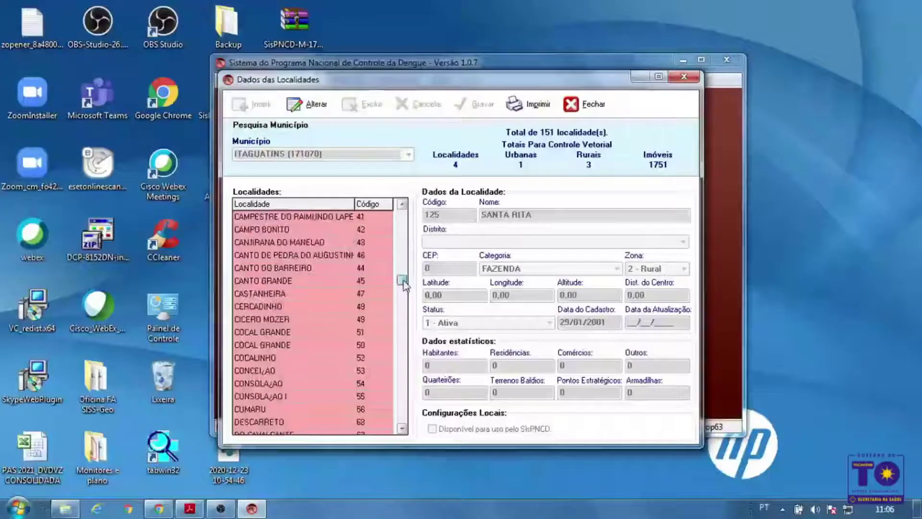
pyautogui.click(314, 234)
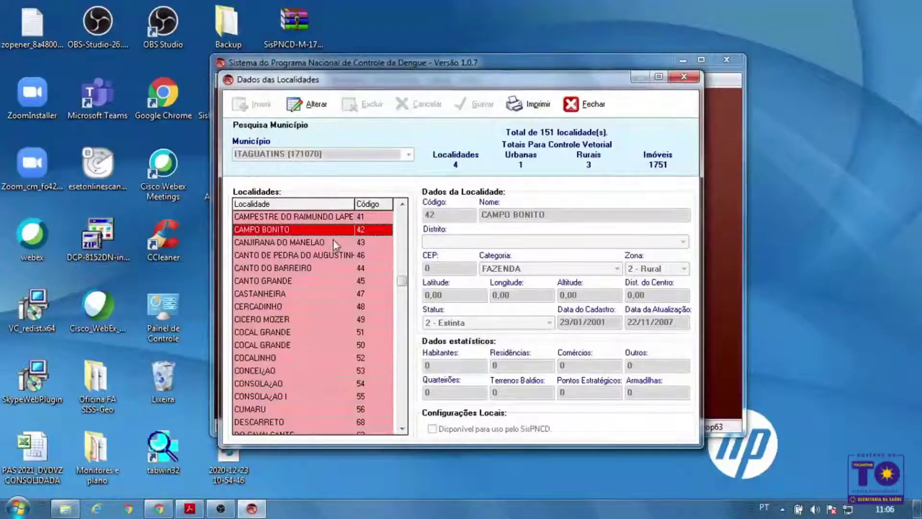
# Make CAMPO BONITO available for SisPNCD, save and confirm, then close Dados das Localidades
pyautogui.click(316, 106)
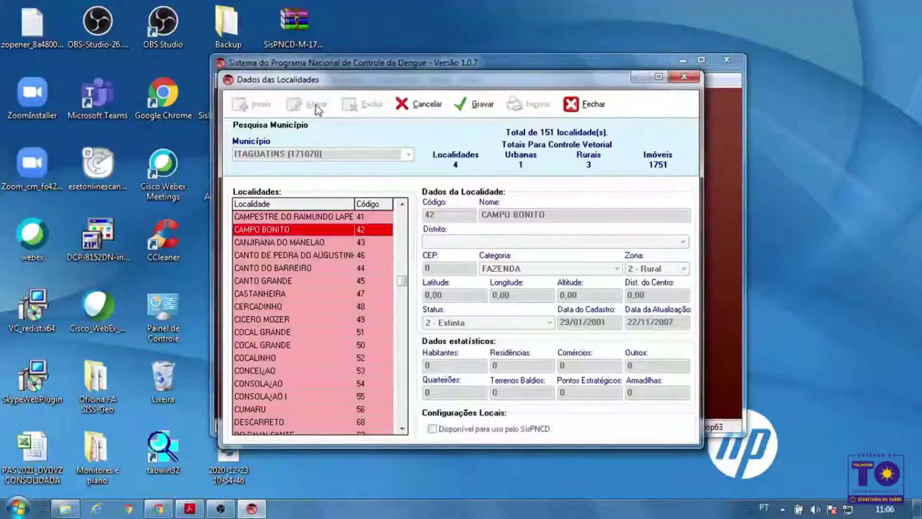
pyautogui.click(433, 429)
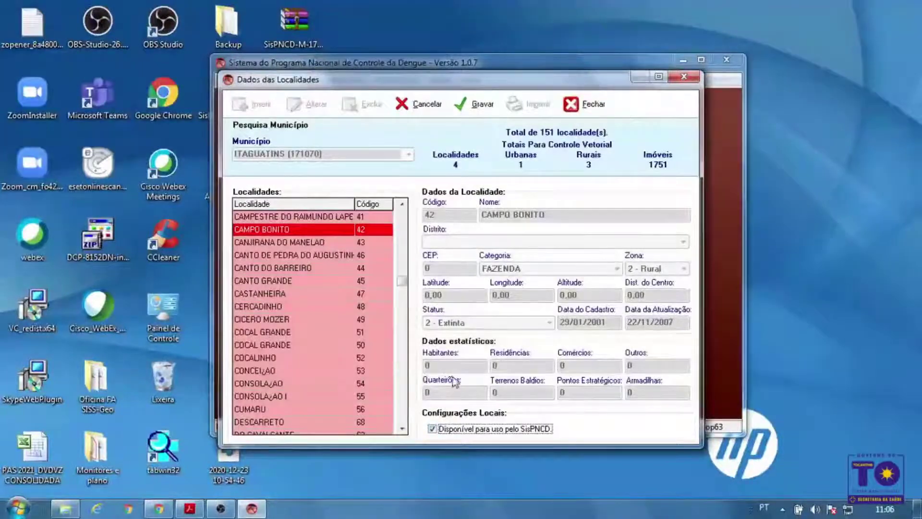
pyautogui.click(478, 120)
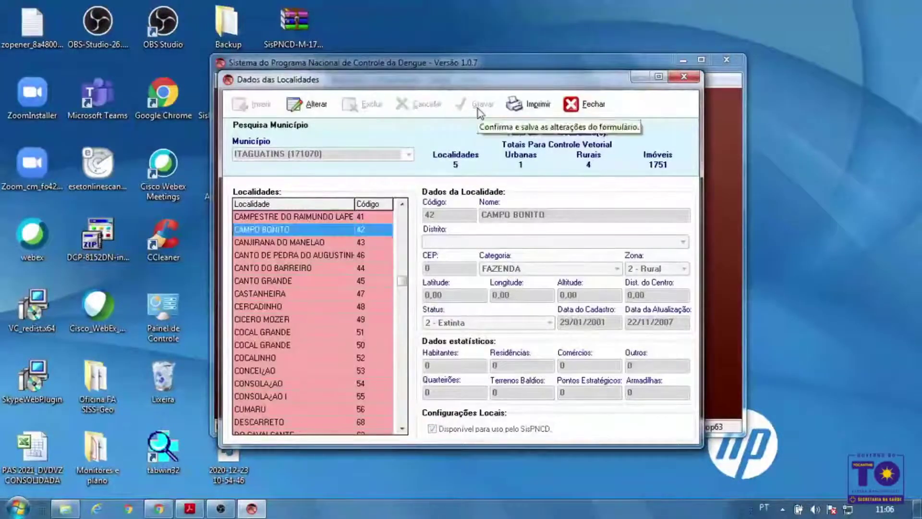
pyautogui.click(261, 267)
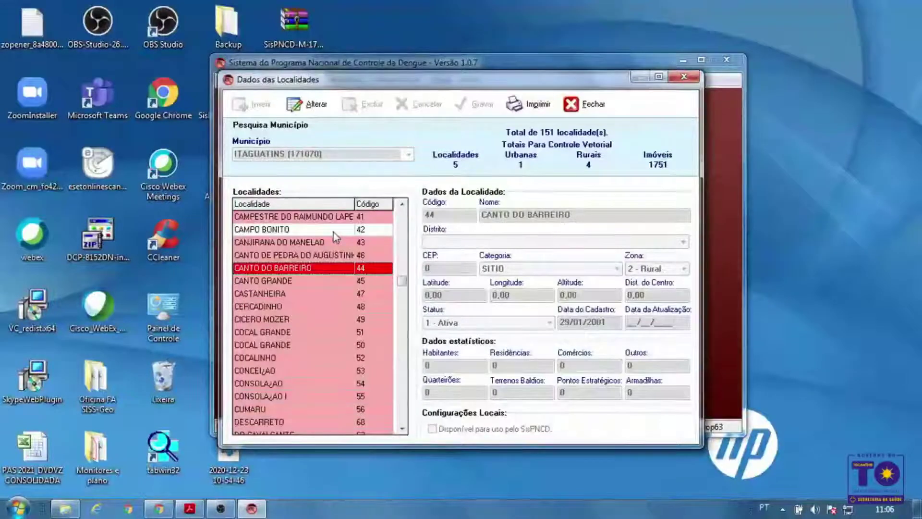
pyautogui.click(403, 207)
pyautogui.click(403, 207)
pyautogui.click(403, 206)
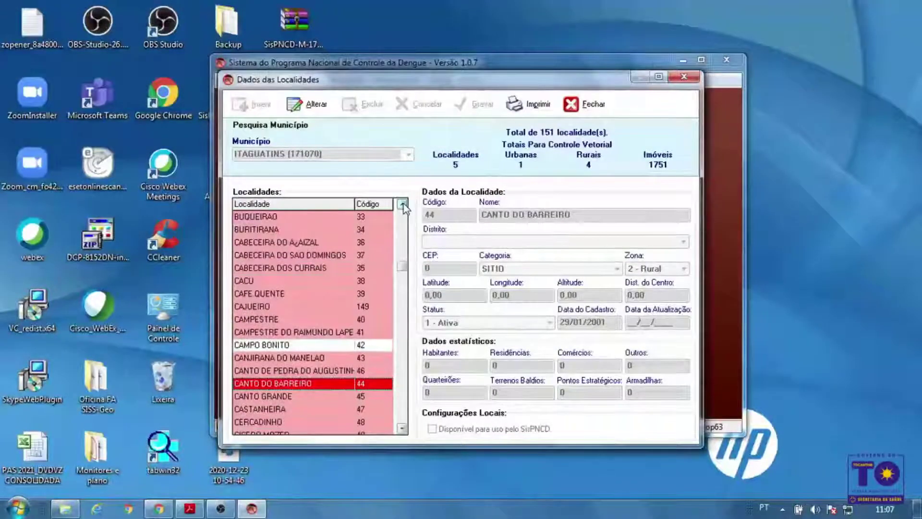
pyautogui.click(593, 106)
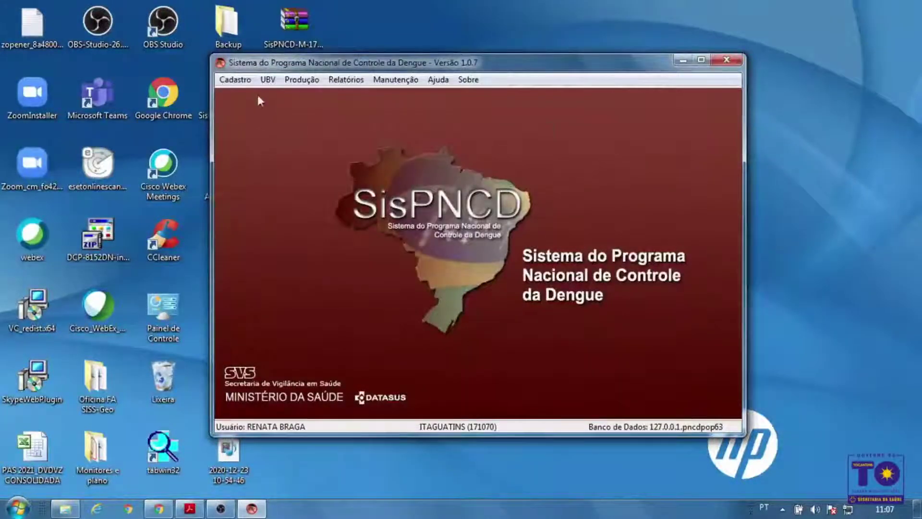
# Open Cadastro > Pontos Estratégicos and start a new strategic point record
pyautogui.click(248, 82)
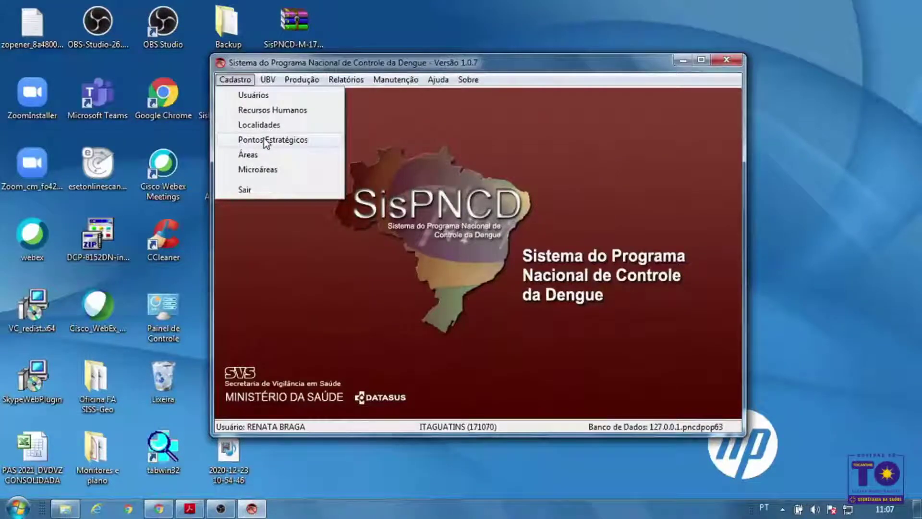
pyautogui.click(308, 139)
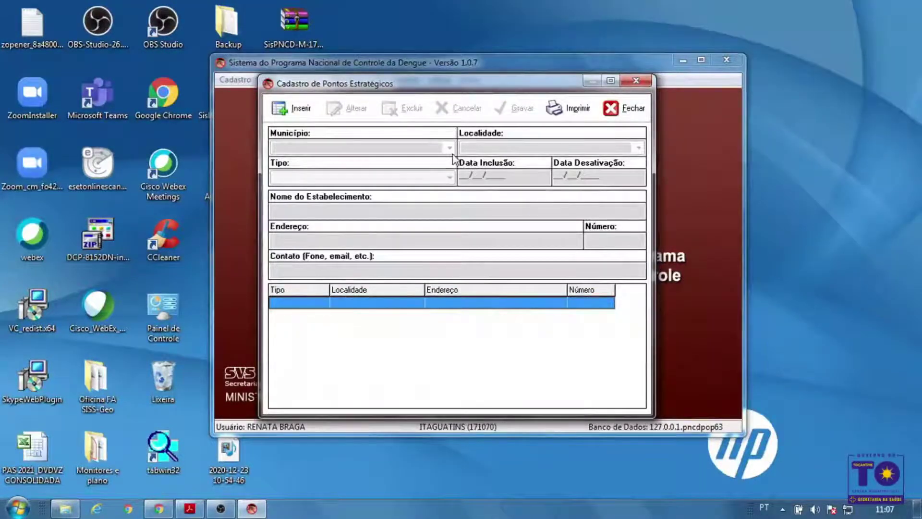
pyautogui.click(298, 111)
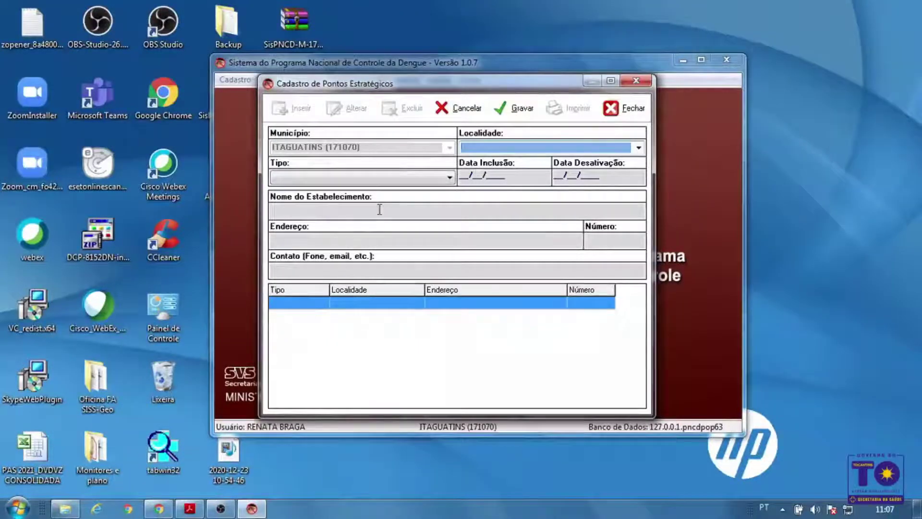
# List localities with % and choose ITAGUATINS (77) as the strategic point's locality
pyautogui.click(638, 149)
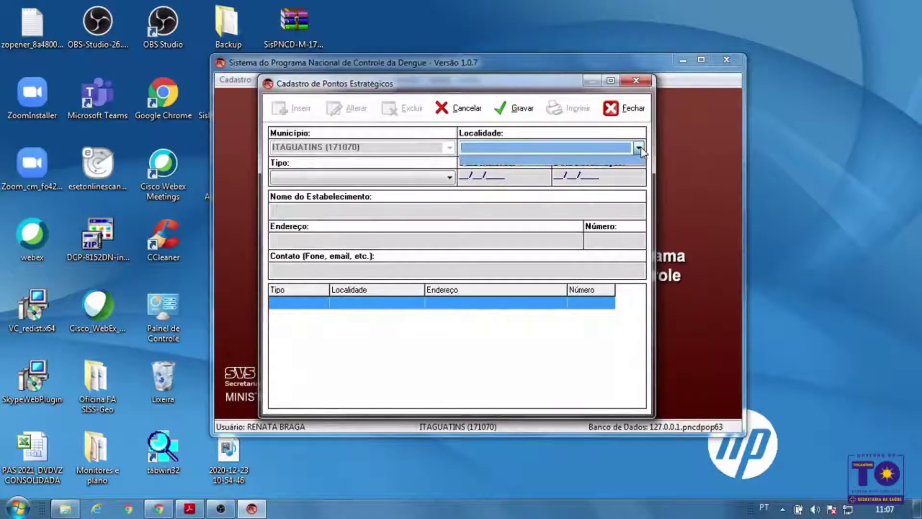
pyautogui.click(620, 147)
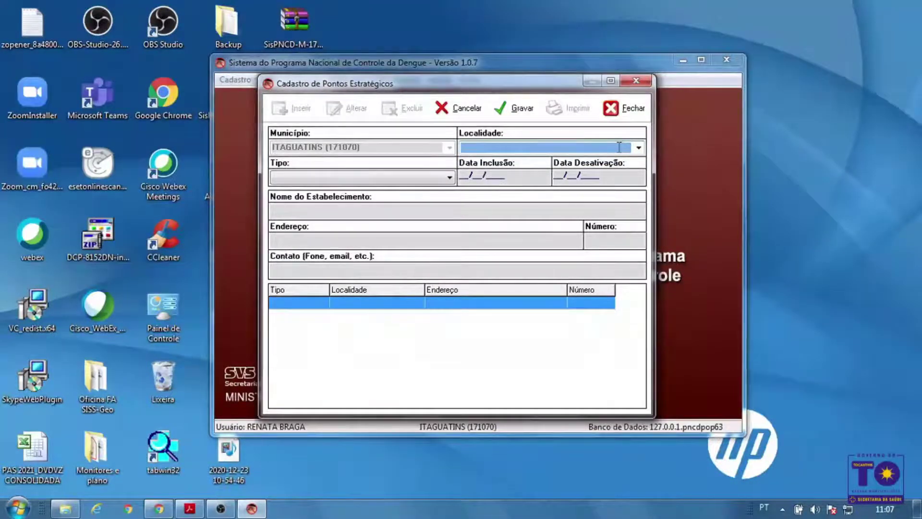
pyautogui.write('%')
pyautogui.press('Return')
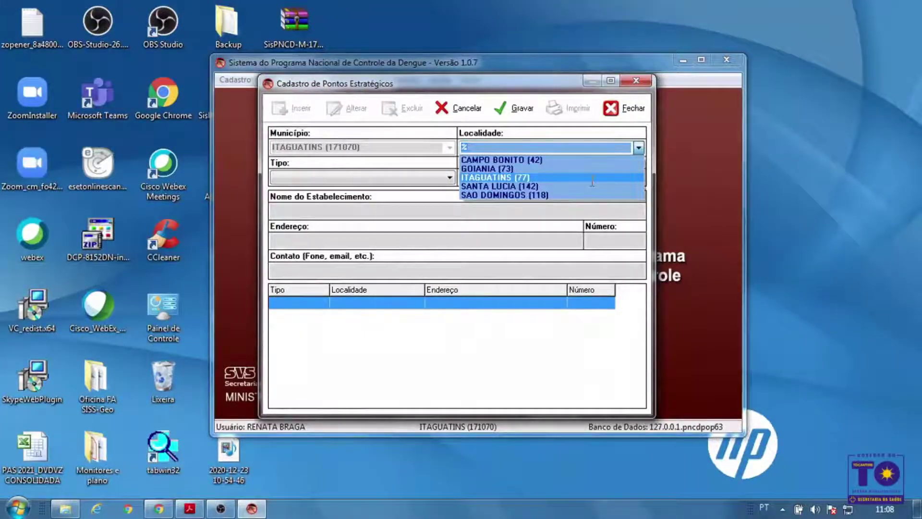
pyautogui.click(592, 181)
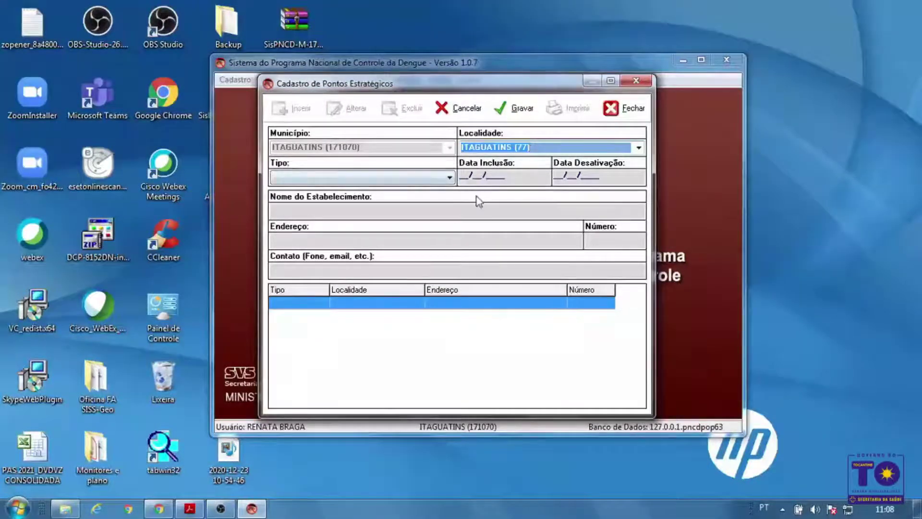
pyautogui.click(394, 177)
pyautogui.click(372, 187)
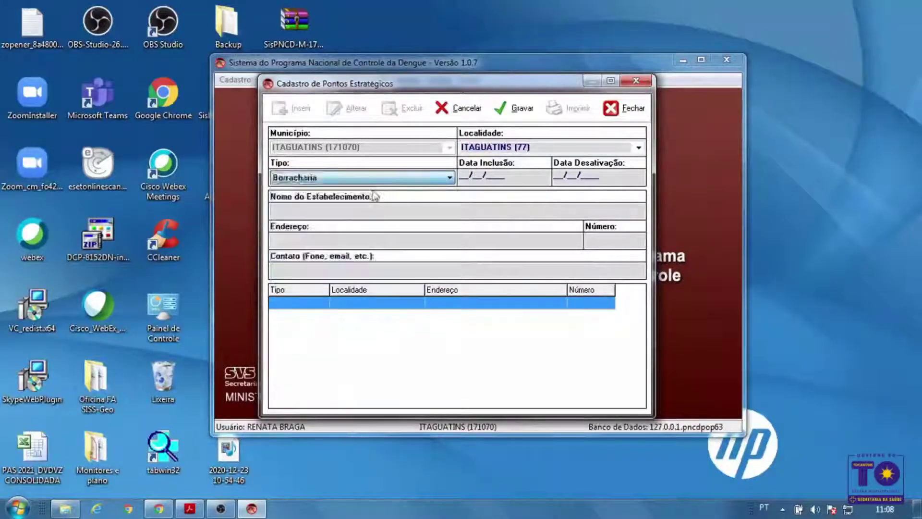
pyautogui.click(461, 175)
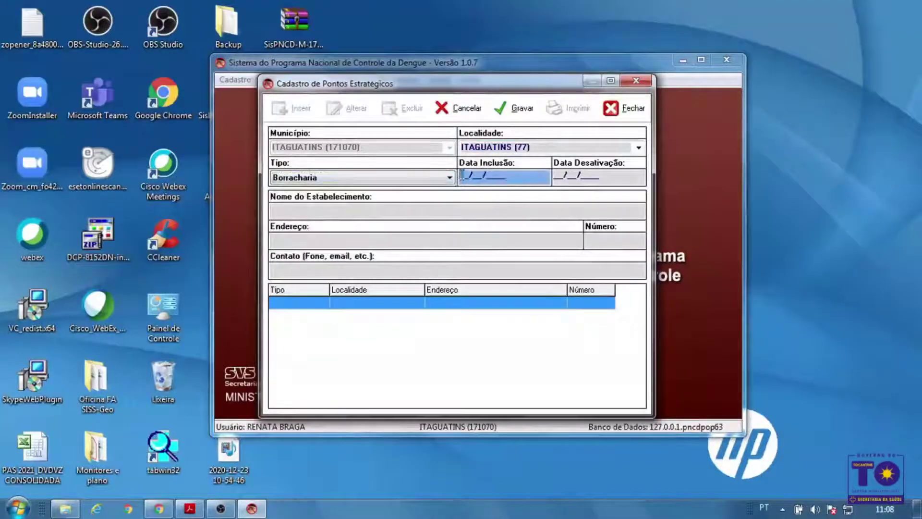
pyautogui.write('23/')
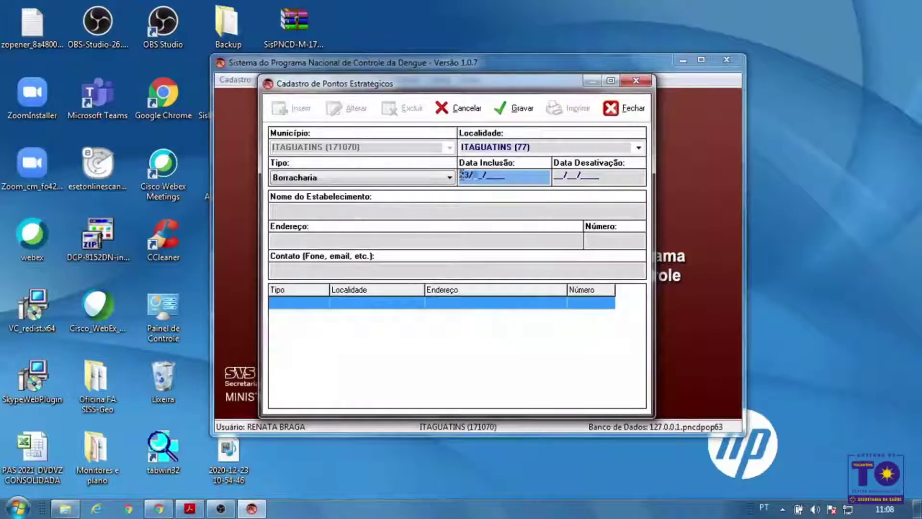
pyautogui.write('12/2020')
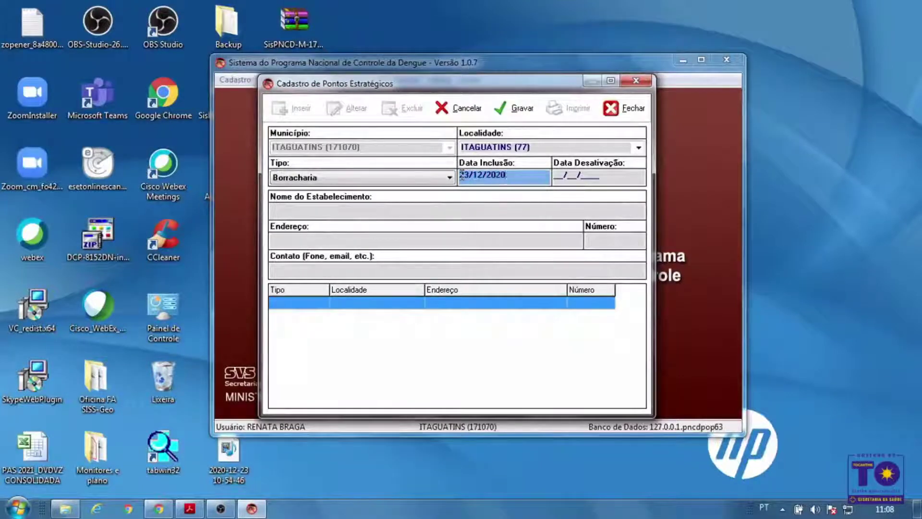
pyautogui.click(420, 207)
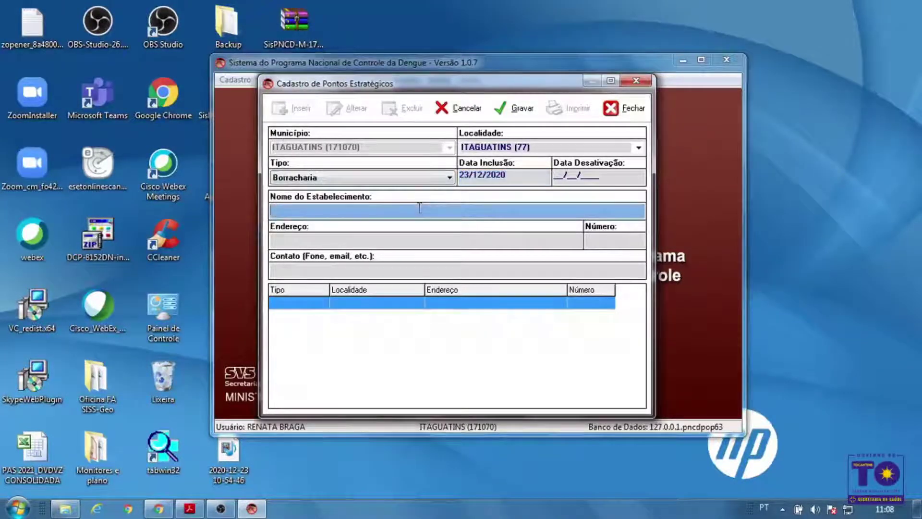
pyautogui.write('BORRA')
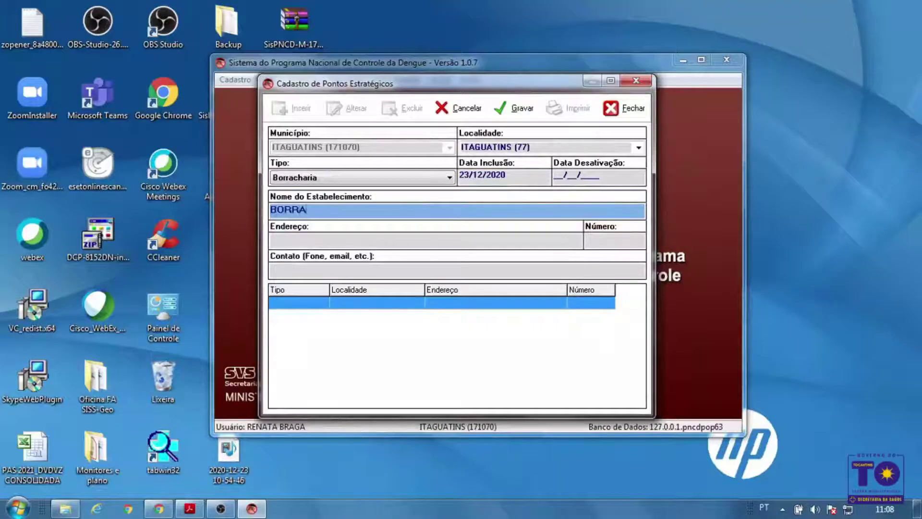
pyautogui.write('CHARIA ')
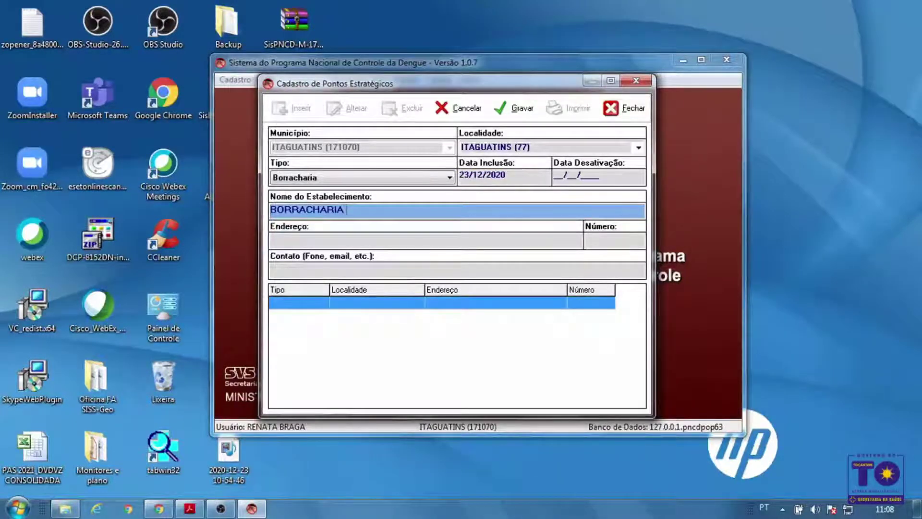
pyautogui.write('24 HORAS')
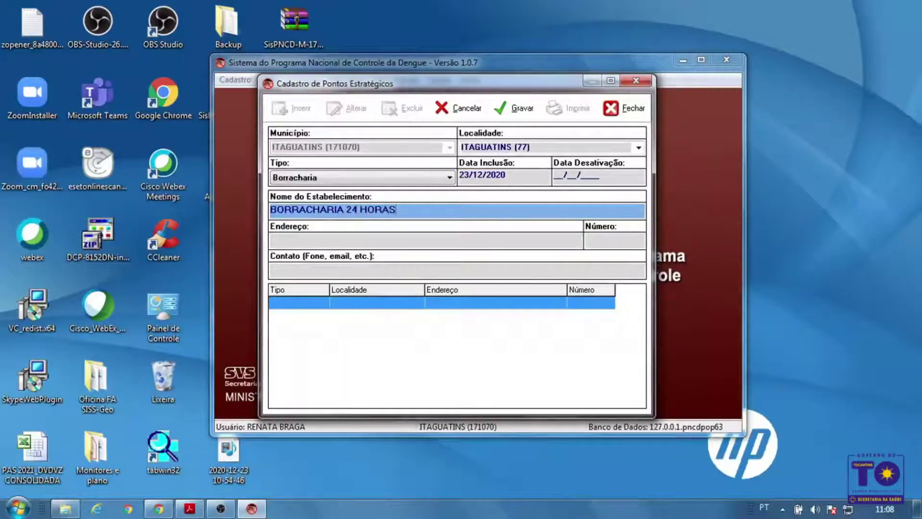
pyautogui.click(412, 242)
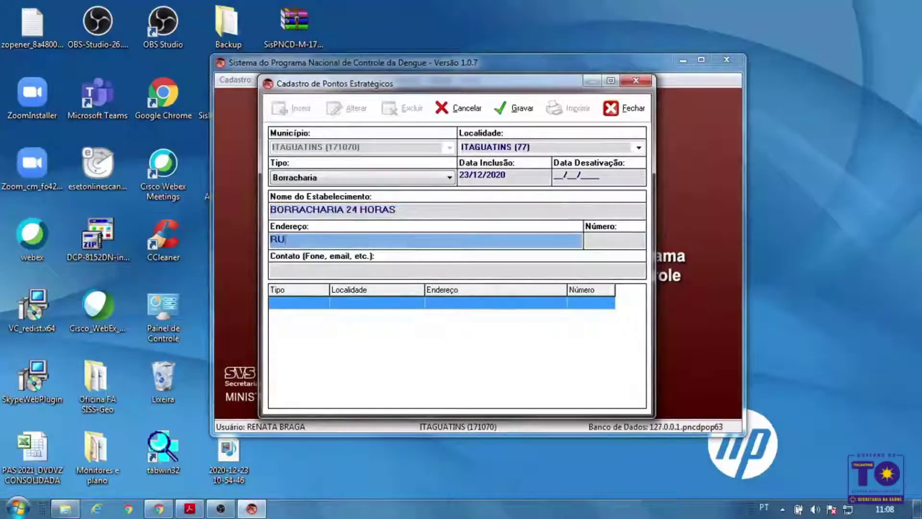
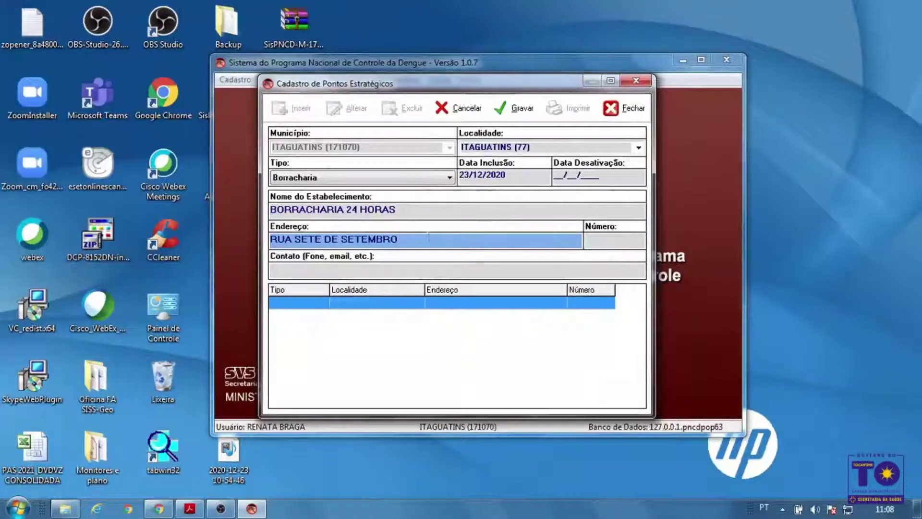
pyautogui.click(626, 239)
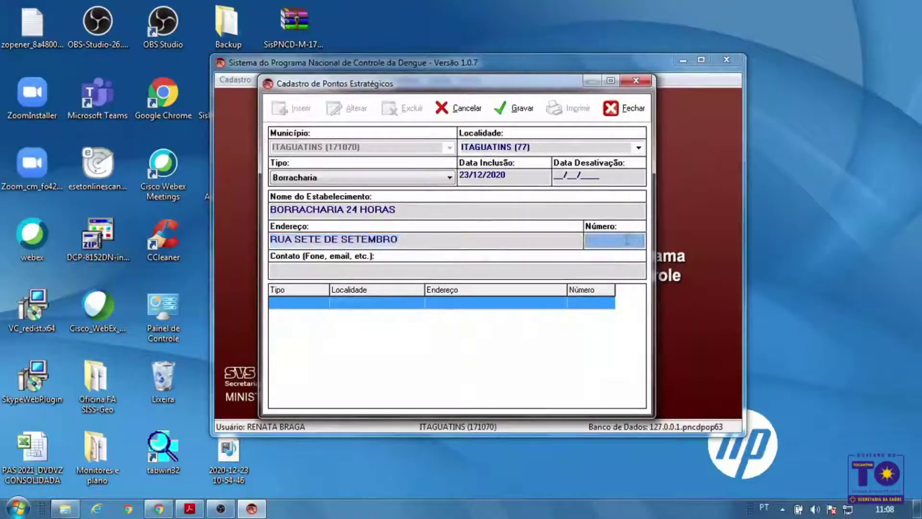
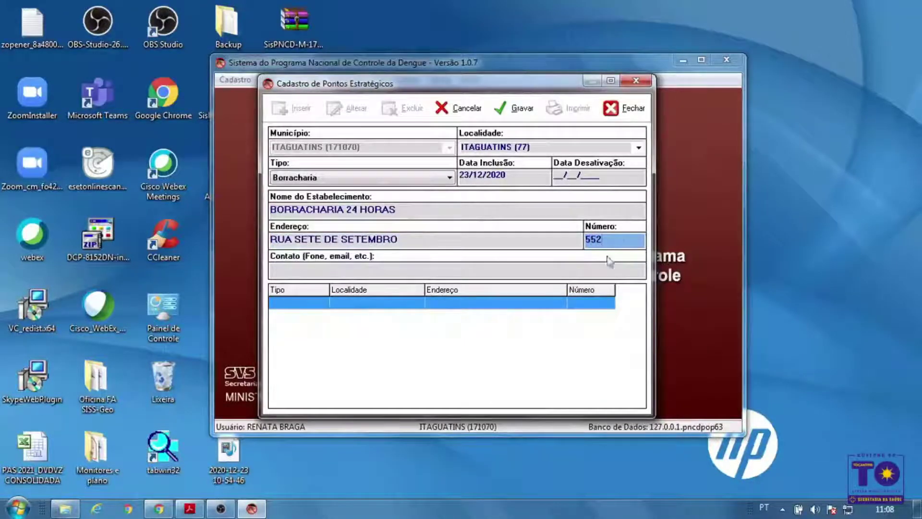
pyautogui.click(602, 272)
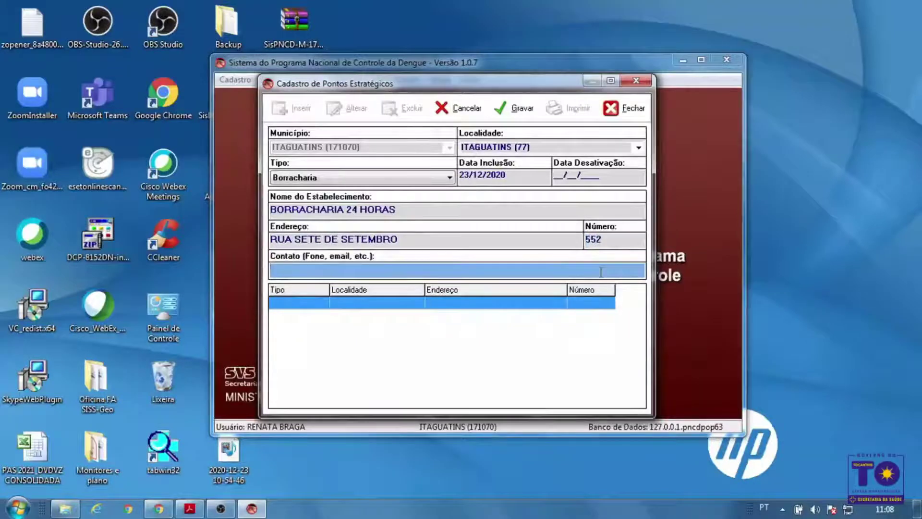
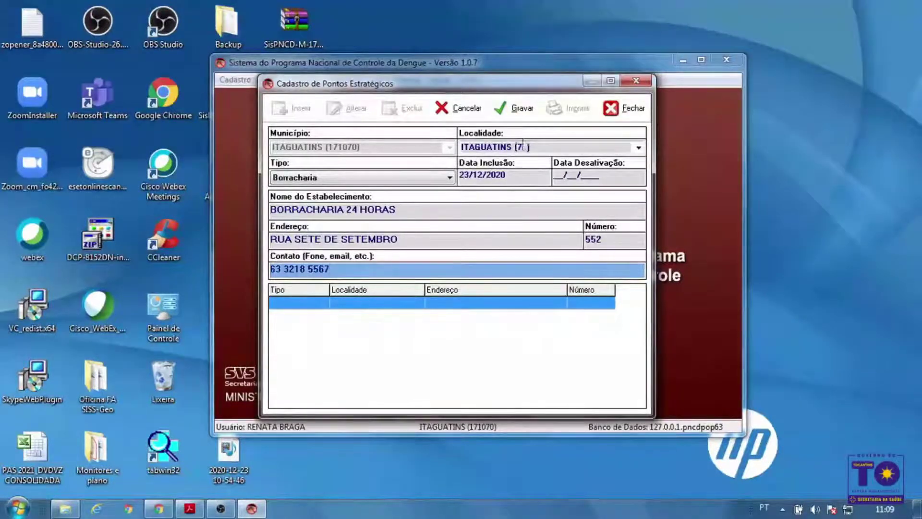
pyautogui.click(505, 109)
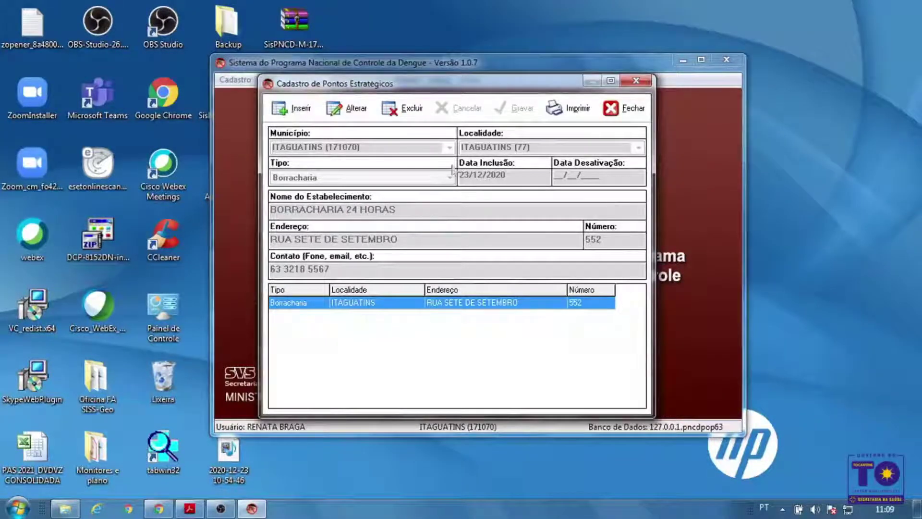
# Close the Cadastro de Pontos Estratégicos window showing BORRACHARIA 24 HORAS
pyautogui.moveTo(488, 82)
pyautogui.mouseDown()
pyautogui.moveTo(490, 73)
pyautogui.moveTo(492, 88)
pyautogui.mouseUp()
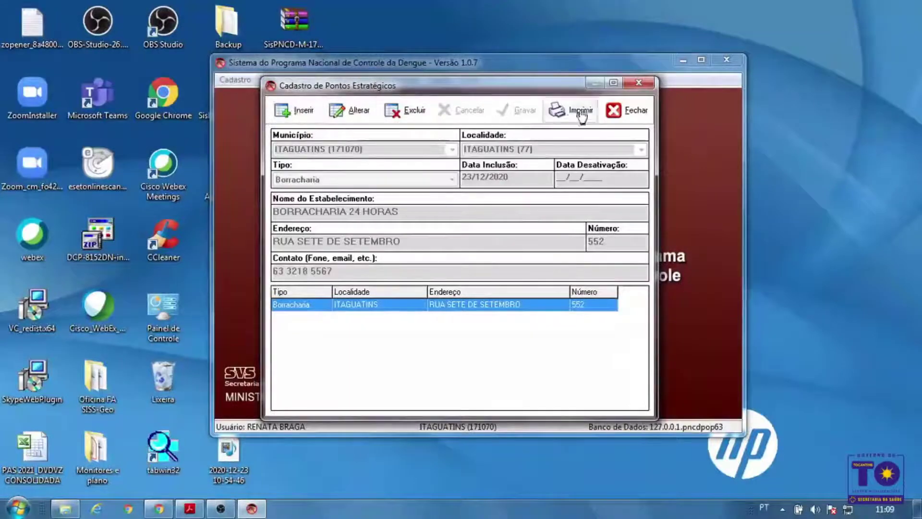
pyautogui.click(624, 110)
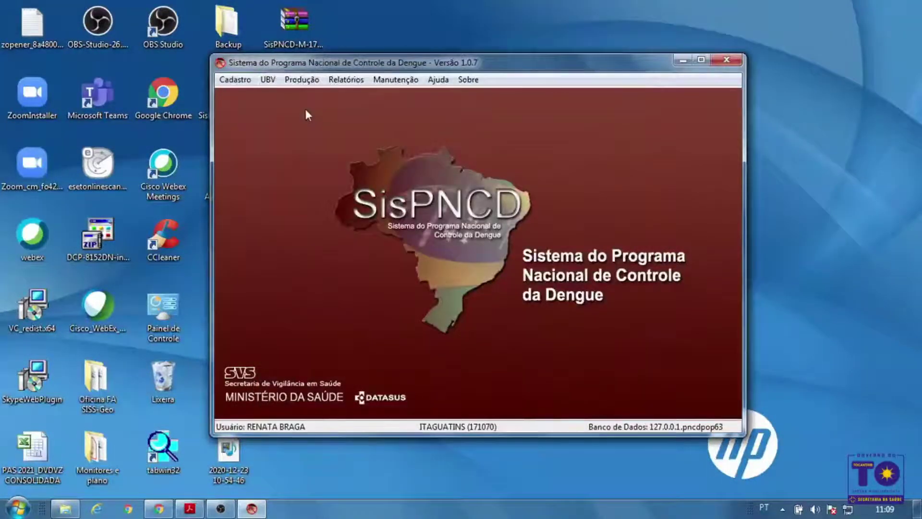
# Open Cadastro > Áreas to list AREA 1 through AREA 6 for ITAGUATINS
pyautogui.click(243, 83)
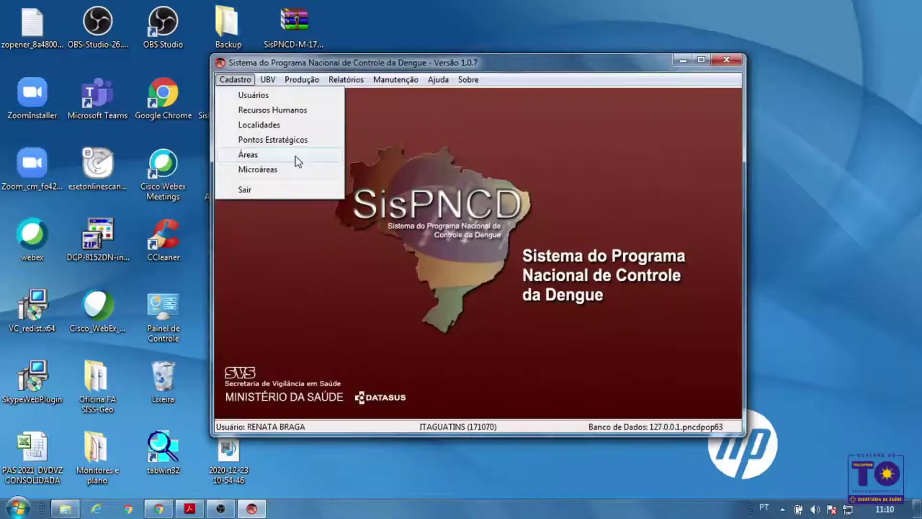
pyautogui.click(250, 154)
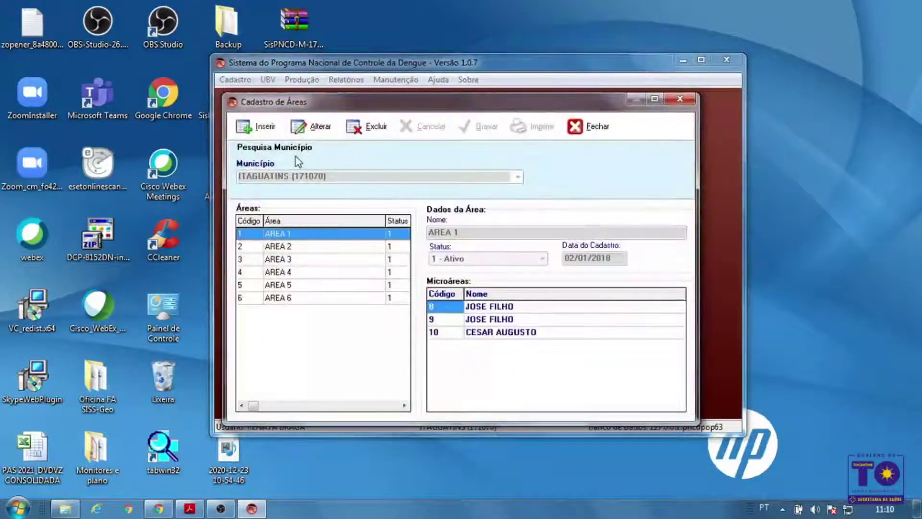
# Insert an area named TESTE 01 with registration date 23/12/2020 and save it
pyautogui.click(249, 126)
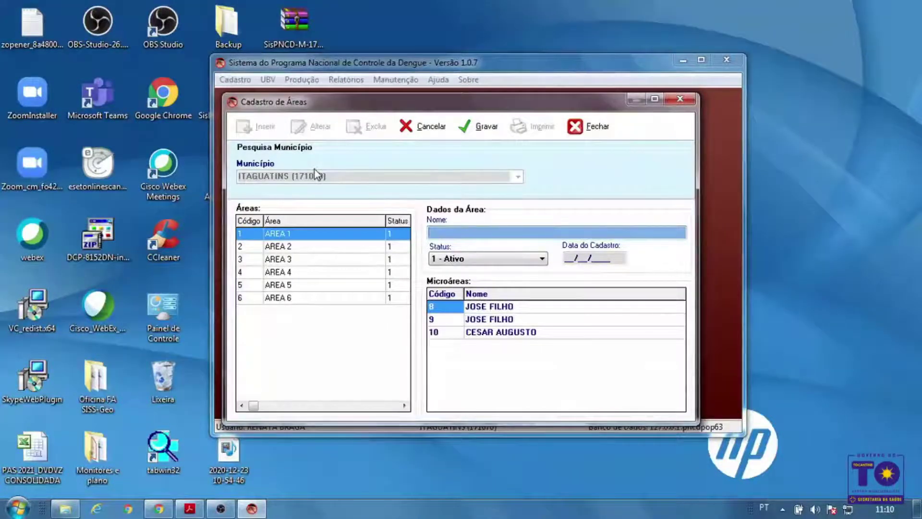
pyautogui.write('TESTE 01')
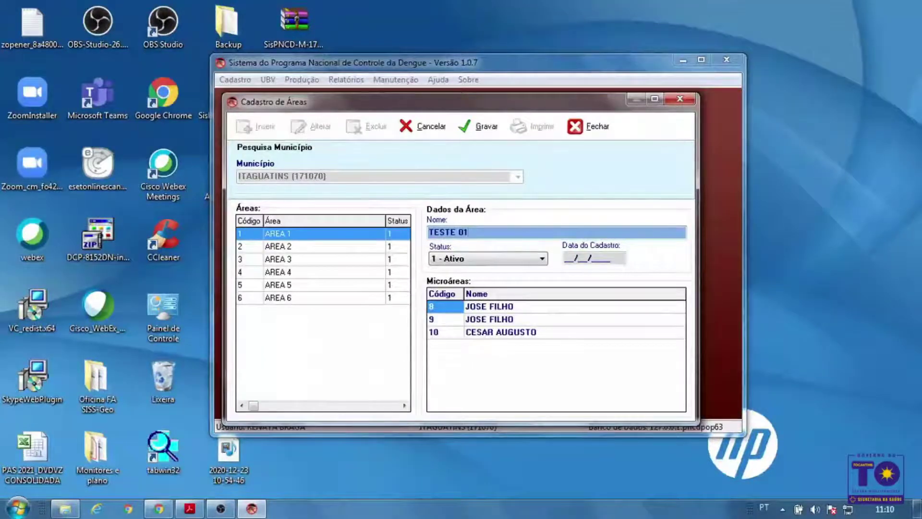
pyautogui.click(569, 263)
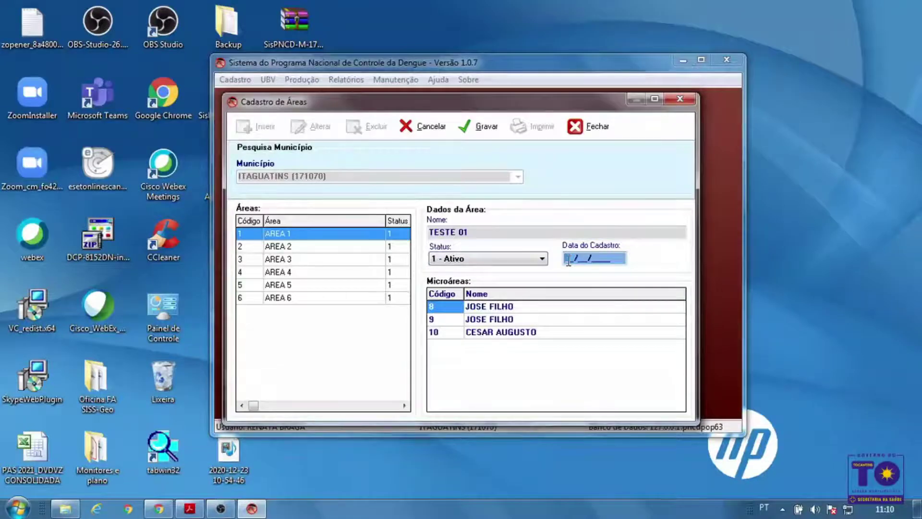
pyautogui.write('2')
pyautogui.write('3/12/2')
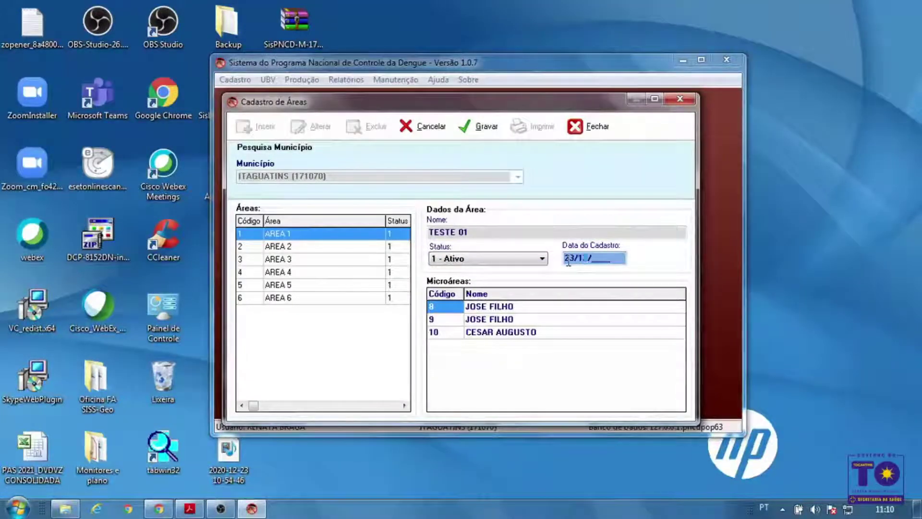
pyautogui.write('020')
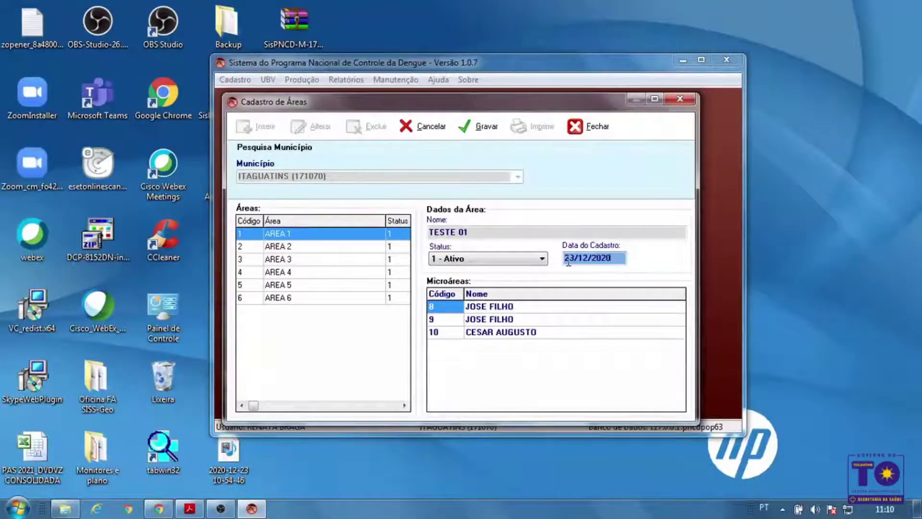
pyautogui.click(486, 134)
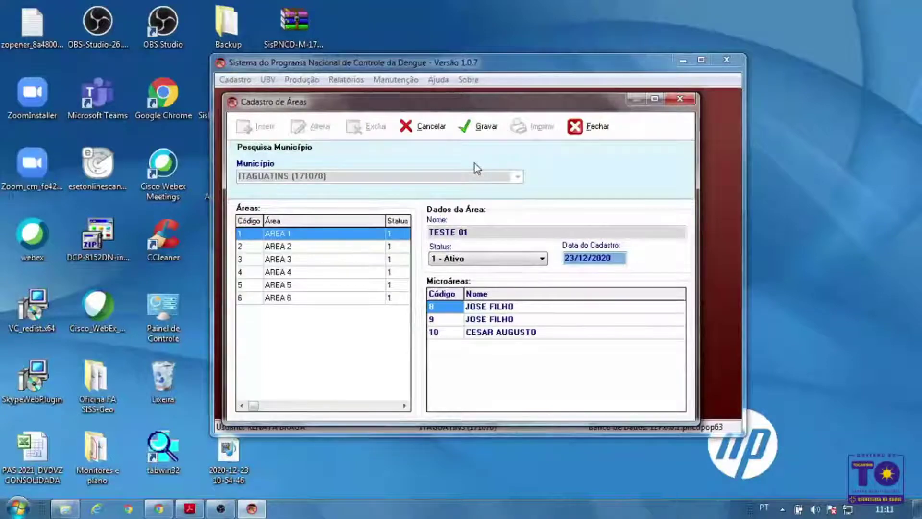
# Close the Cadastro de Áreas form, declining to save the TESTE 01 area
pyautogui.click(579, 127)
pyautogui.click(486, 301)
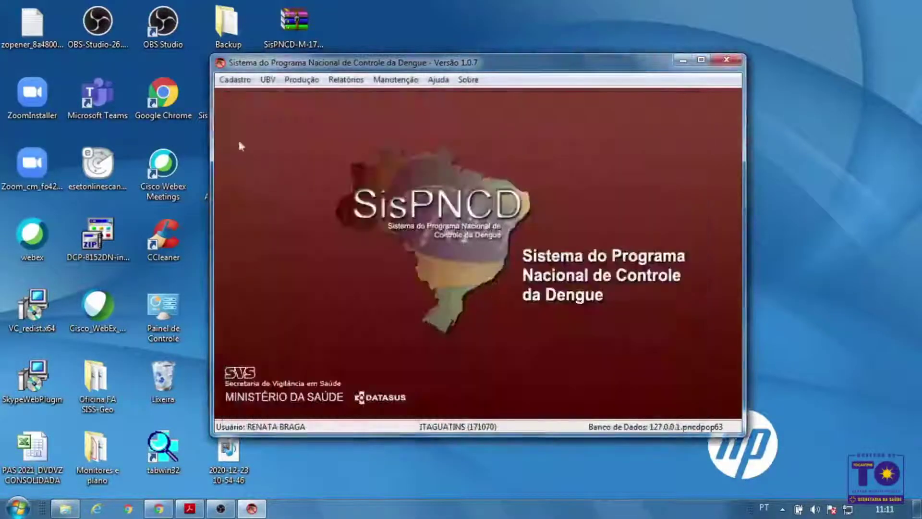
pyautogui.click(234, 79)
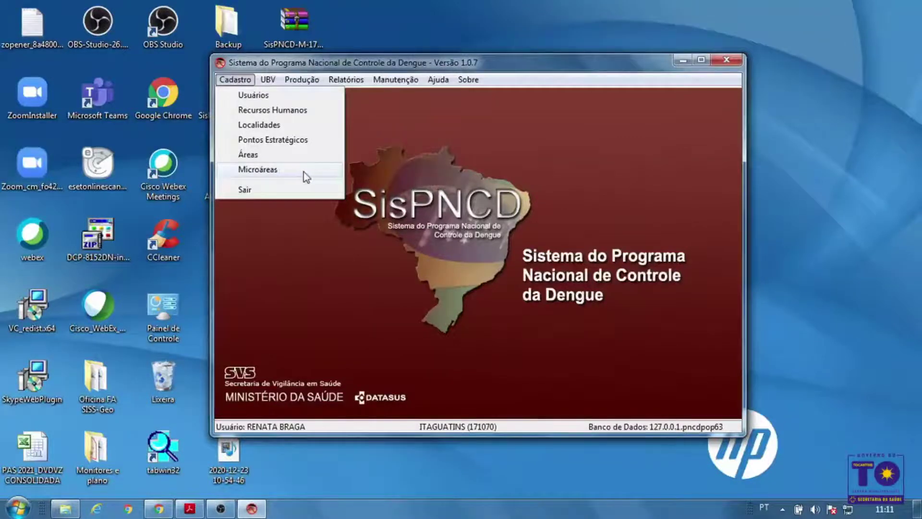
# Start a new microarea under Cadastro > Microáreas with a name and date 23/12/2020
pyautogui.click(304, 173)
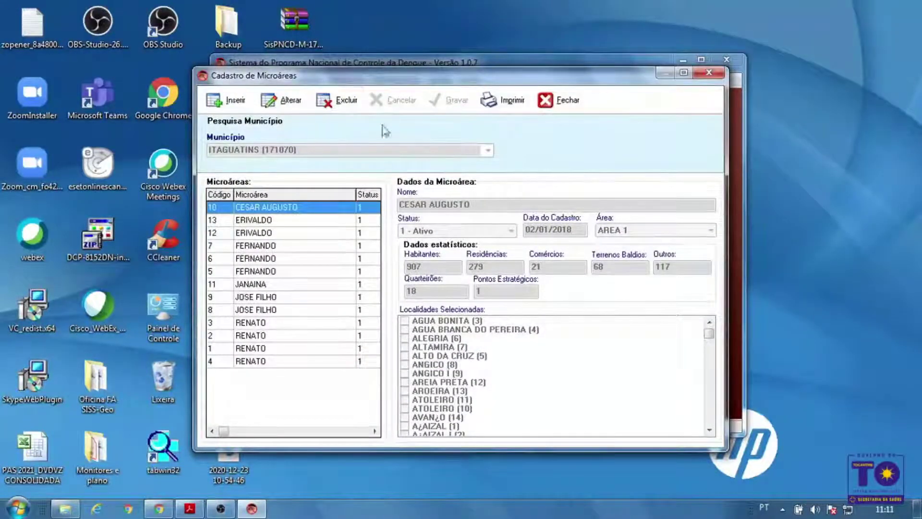
pyautogui.click(235, 101)
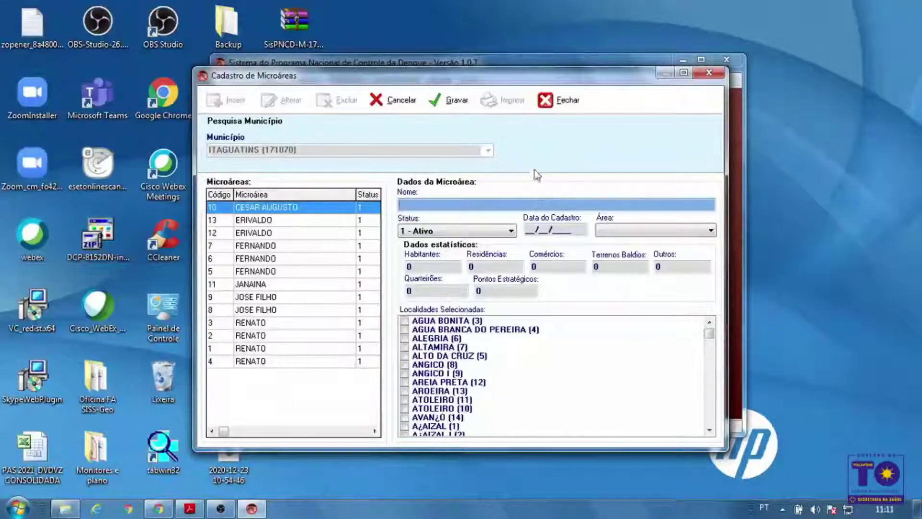
pyautogui.moveTo(554, 78); pyautogui.dragTo(560, 65)
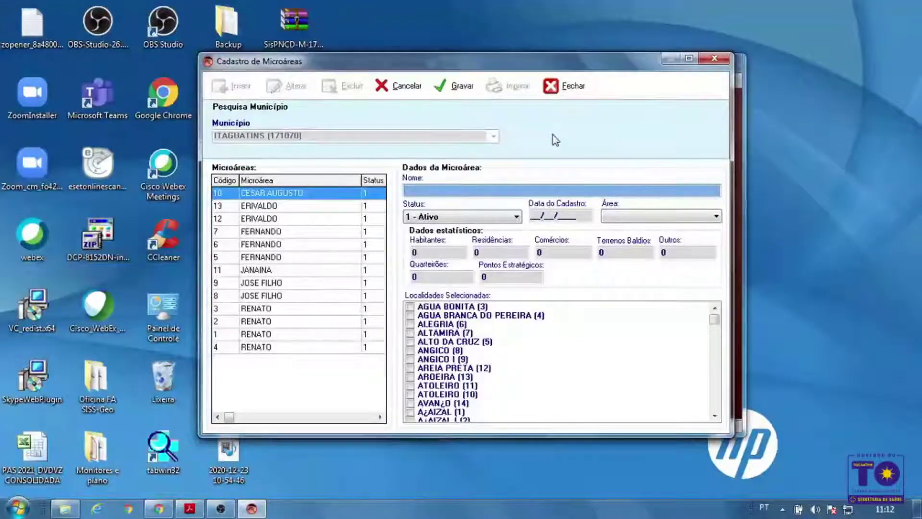
pyautogui.write('RENATA')
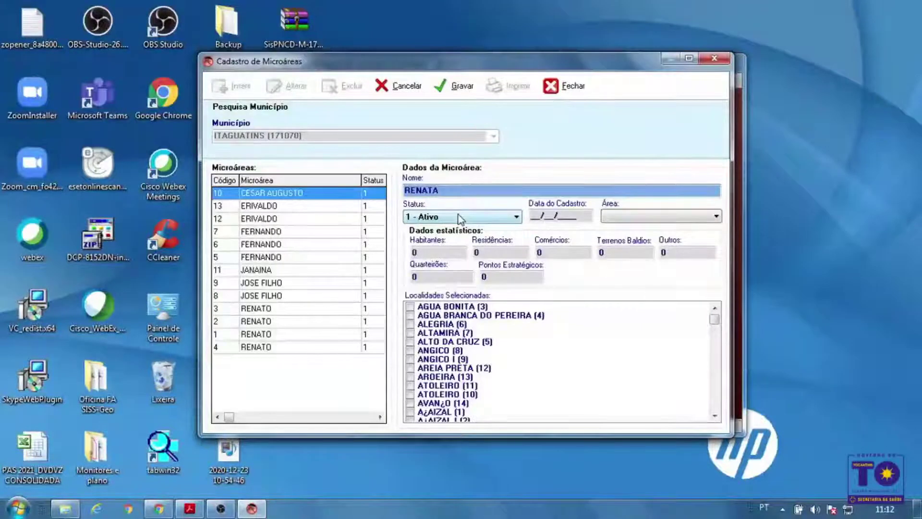
pyautogui.click(533, 215)
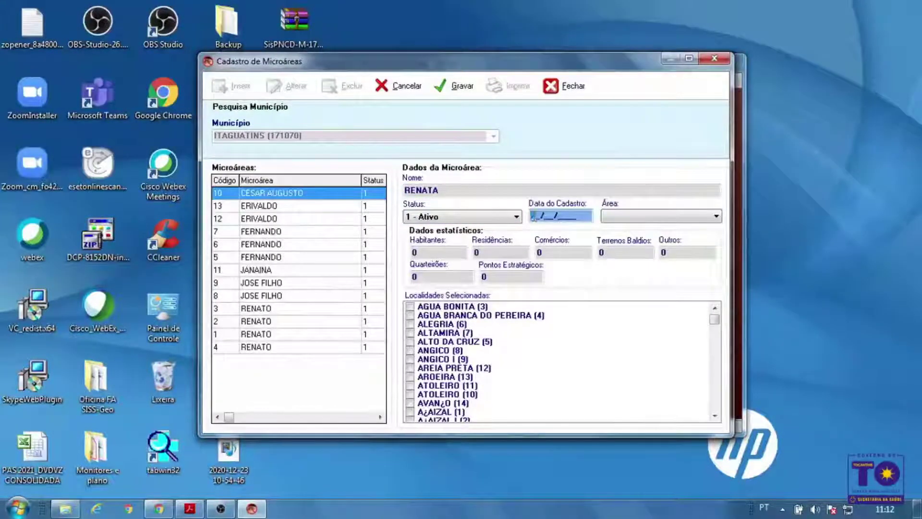
pyautogui.write('23/12/')
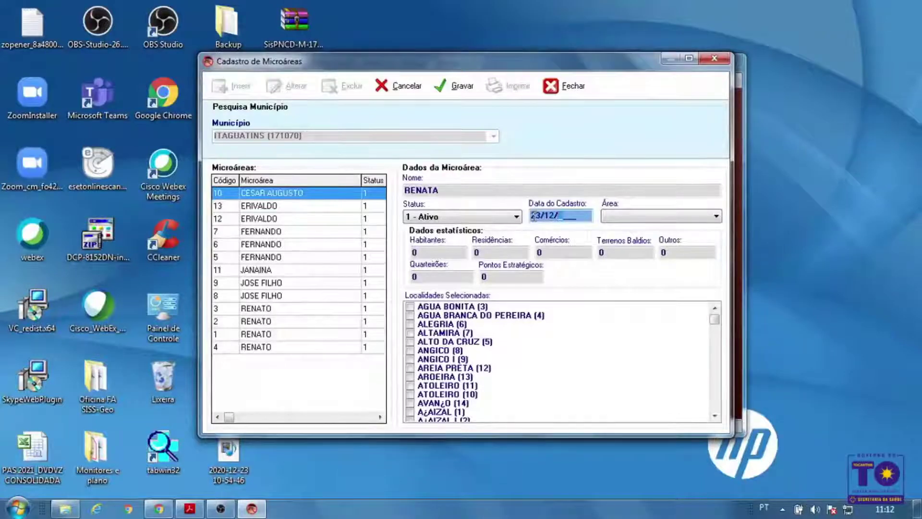
pyautogui.write('2020')
# Assign the microarea to AREA 1 with locality ITAGUATINS (77), then close without saving
pyautogui.click(625, 218)
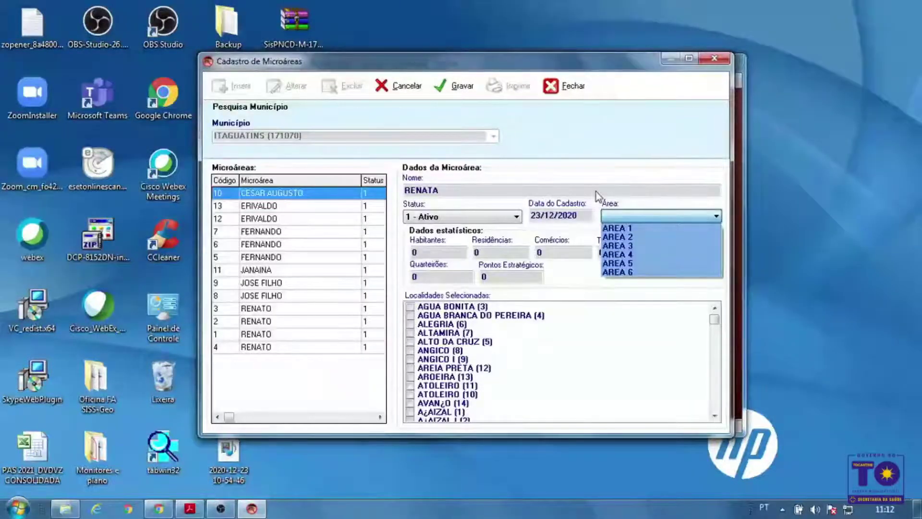
pyautogui.click(619, 228)
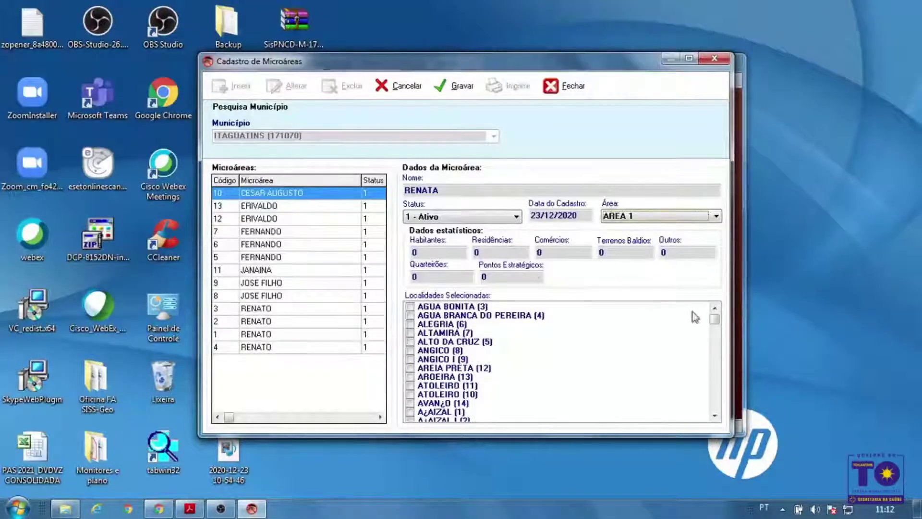
pyautogui.moveTo(715, 324); pyautogui.dragTo(715, 366)
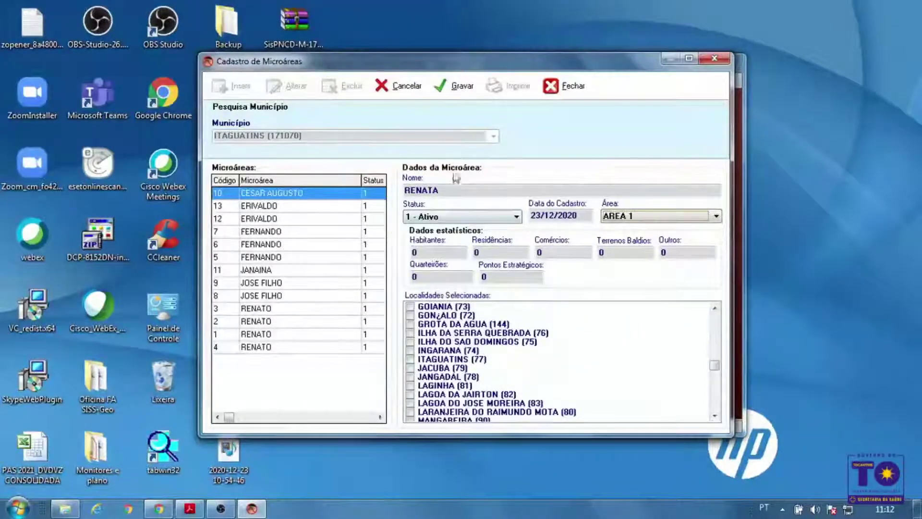
pyautogui.click(412, 360)
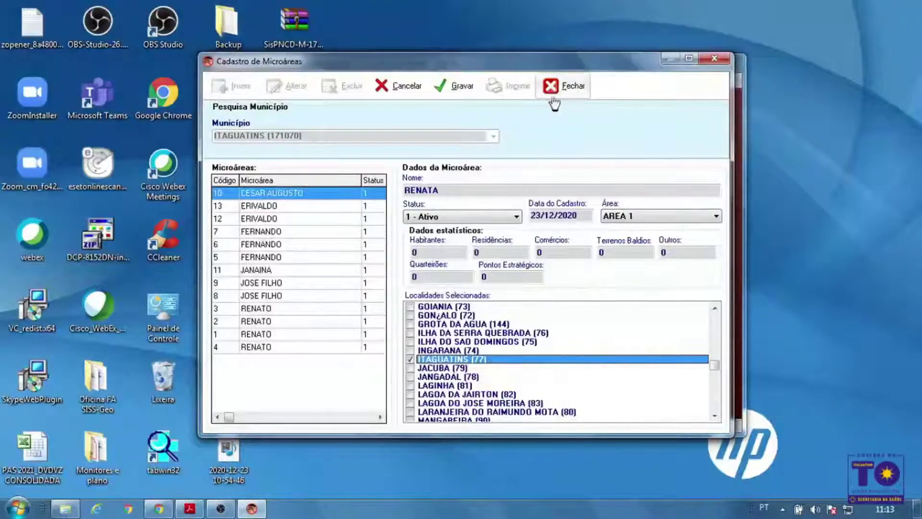
pyautogui.click(579, 96)
pyautogui.click(486, 300)
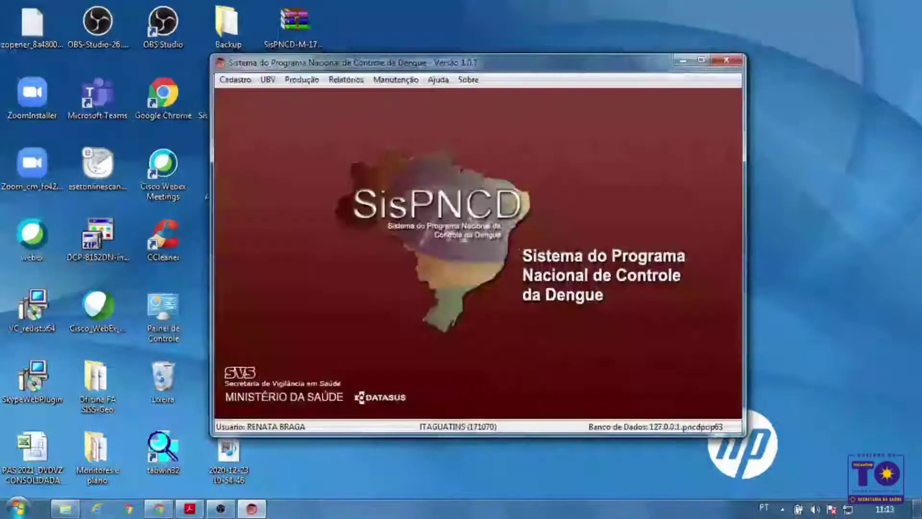
pyautogui.click(227, 81)
pyautogui.click(272, 170)
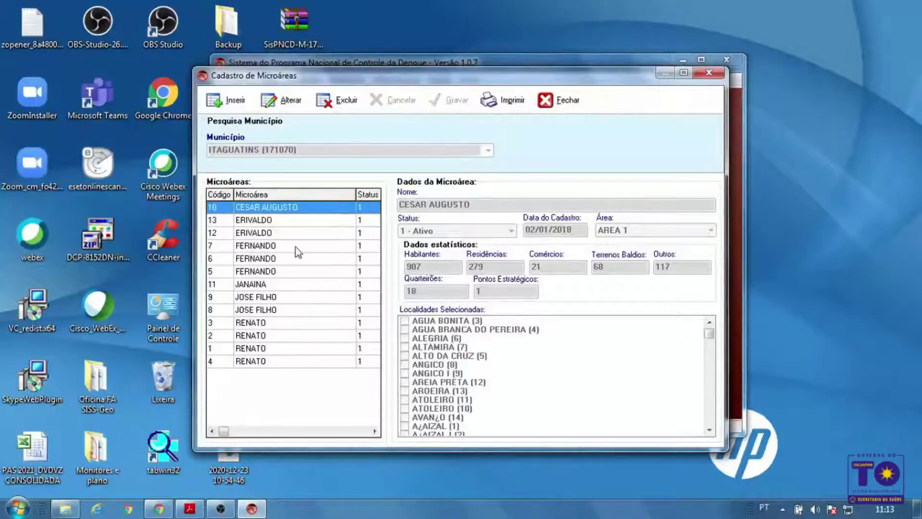
pyautogui.click(281, 234)
pyautogui.click(281, 258)
pyautogui.click(282, 297)
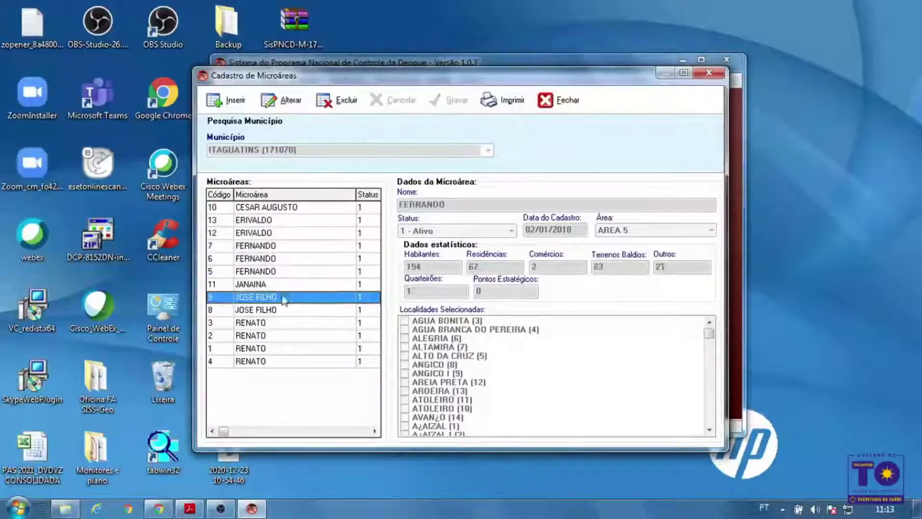
pyautogui.click(280, 322)
pyautogui.click(279, 348)
pyautogui.click(279, 361)
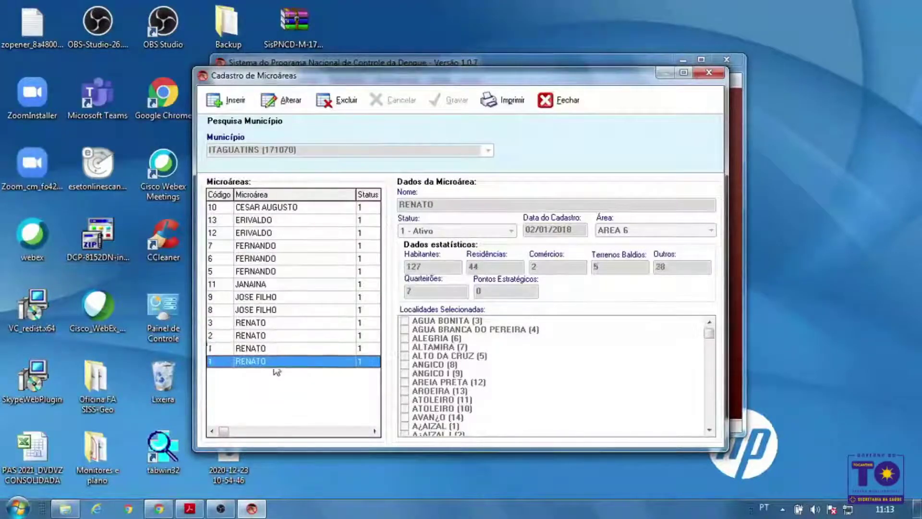
pyautogui.click(284, 207)
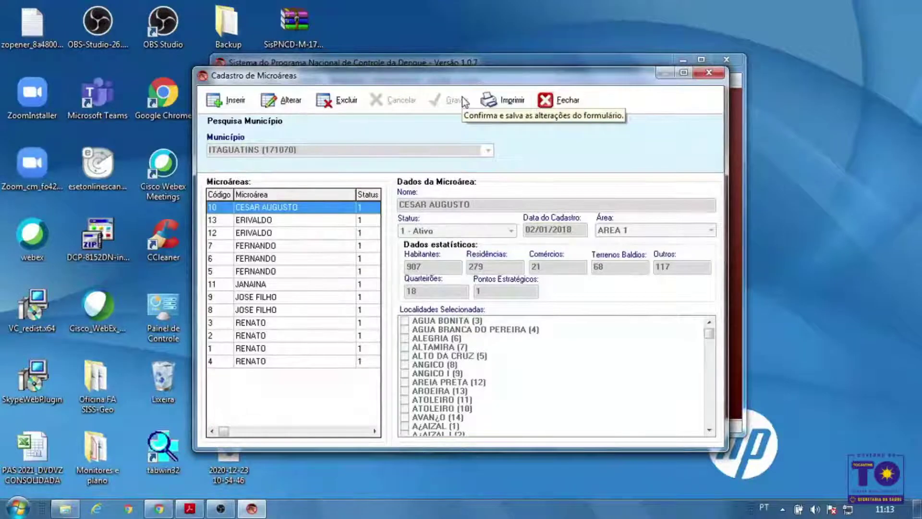
pyautogui.click(571, 101)
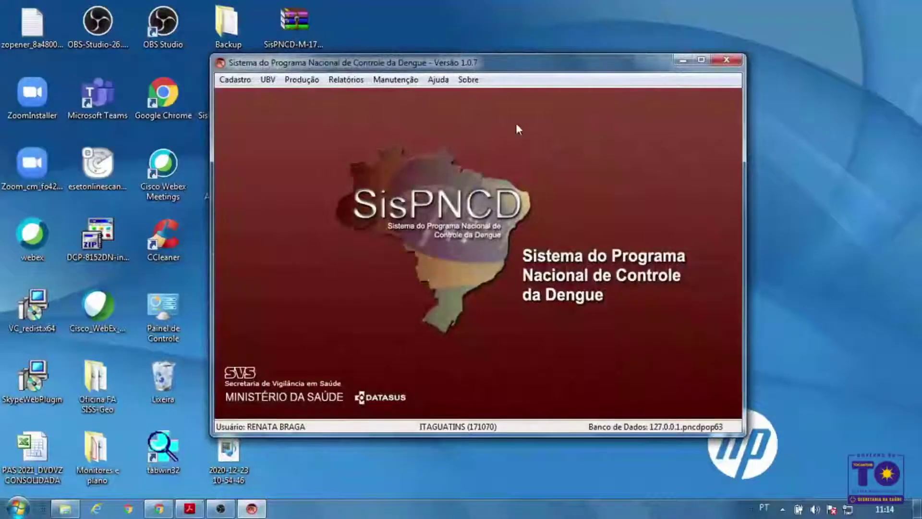
# Open UBV > Cadastro de Veículos, showing an empty vehicle list
pyautogui.click(240, 81)
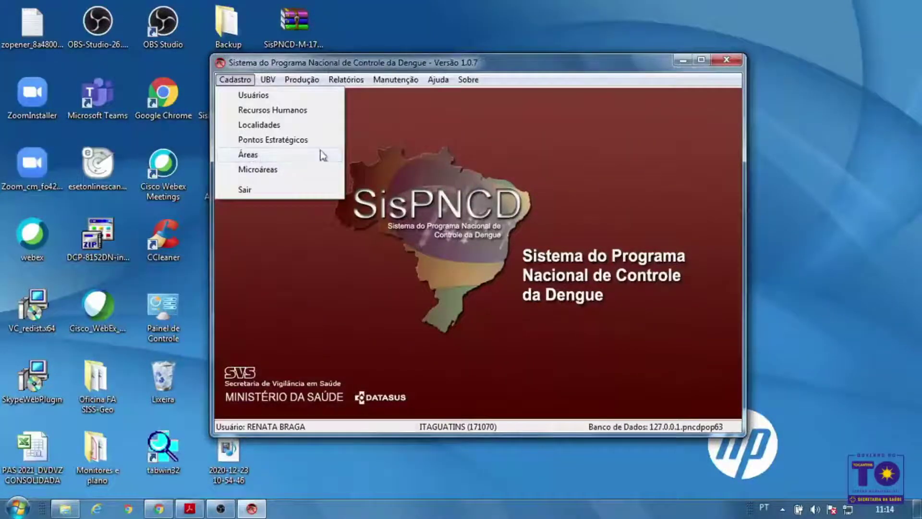
pyautogui.click(458, 125)
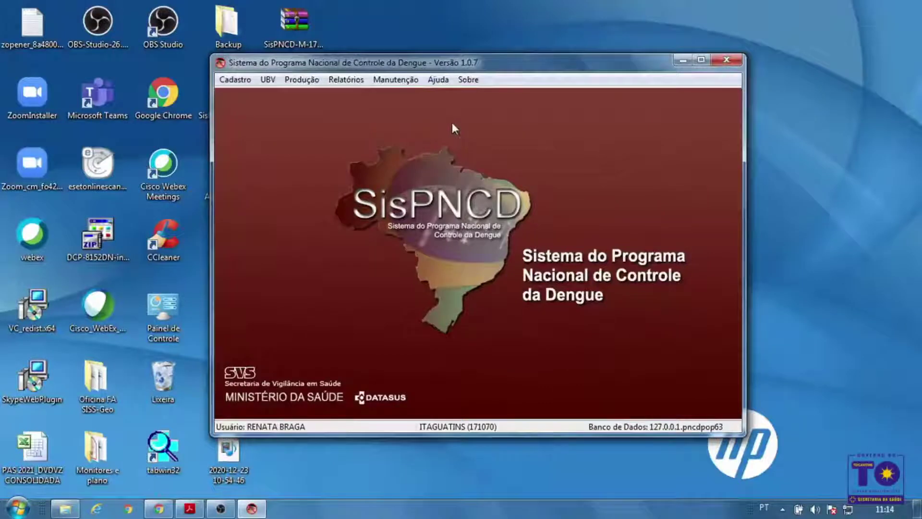
pyautogui.click(270, 81)
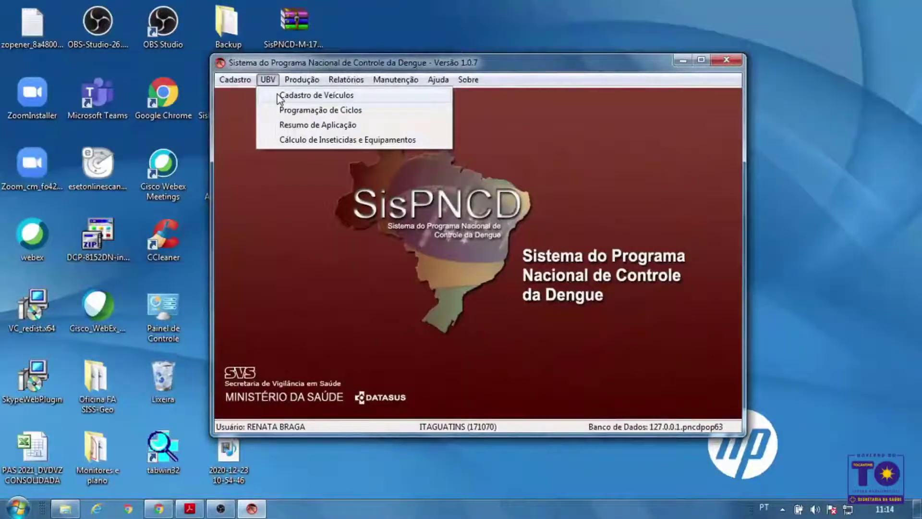
pyautogui.click(308, 96)
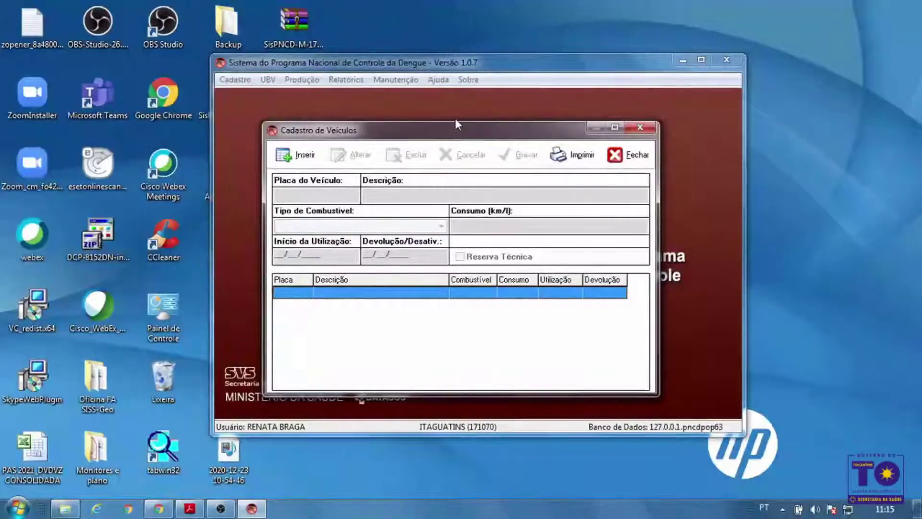
pyautogui.click(296, 156)
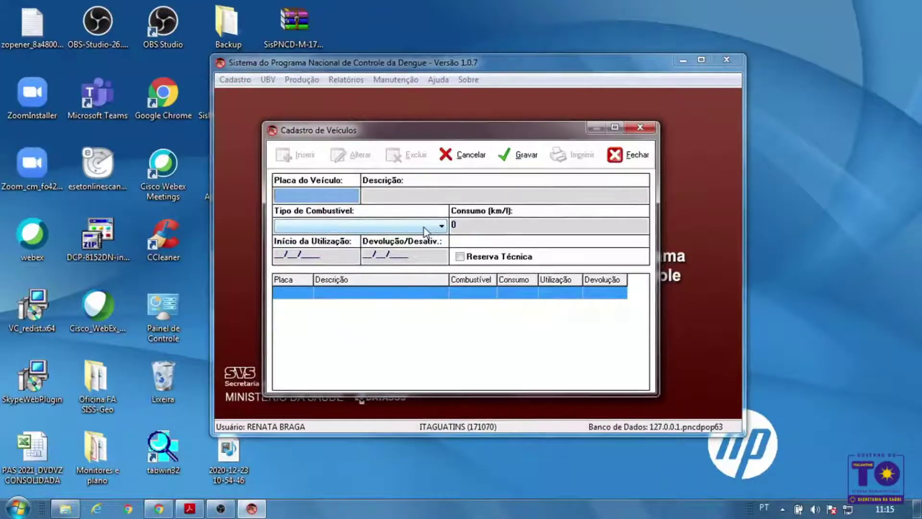
pyautogui.write('J')
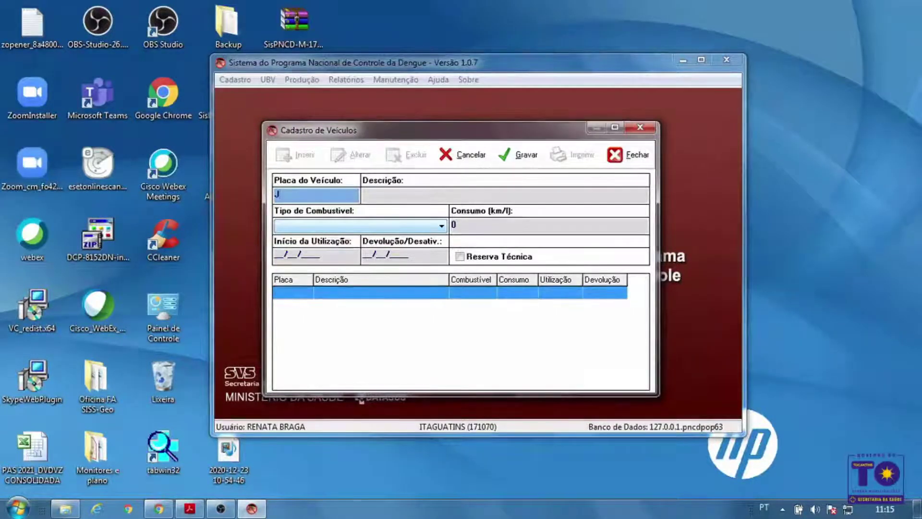
pyautogui.write('FS')
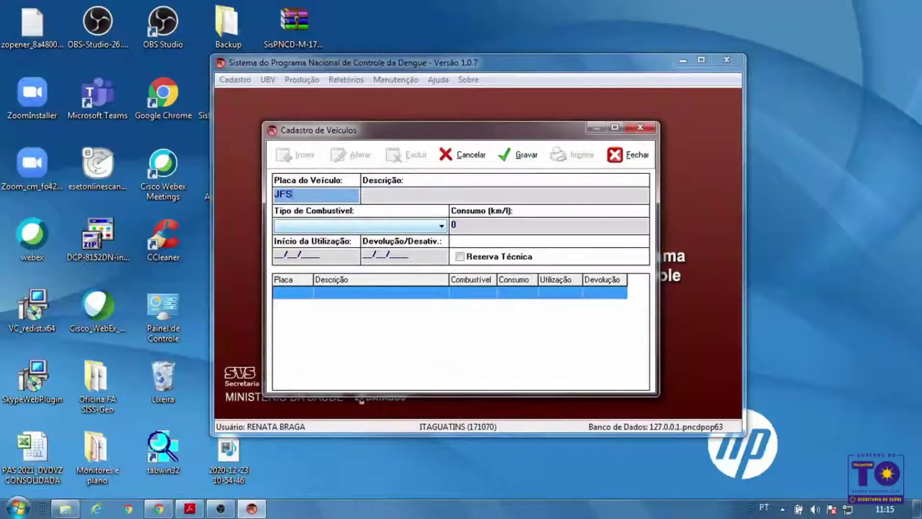
pyautogui.write('39')
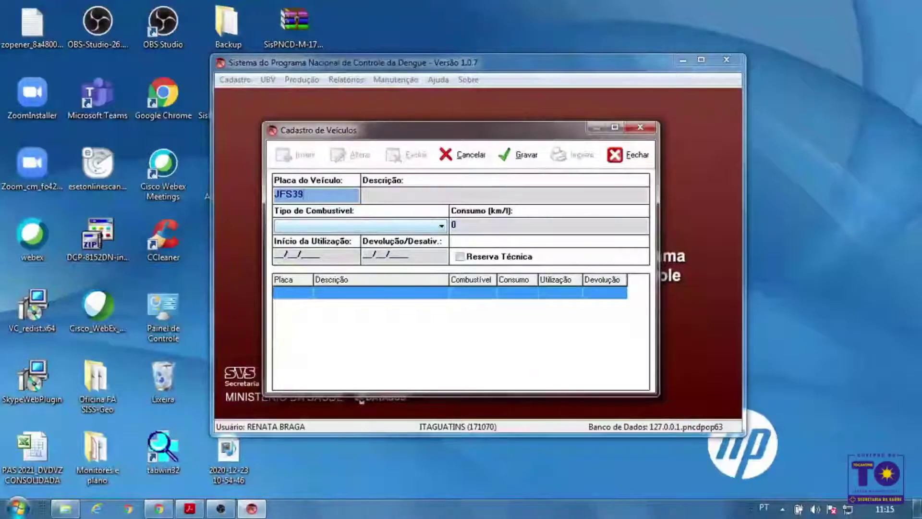
pyautogui.write('97')
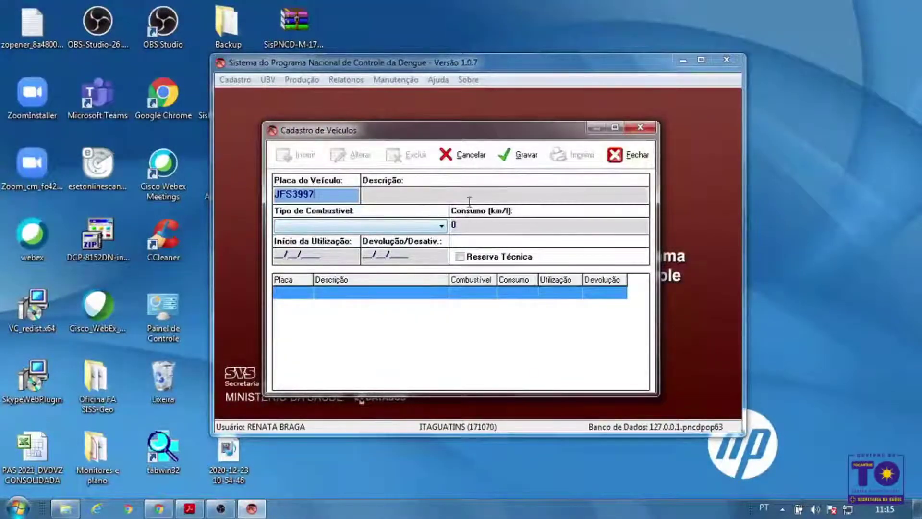
pyautogui.click(470, 196)
pyautogui.write('F250')
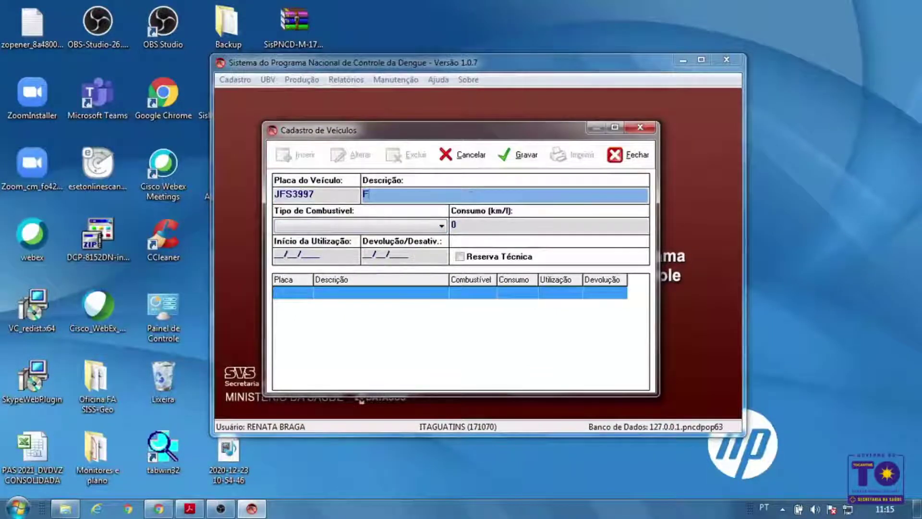
# Set Diesel fuel, 10 km/l, start date 23/12/2020, Reserva Técnica, and save
pyautogui.click(408, 225)
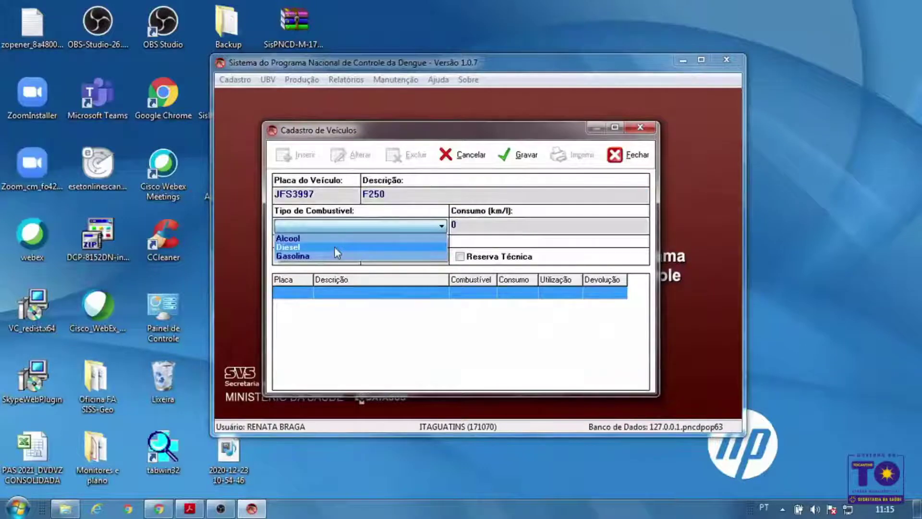
pyautogui.click(334, 246)
pyautogui.click(492, 224)
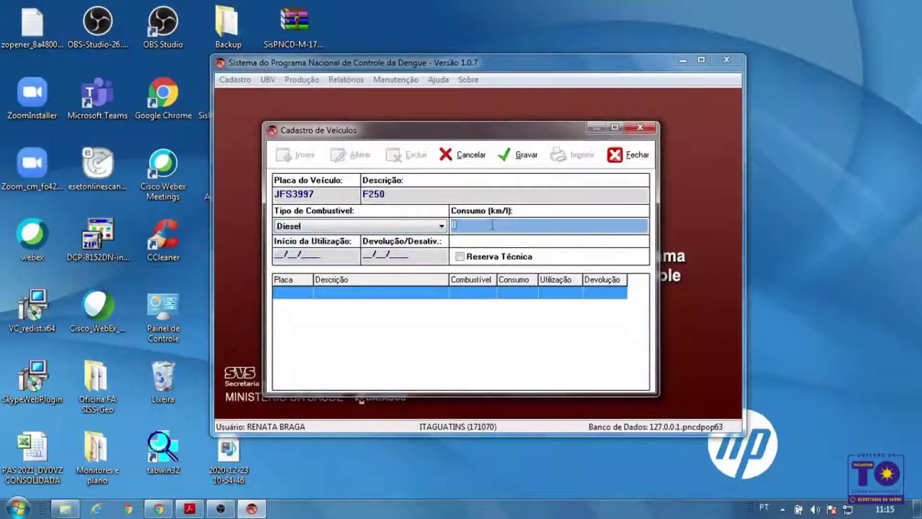
pyautogui.write('10')
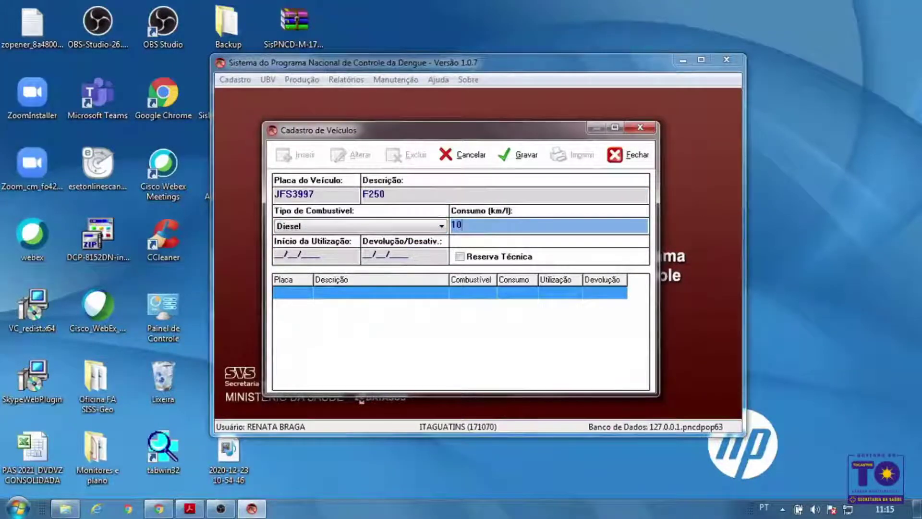
pyautogui.click(280, 254)
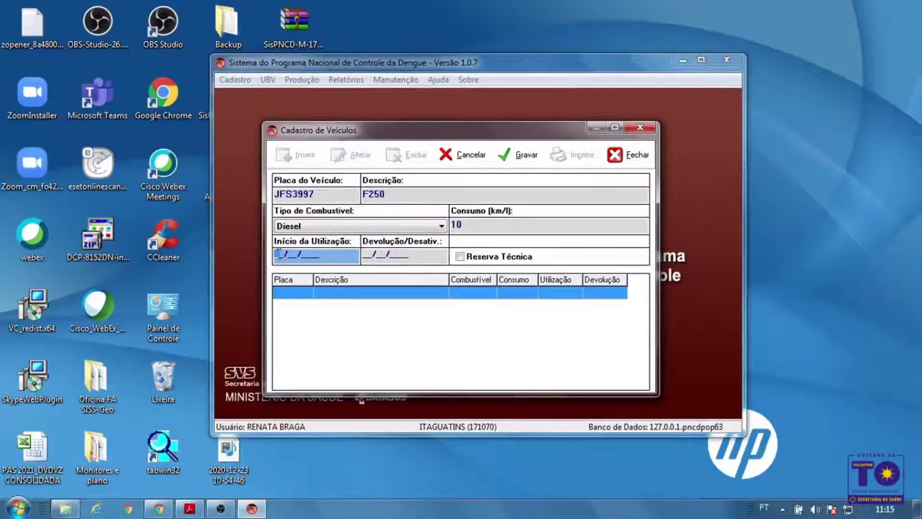
pyautogui.write('23/')
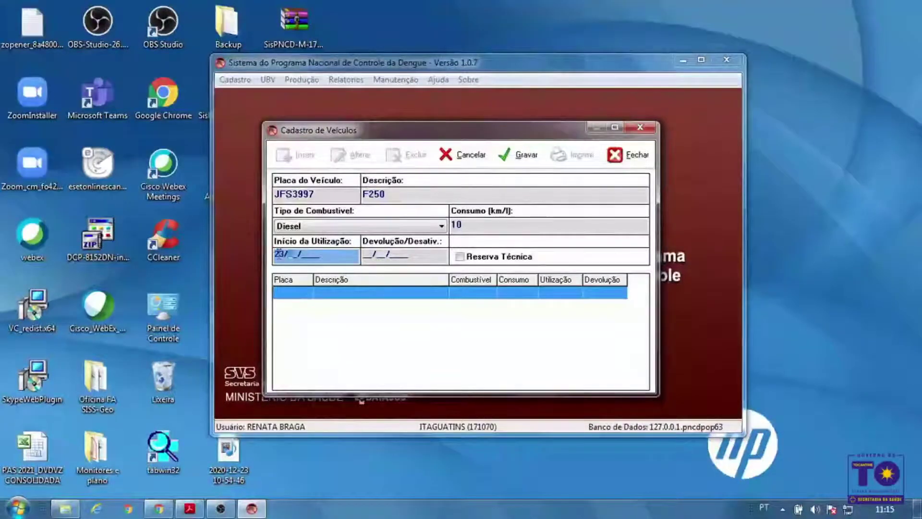
pyautogui.write('12/')
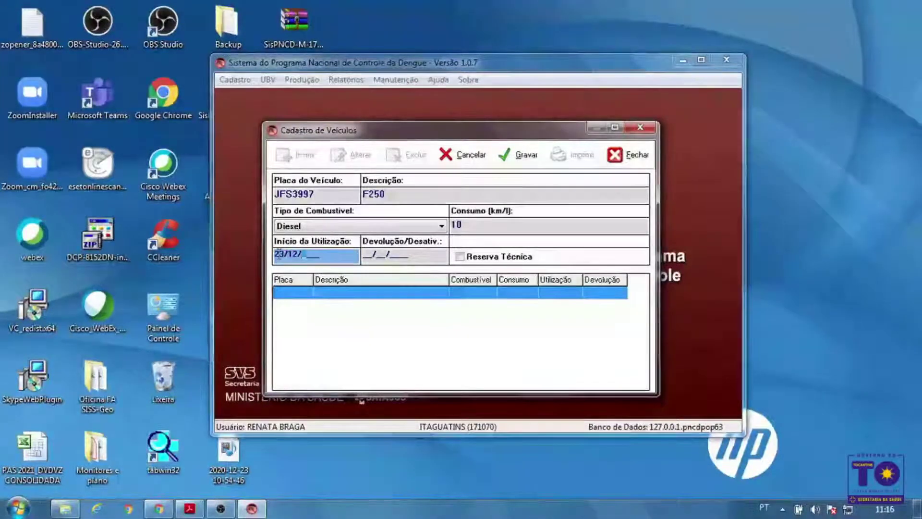
pyautogui.write('2020')
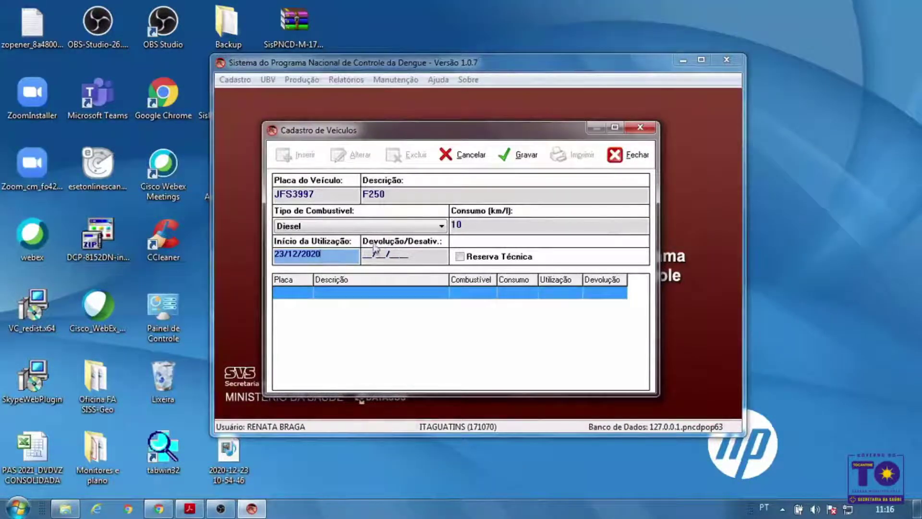
pyautogui.click(460, 257)
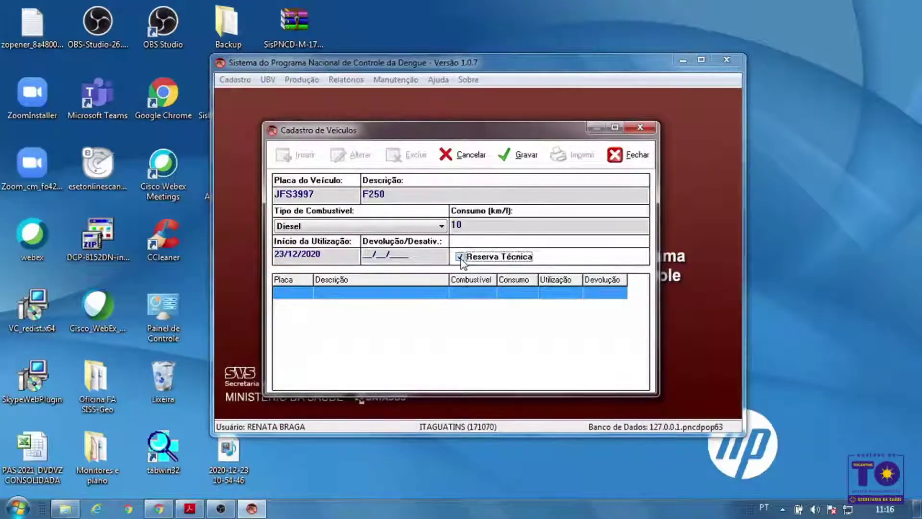
pyautogui.click(527, 156)
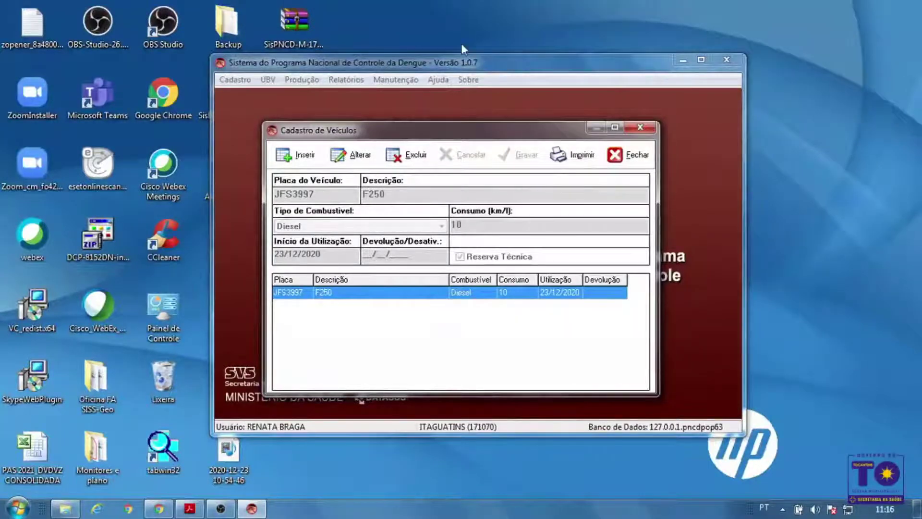
# Close the Cadastro de Veículos window after saving the F250
pyautogui.click(631, 158)
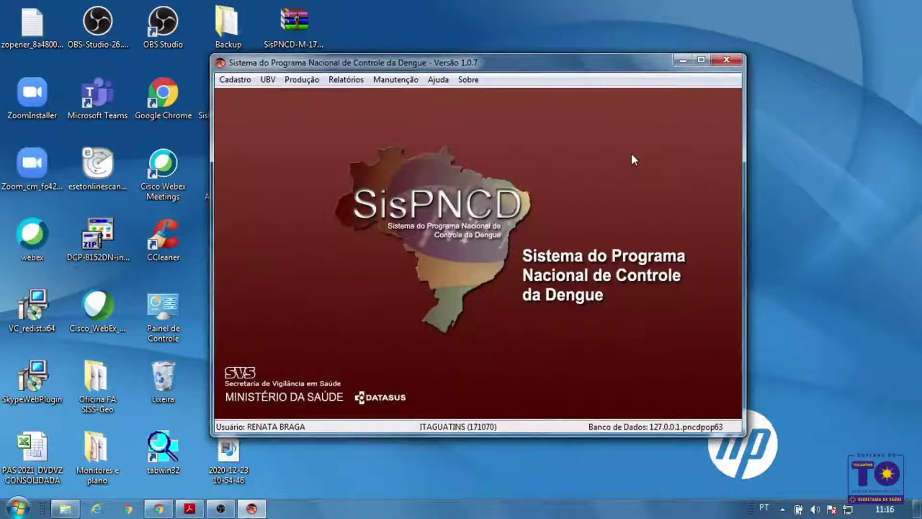
pyautogui.click(267, 78)
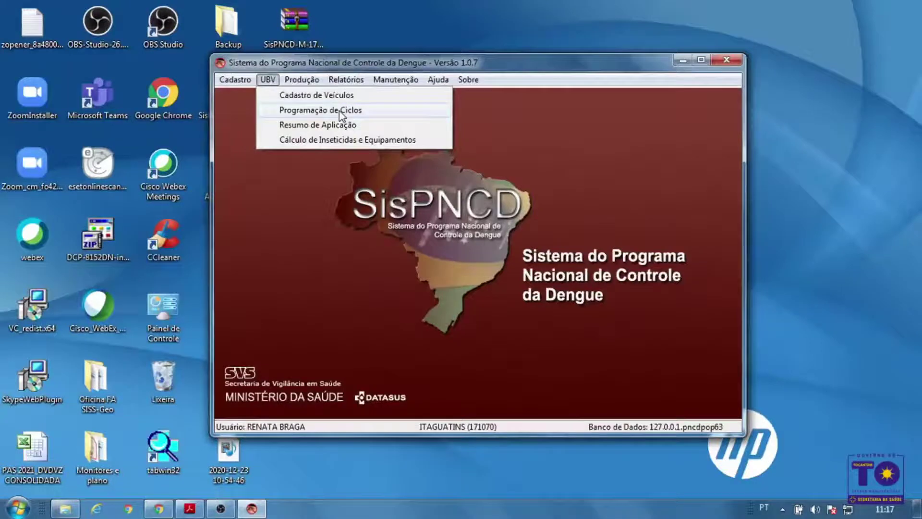
# In UBV Programação de Ciclos, select locality ITAGUATINS (77) via a % search and insert an entry
pyautogui.click(340, 112)
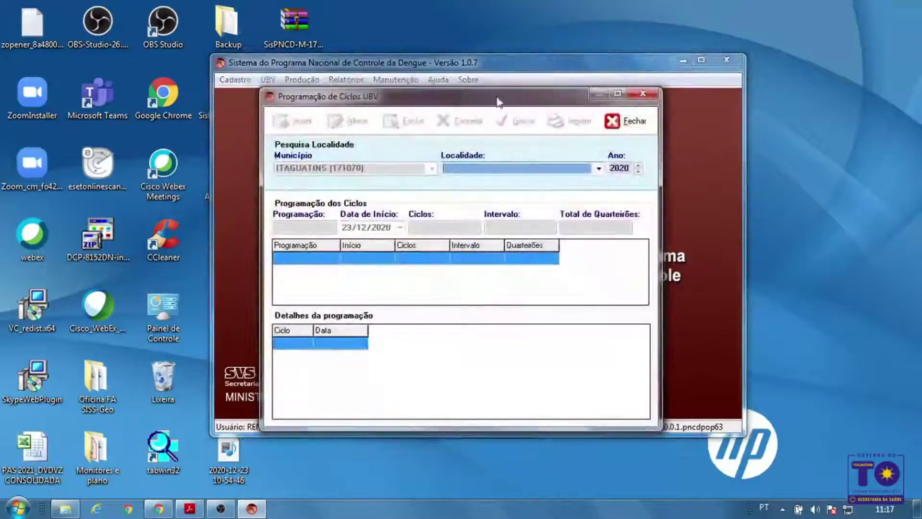
pyautogui.moveTo(499, 101); pyautogui.dragTo(487, 77)
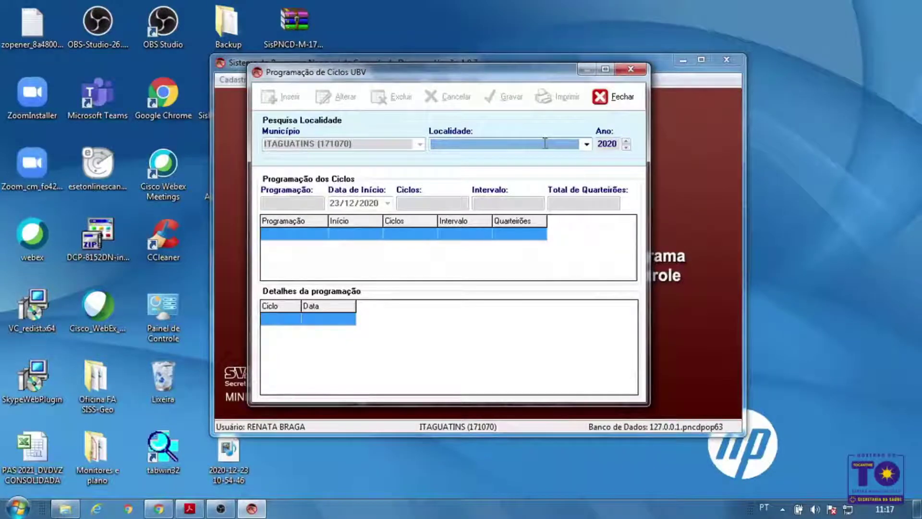
pyautogui.write('%')
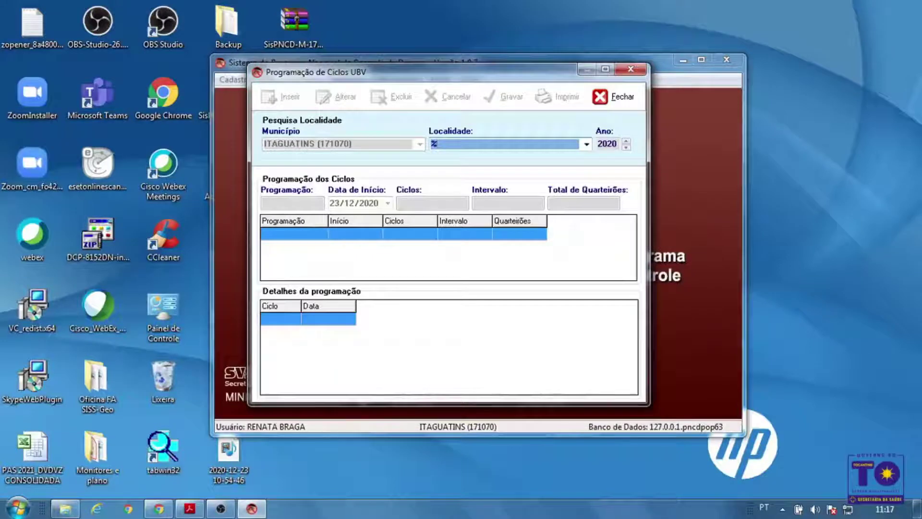
pyautogui.press('Return')
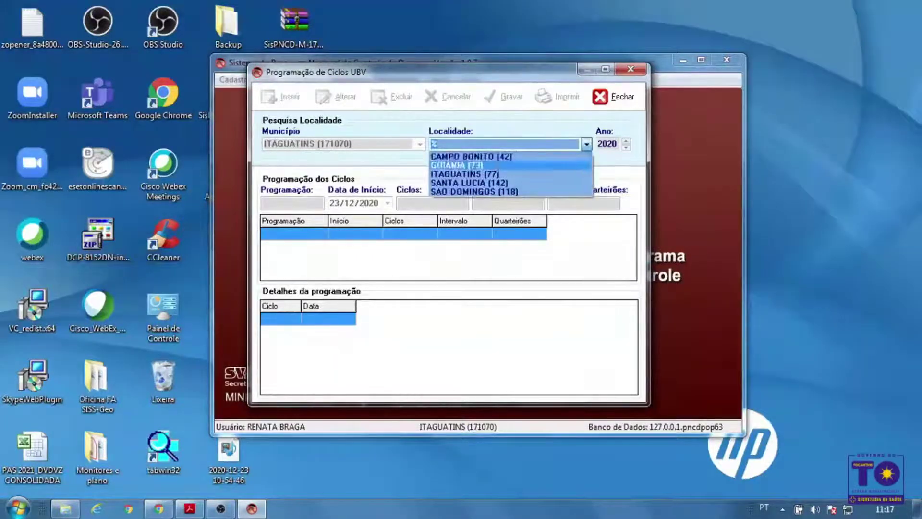
pyautogui.click(495, 172)
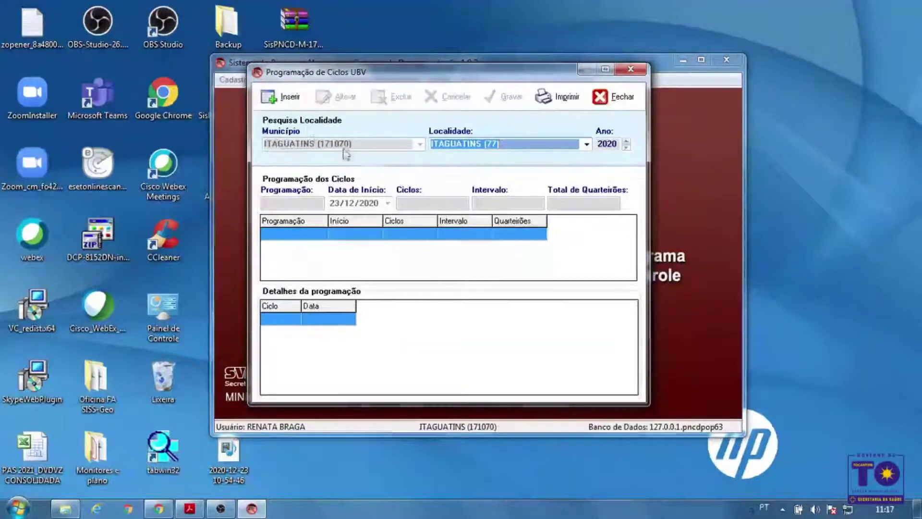
pyautogui.click(297, 100)
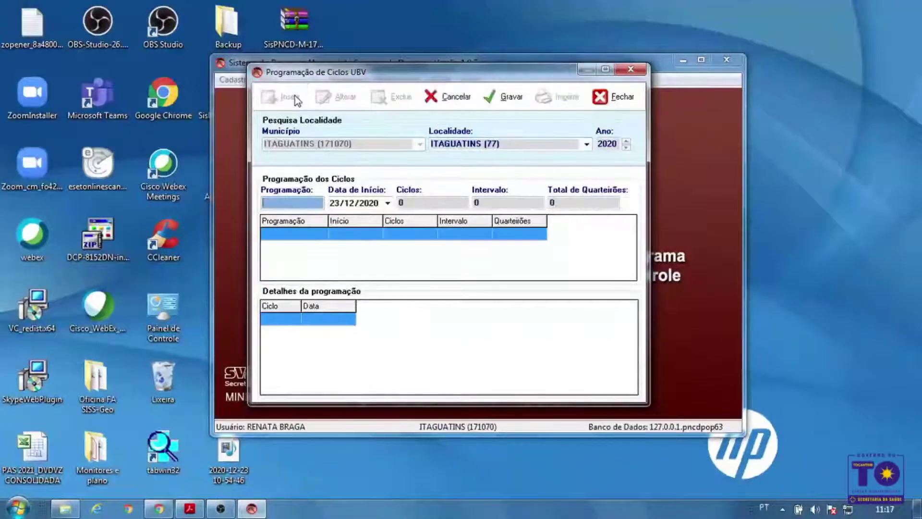
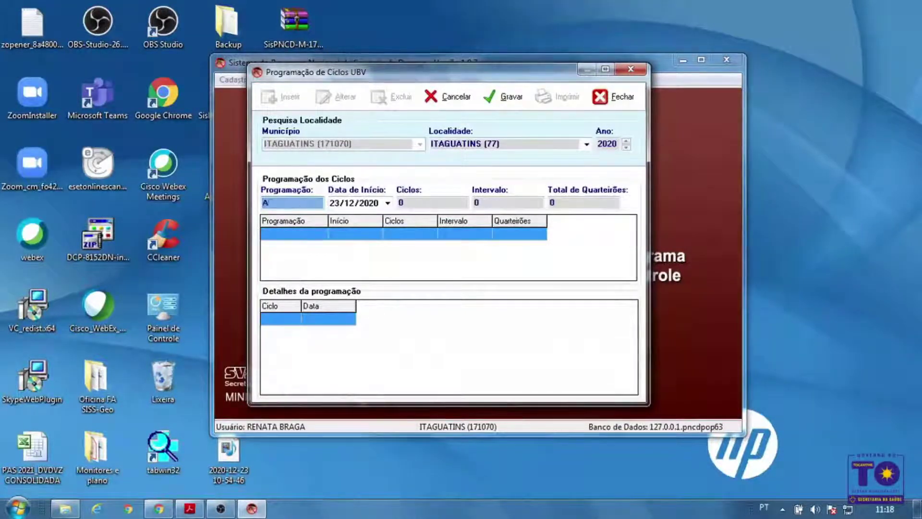
# Save programme AÇÃO 01 with 5 cycles, 5-day interval and 50 blocks, then close the window
pyautogui.write('AÇÃO 01')
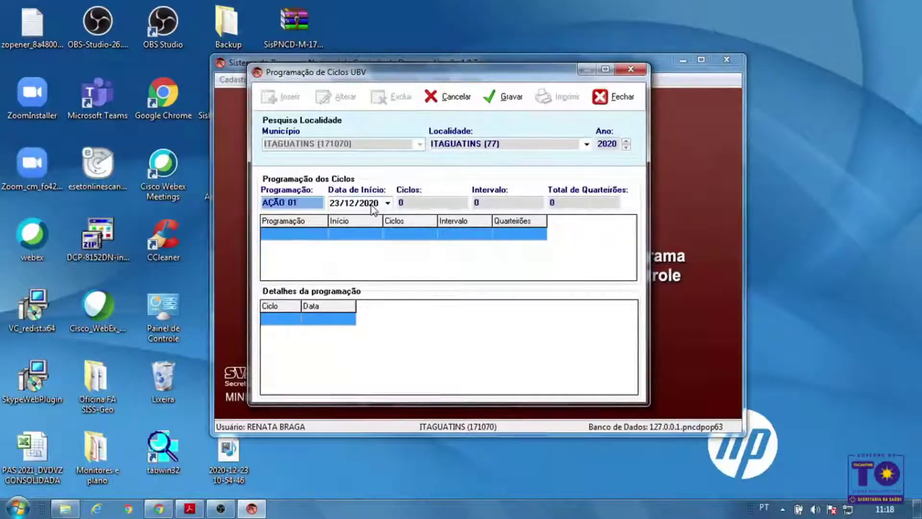
pyautogui.click(408, 199)
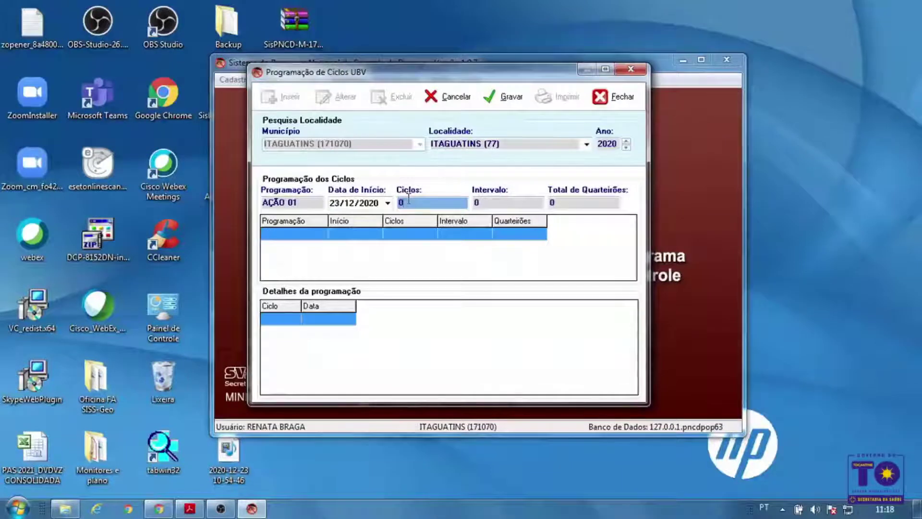
pyautogui.write('05')
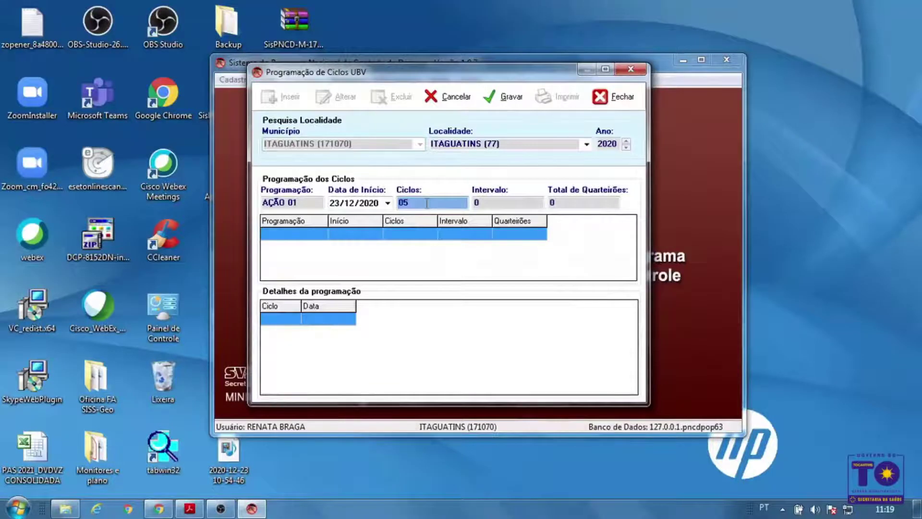
pyautogui.doubleClick(426, 203)
pyautogui.write('5')
pyautogui.press('Tab')
pyautogui.write('5')
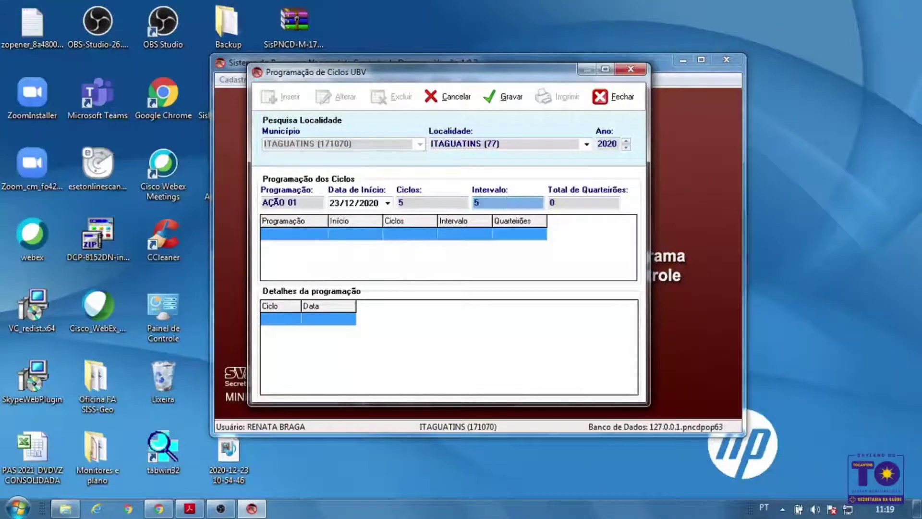
pyautogui.press('Tab')
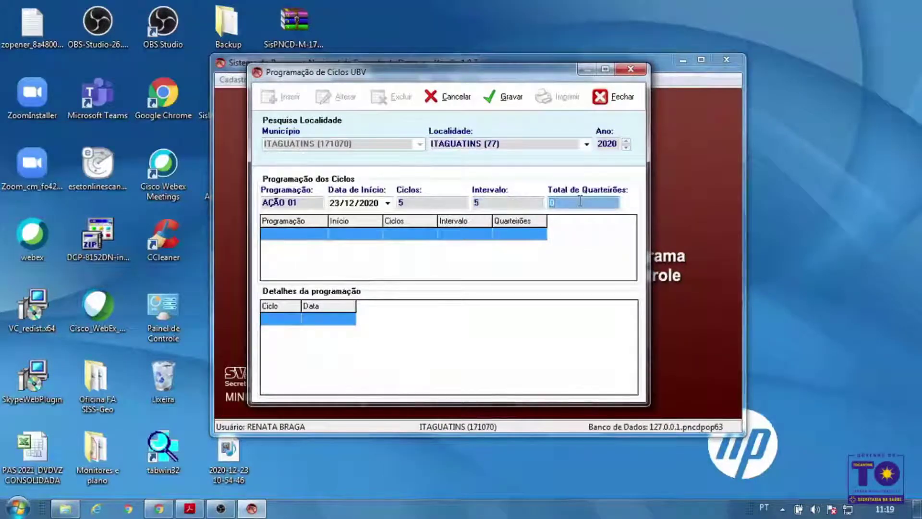
pyautogui.write('50')
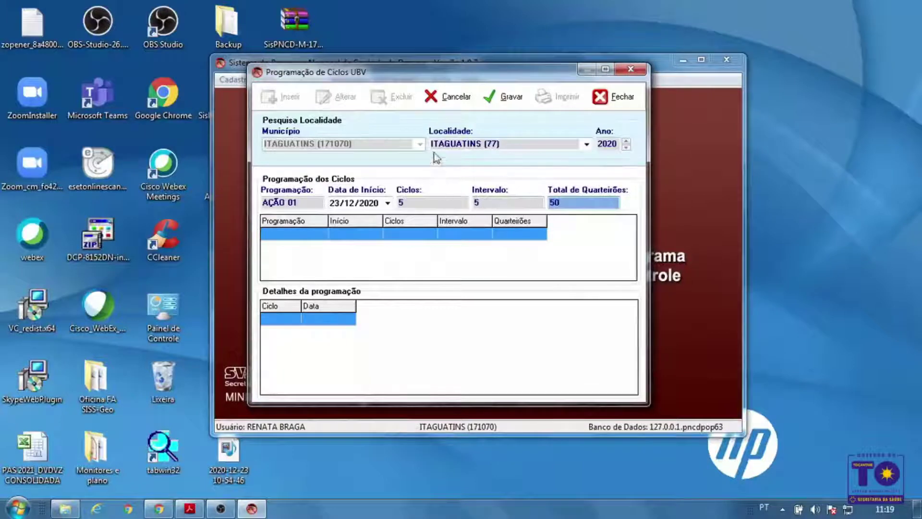
pyautogui.click(509, 98)
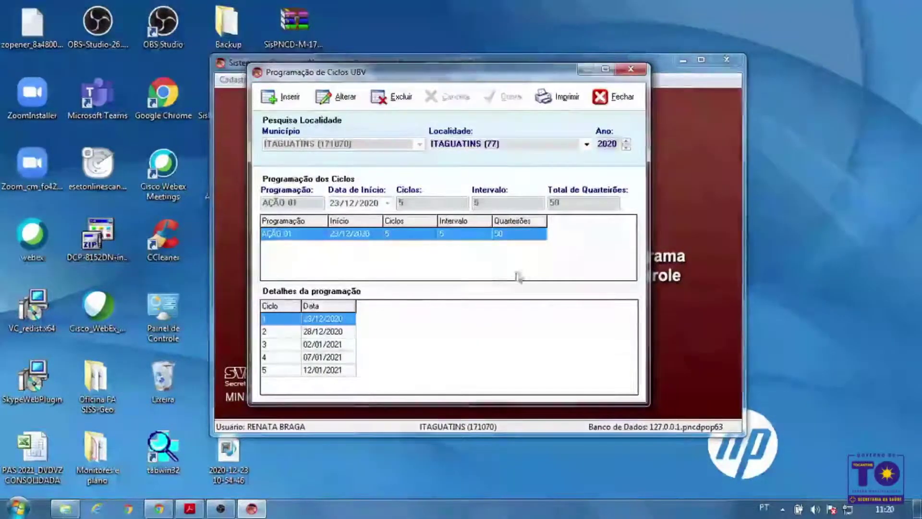
pyautogui.click(608, 96)
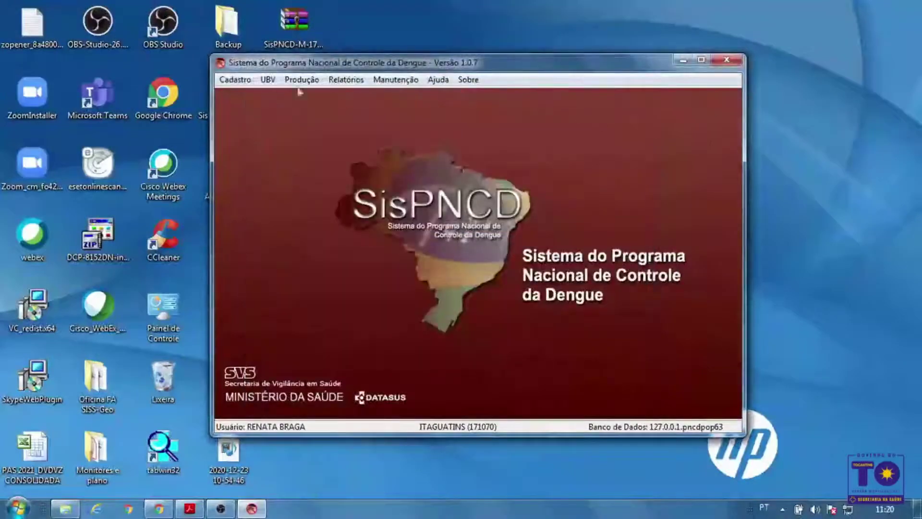
# Reopen UBV Programação de Ciclos, pick GOIANIA (73) via a % search and insert a new programme
pyautogui.click(269, 80)
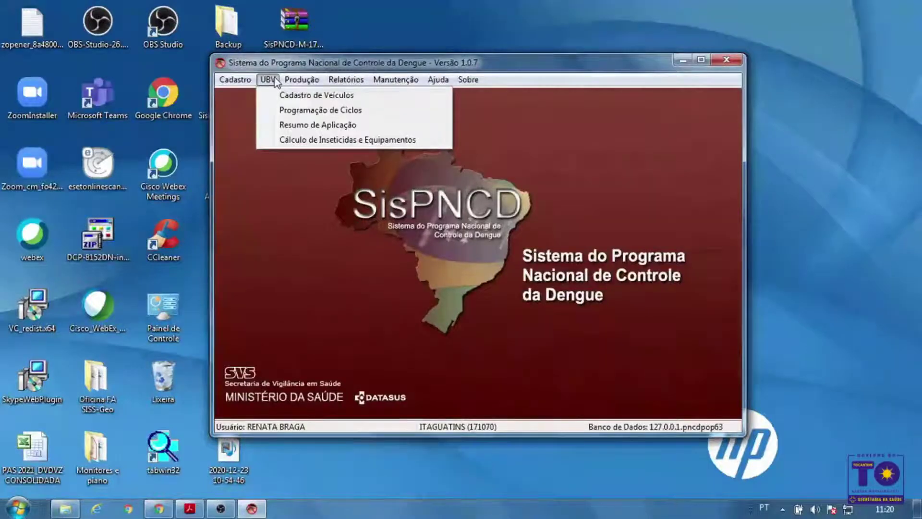
pyautogui.moveTo(286, 81)
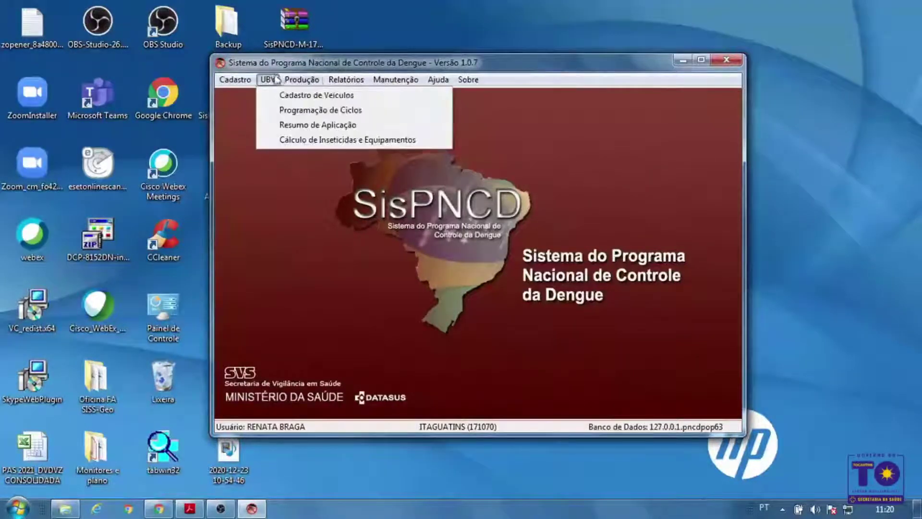
pyautogui.click(284, 111)
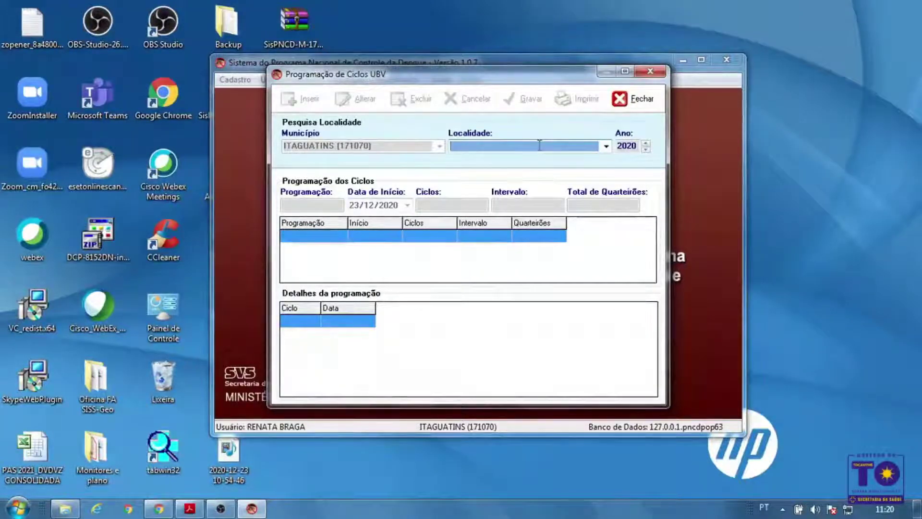
pyautogui.write('%')
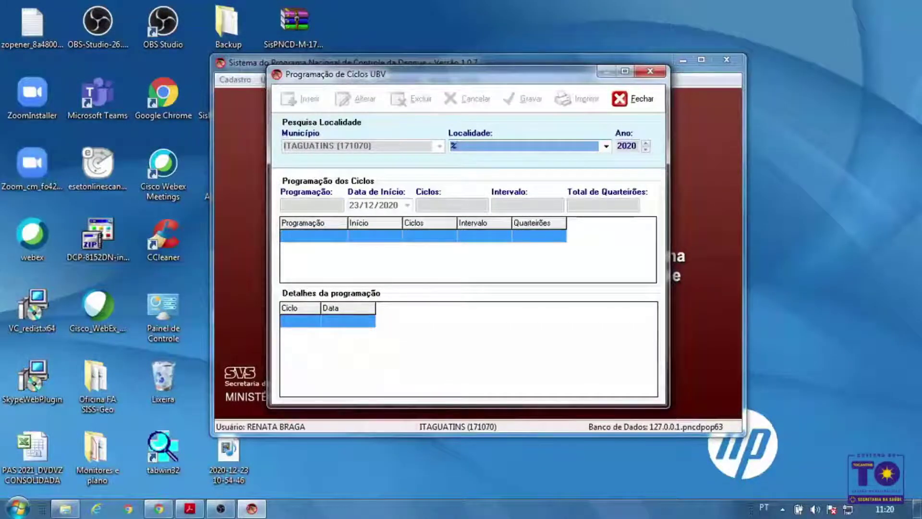
pyautogui.press('Return')
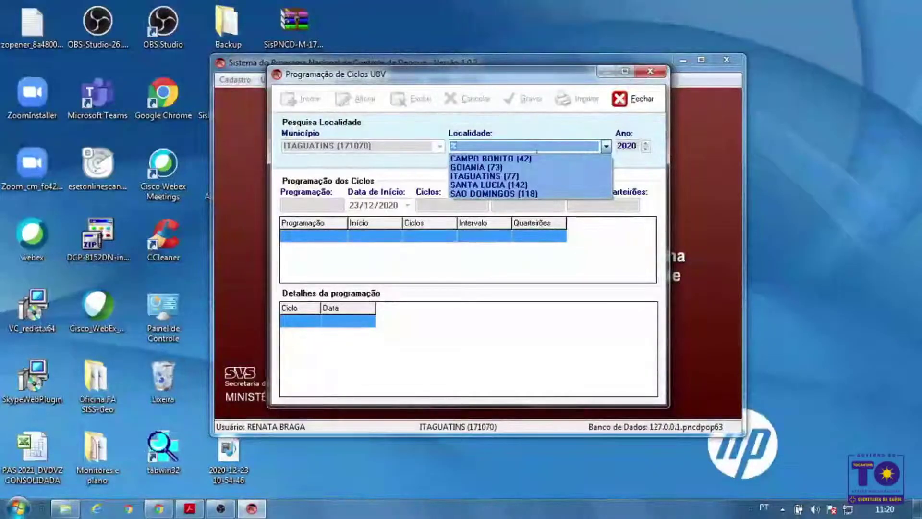
pyautogui.click(531, 167)
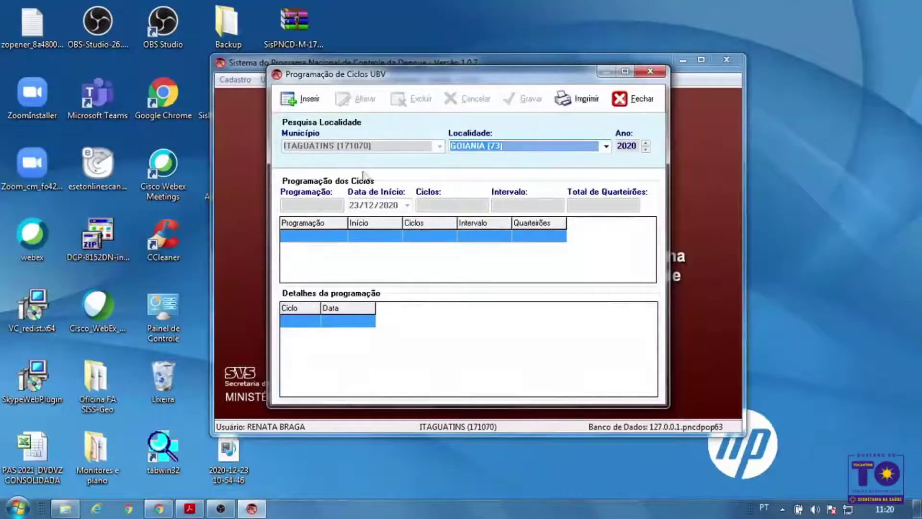
pyautogui.click(319, 101)
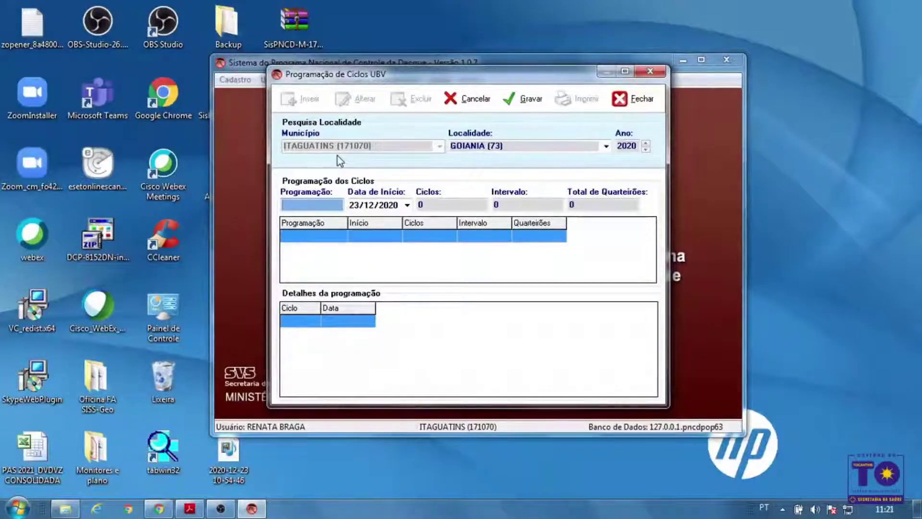
# Enter programme BLOQ 01 for Goiania with 1 cycle, interval 1 and 9 blocks, and save
pyautogui.write('BLOQ 01')
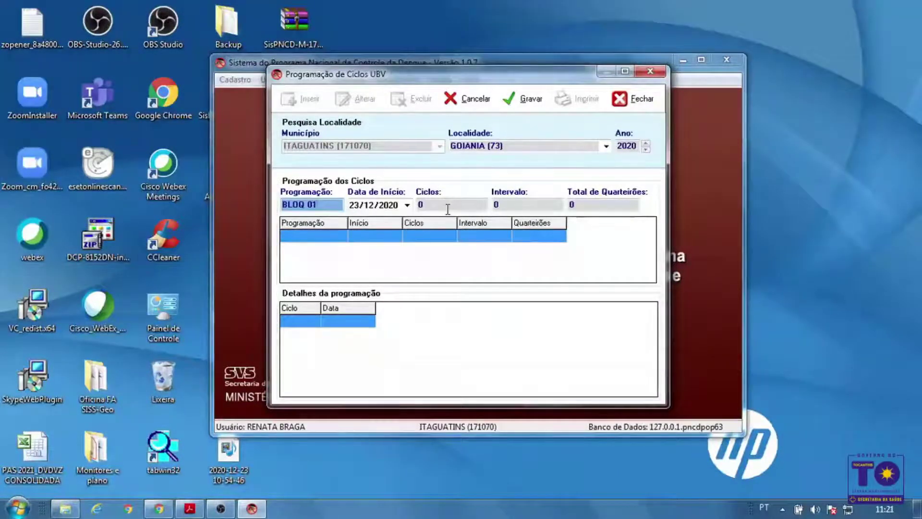
pyautogui.click(447, 208)
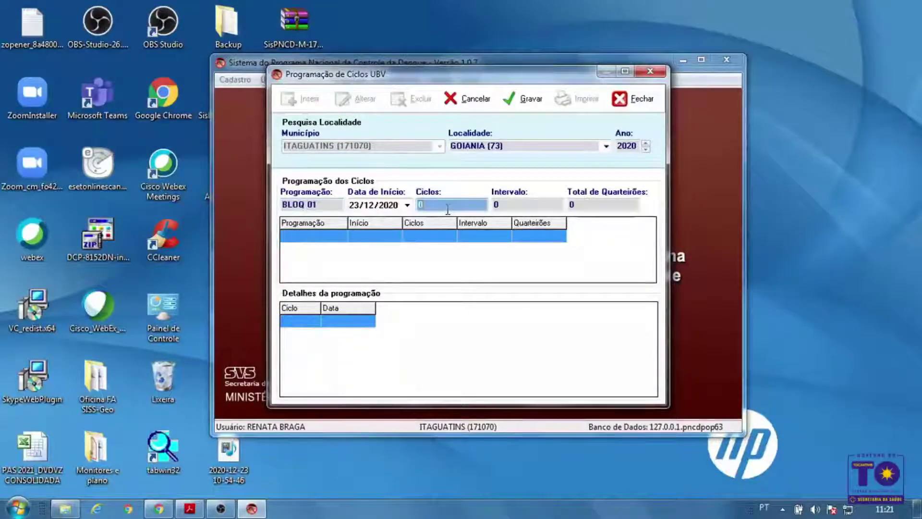
pyautogui.write('1')
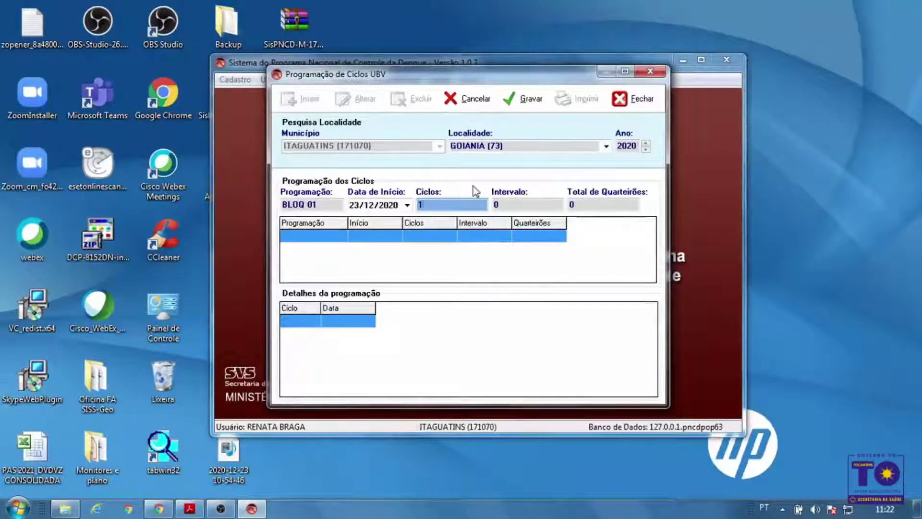
pyautogui.press('Tab')
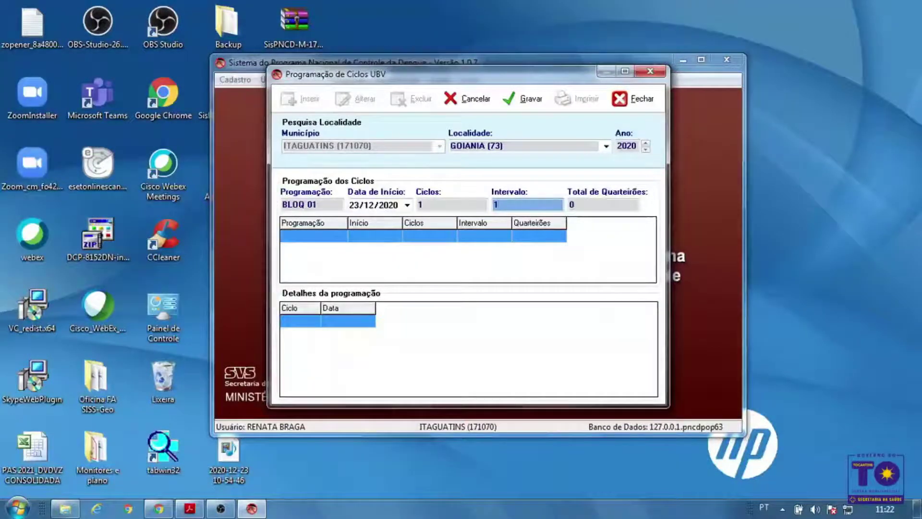
pyautogui.write('1')
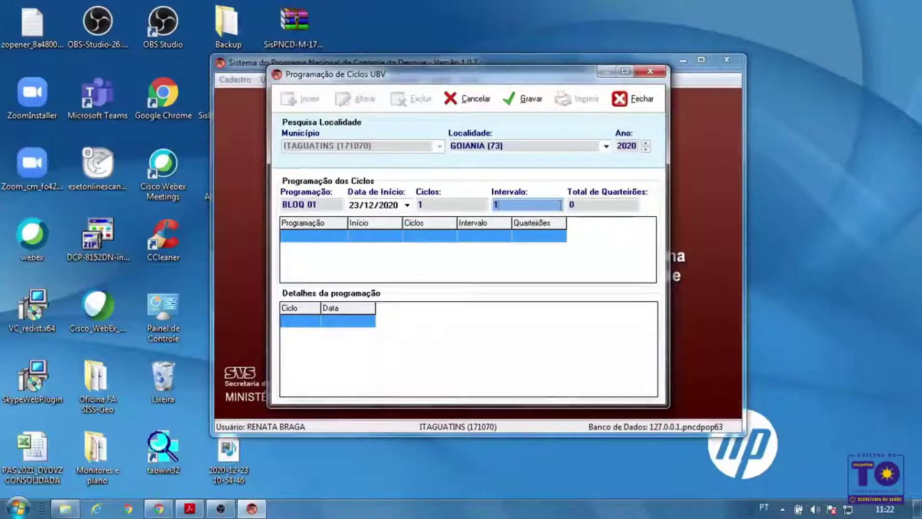
pyautogui.click(623, 206)
pyautogui.write('9')
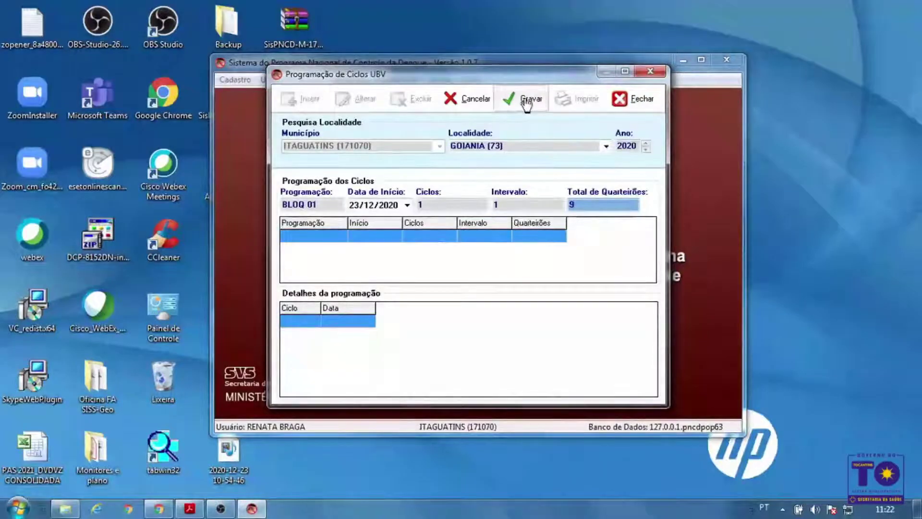
pyautogui.click(527, 100)
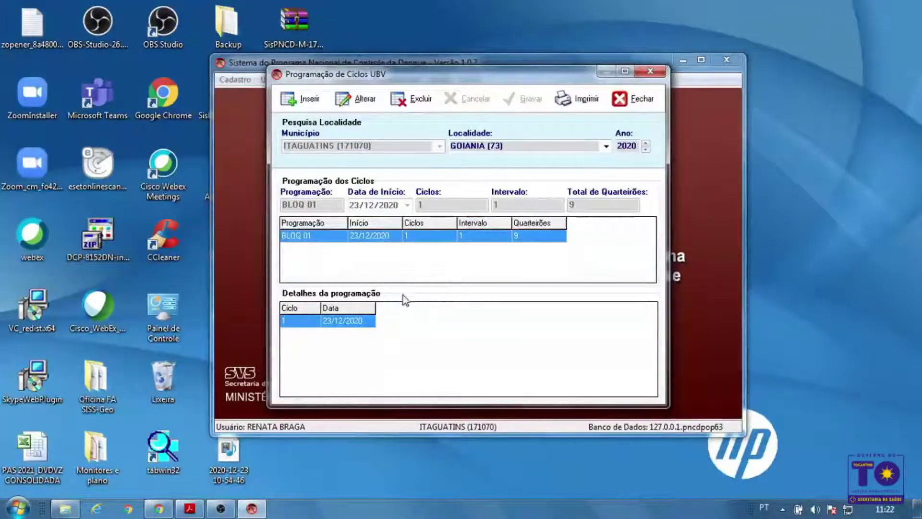
# Close cycle programming, open UBV Resumo de Aplicação maximized and insert a new summary entry
pyautogui.click(629, 98)
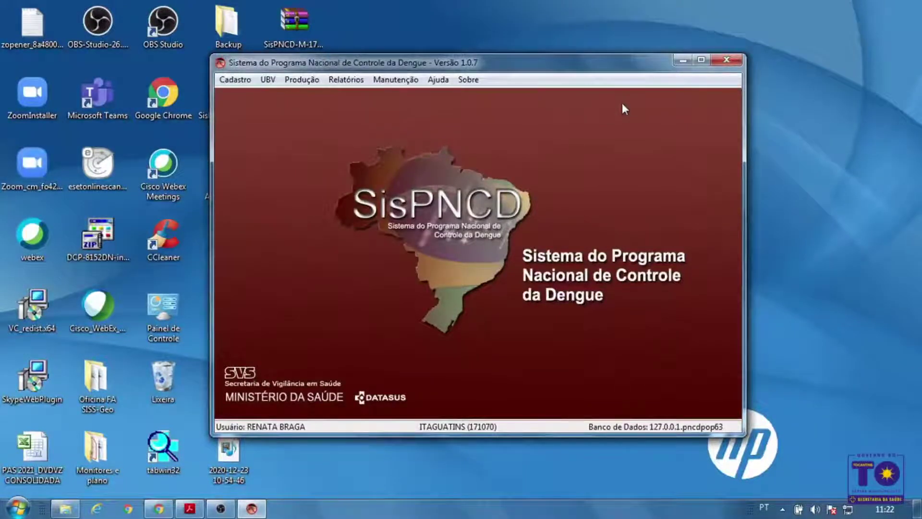
pyautogui.click(267, 80)
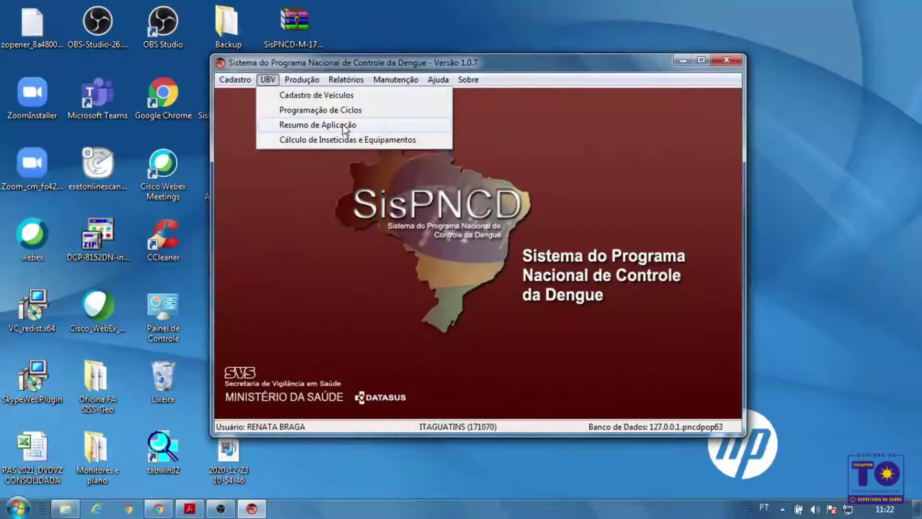
pyautogui.click(343, 126)
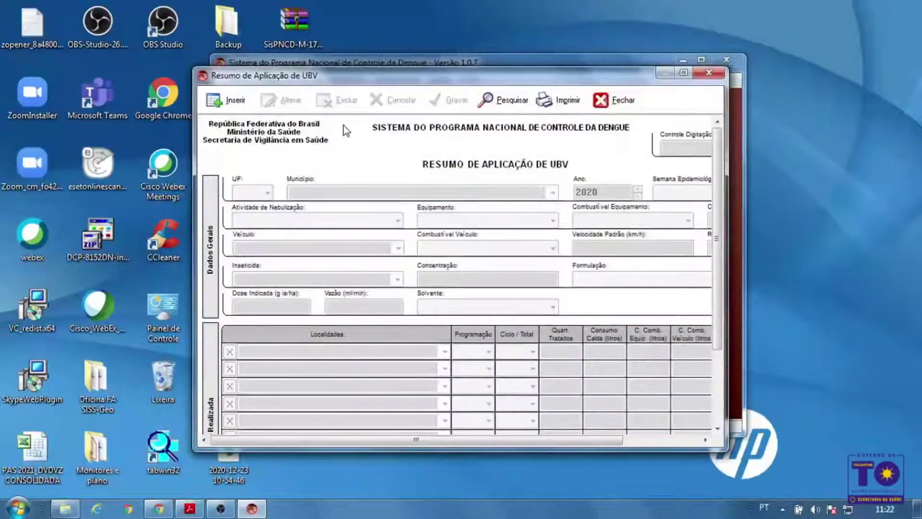
pyautogui.click(684, 73)
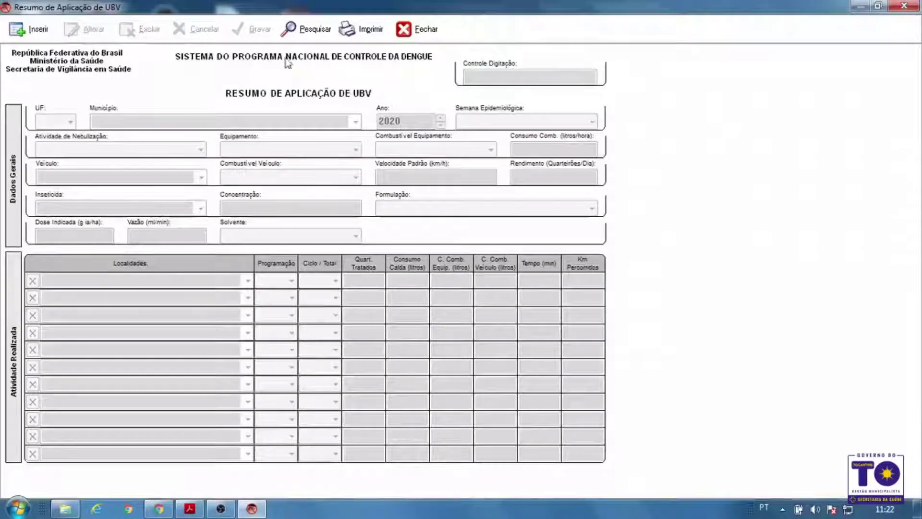
pyautogui.click(21, 29)
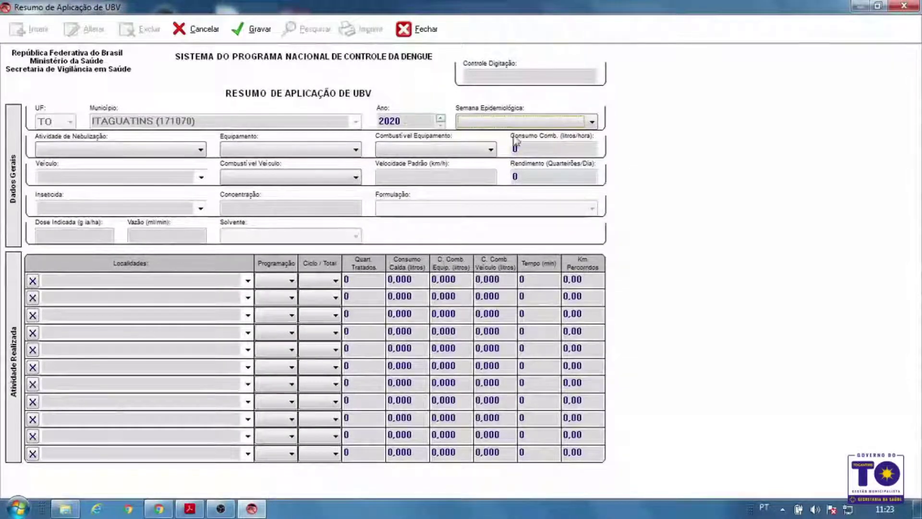
# Choose week 52 - 20/12/2020, activity 1 - Surto/Epidemia and equipment 1 - Pesado
pyautogui.click(558, 121)
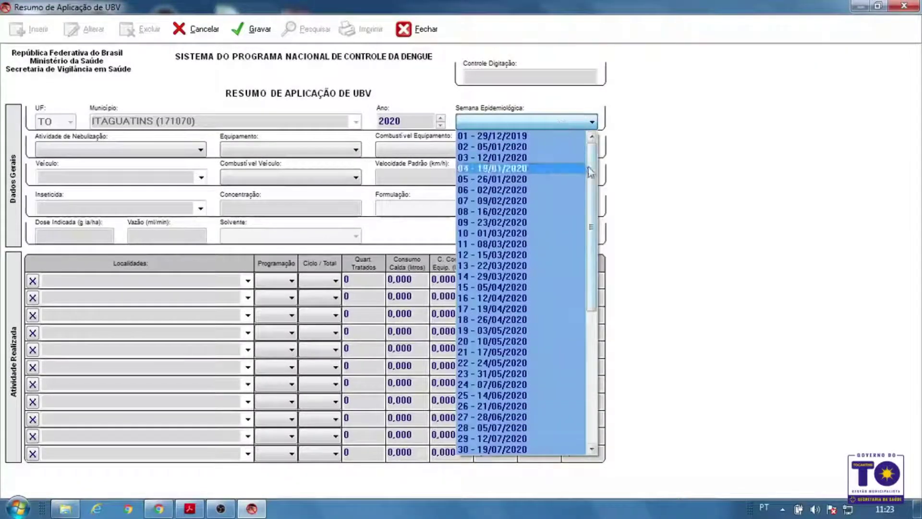
pyautogui.scroll(-8, 583, 344)
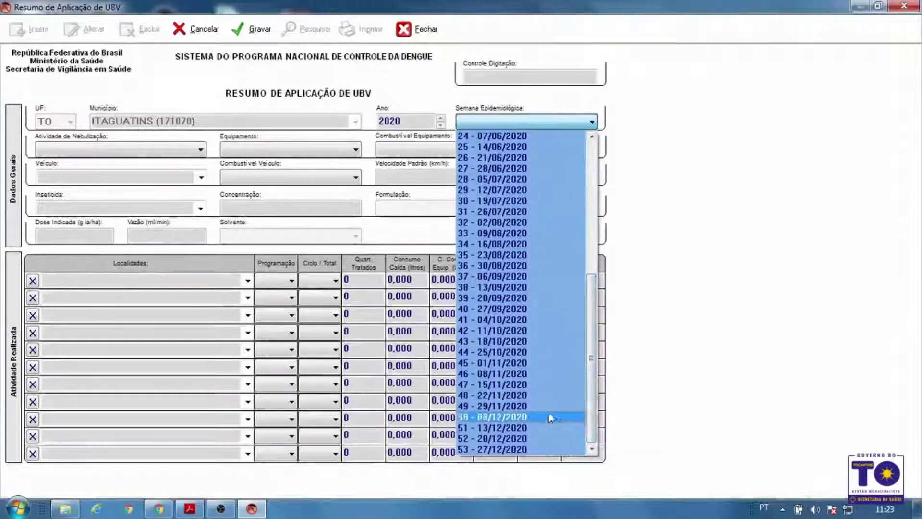
pyautogui.click(539, 439)
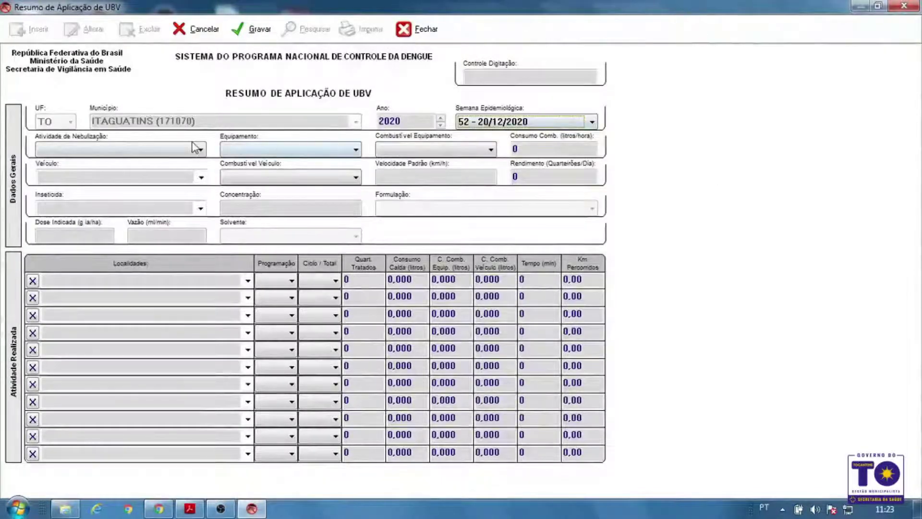
pyautogui.click(162, 147)
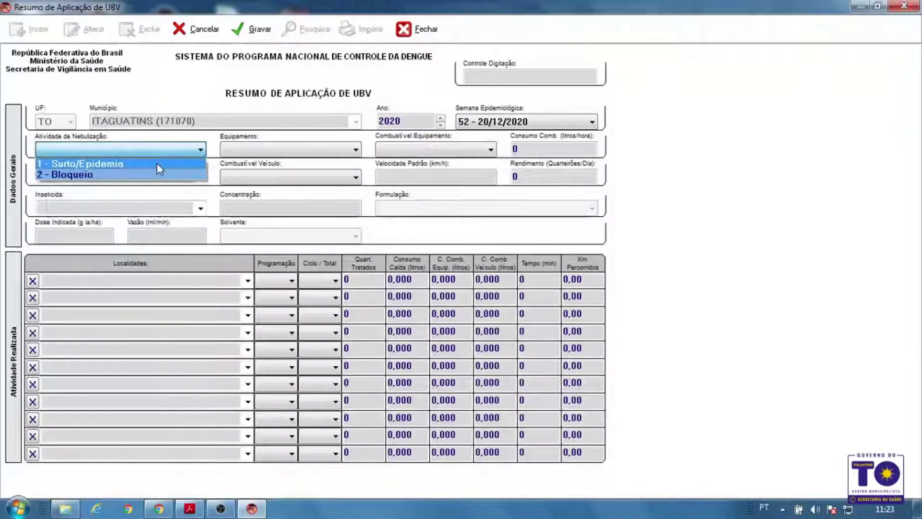
pyautogui.click(156, 162)
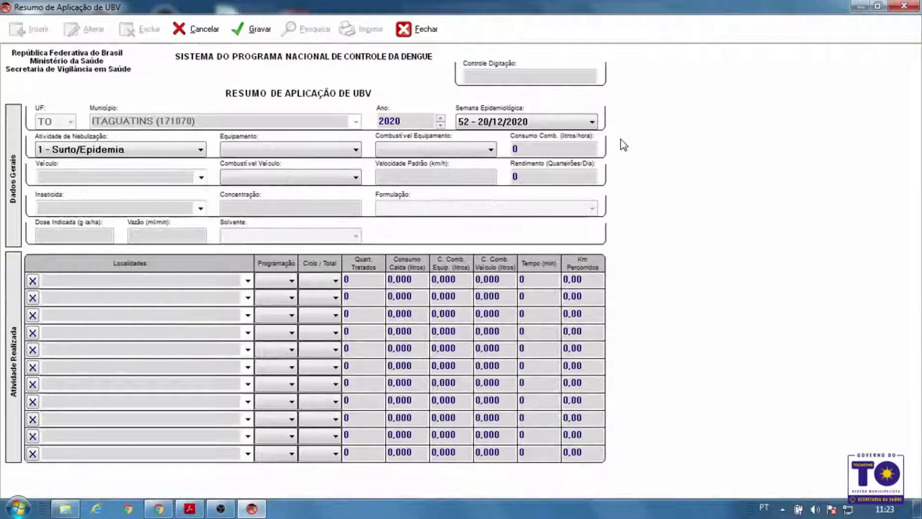
pyautogui.click(315, 147)
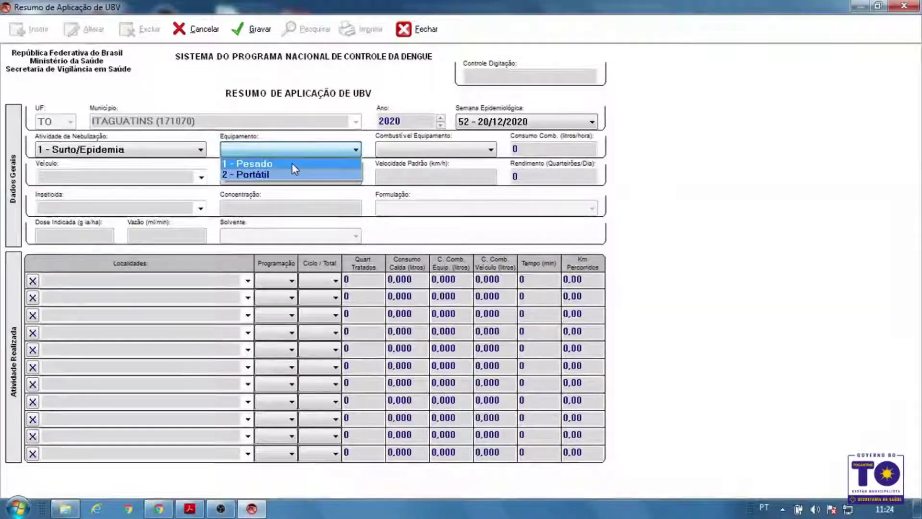
pyautogui.click(292, 166)
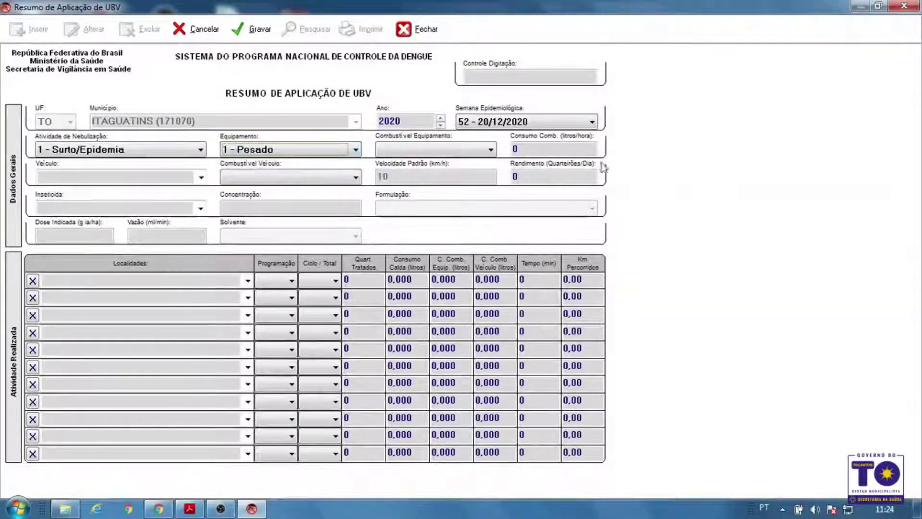
# Set Diesel fuel with 10 l/h consumption and select the F250 as the vehicle
pyautogui.click(430, 149)
pyautogui.click(431, 173)
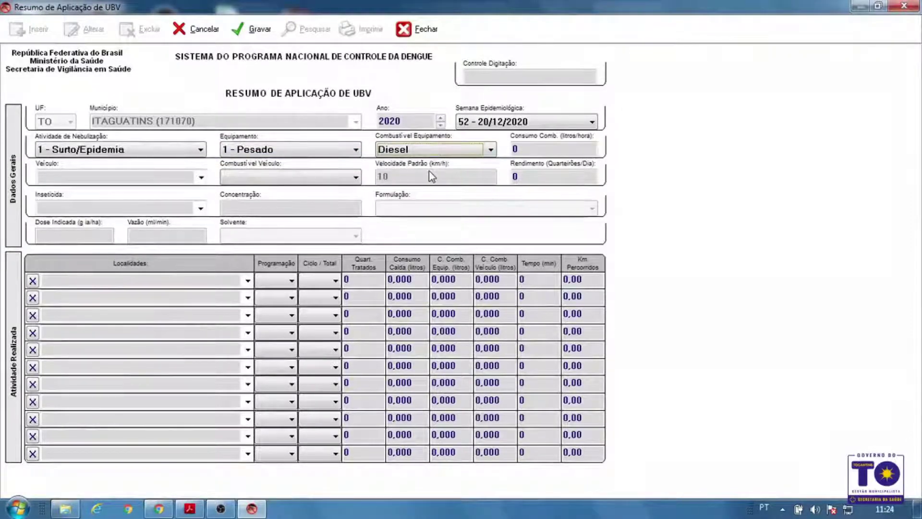
pyautogui.click(524, 149)
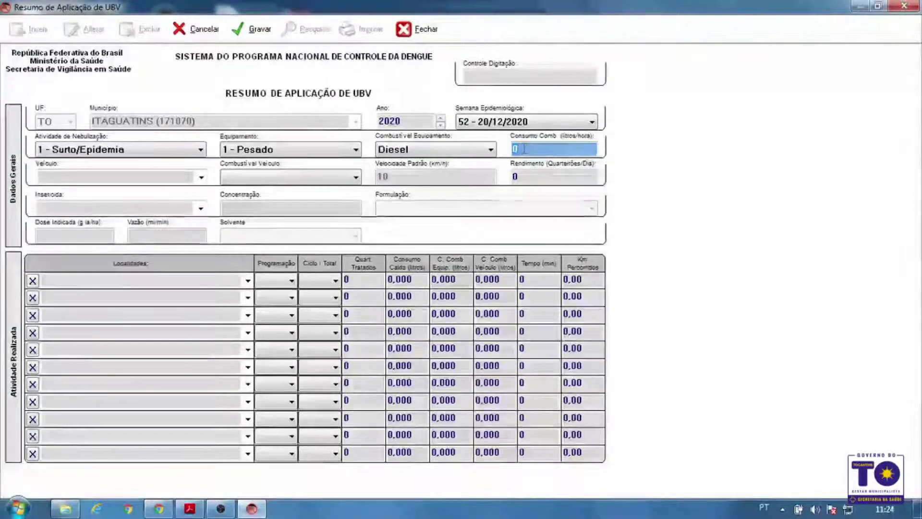
pyautogui.write('10')
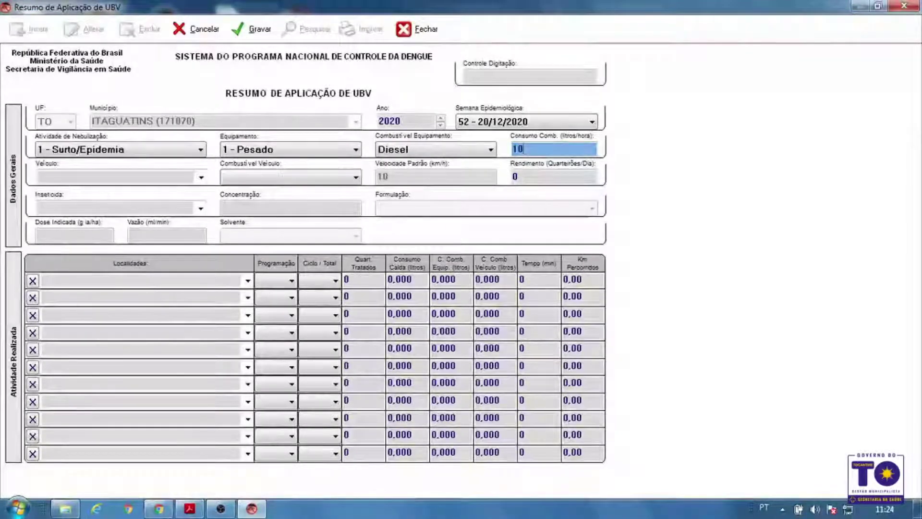
pyautogui.press('Tab')
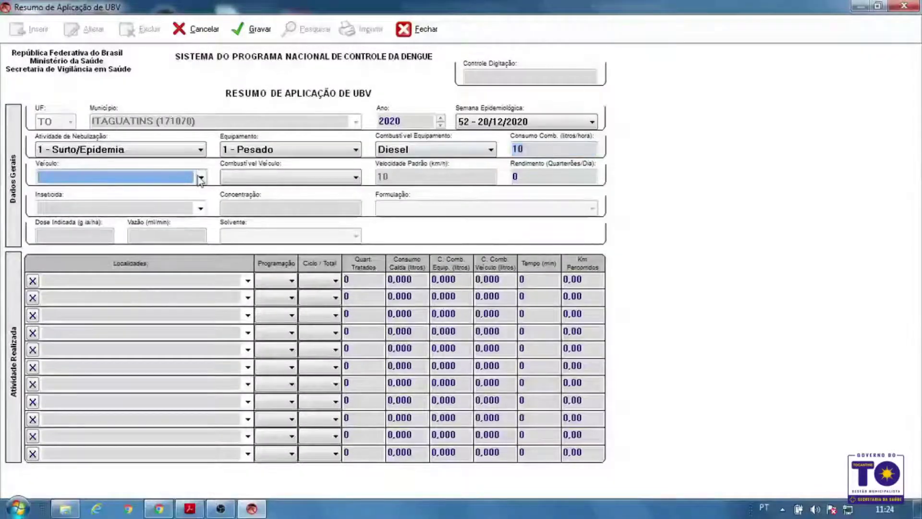
pyautogui.click(185, 178)
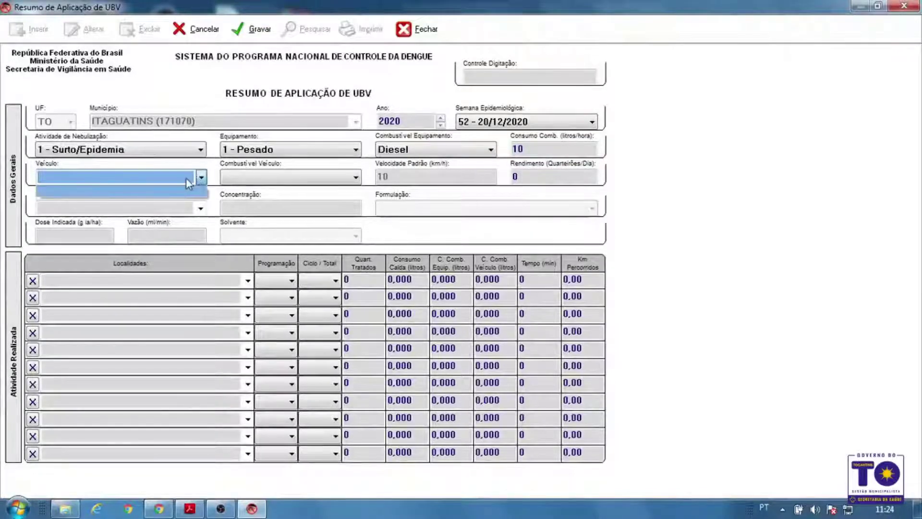
pyautogui.write('J')
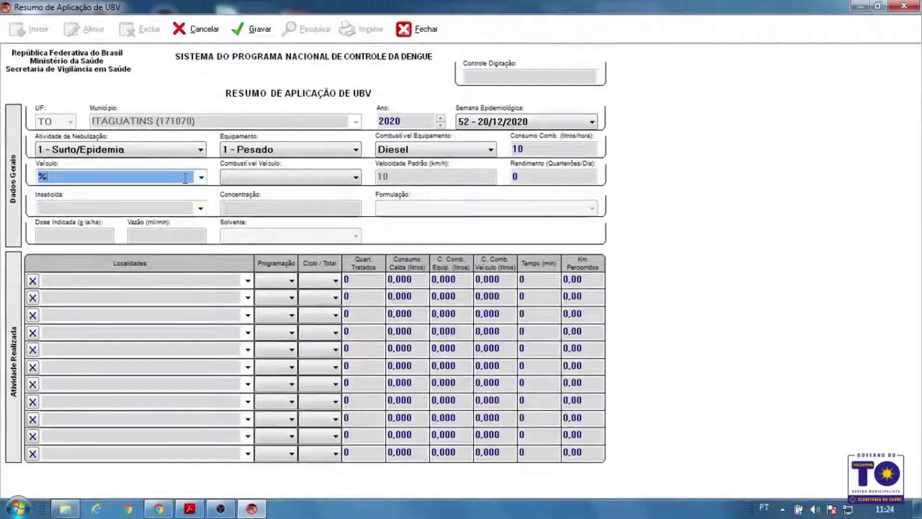
pyautogui.press('Tab')
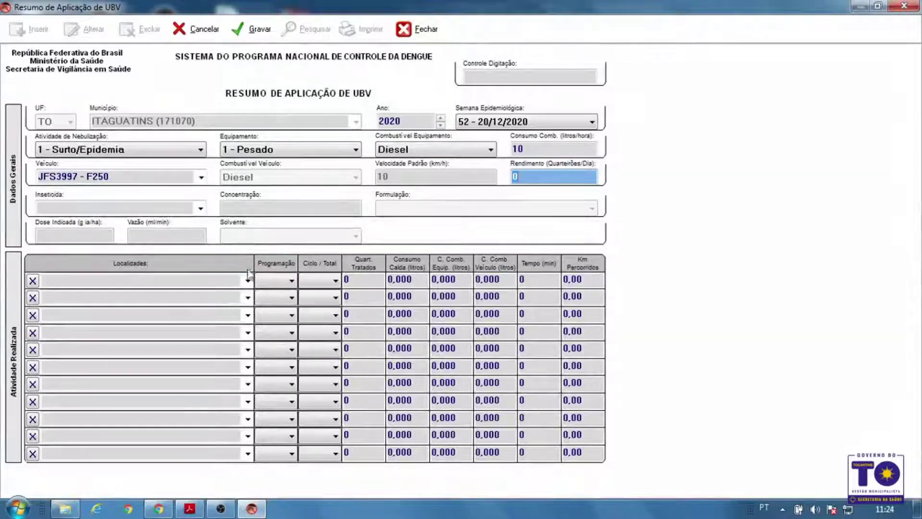
pyautogui.press('Tab')
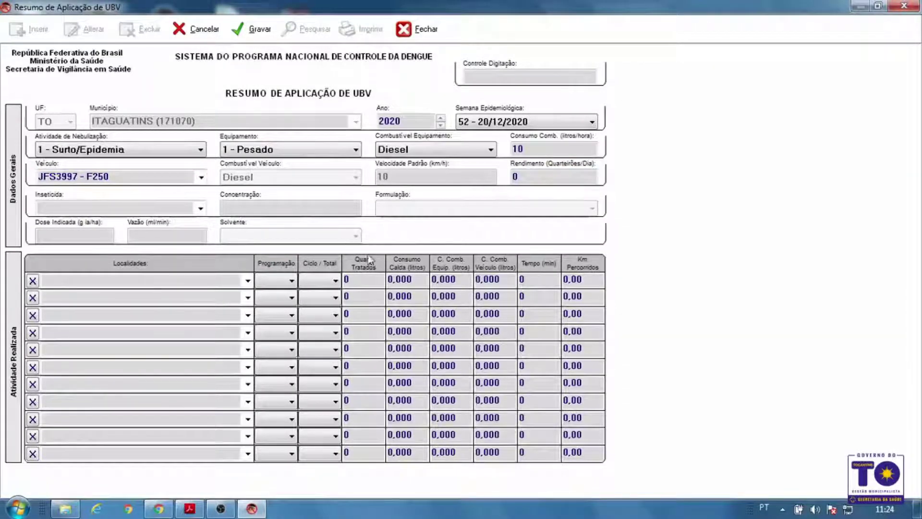
# Choose CIELO-ULV as the insecticide via a % search, leaving the empty Solvente list blank
pyautogui.click(183, 213)
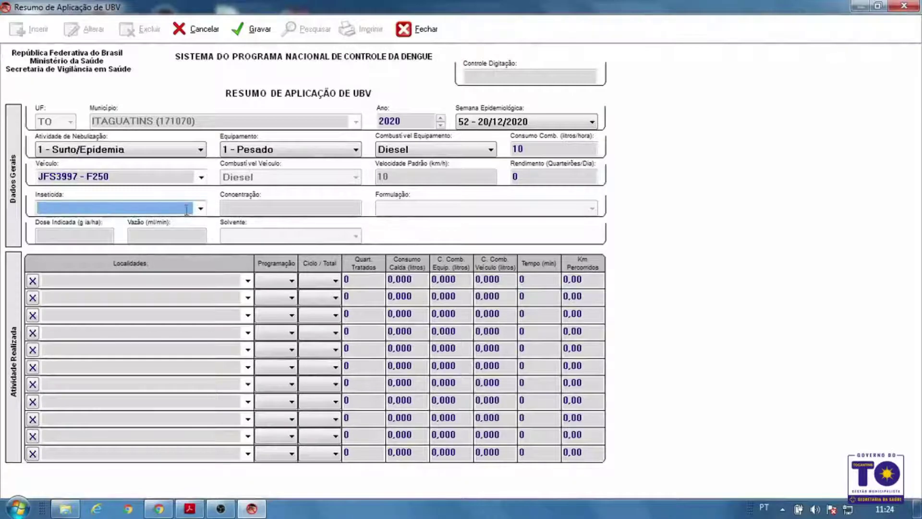
pyautogui.write('%')
pyautogui.press('Return')
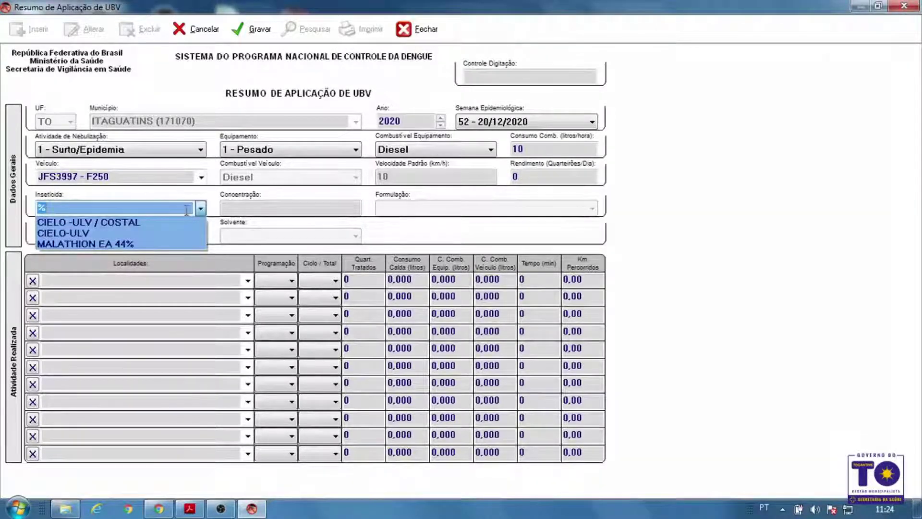
pyautogui.click(153, 234)
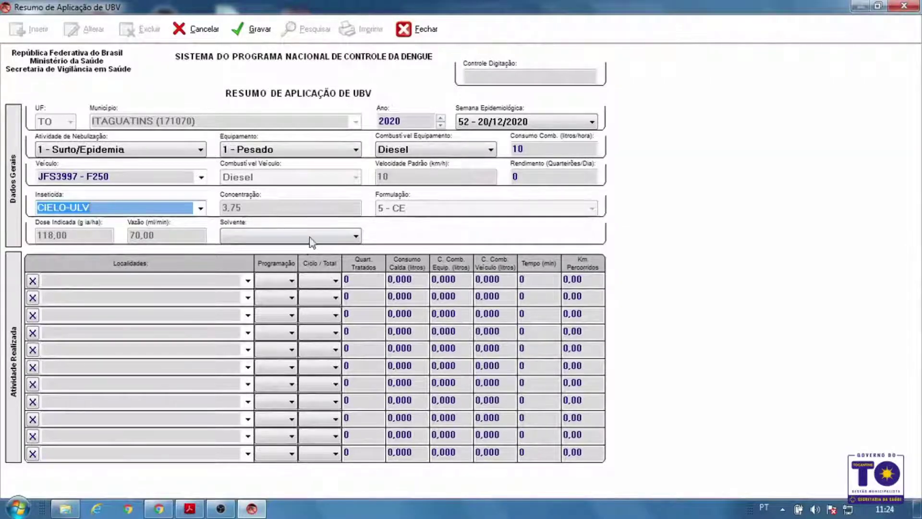
pyautogui.click(310, 238)
pyautogui.click(309, 238)
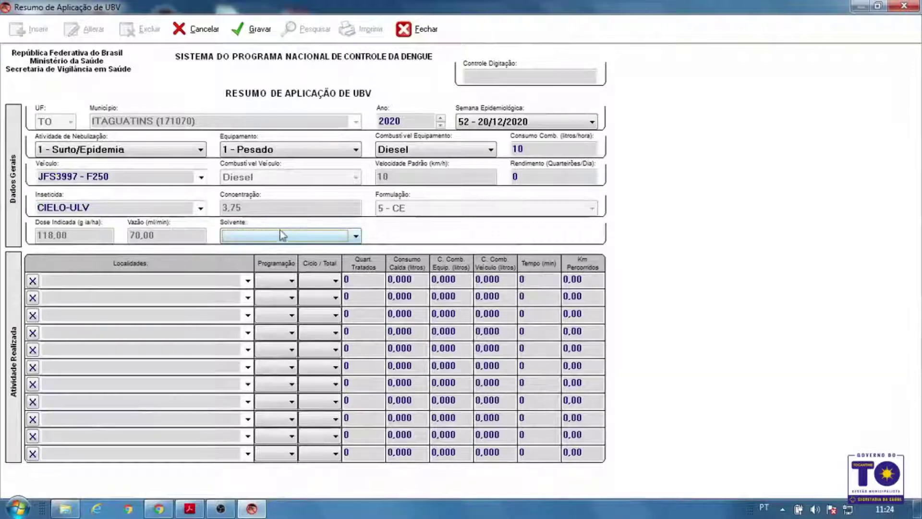
pyautogui.click(288, 244)
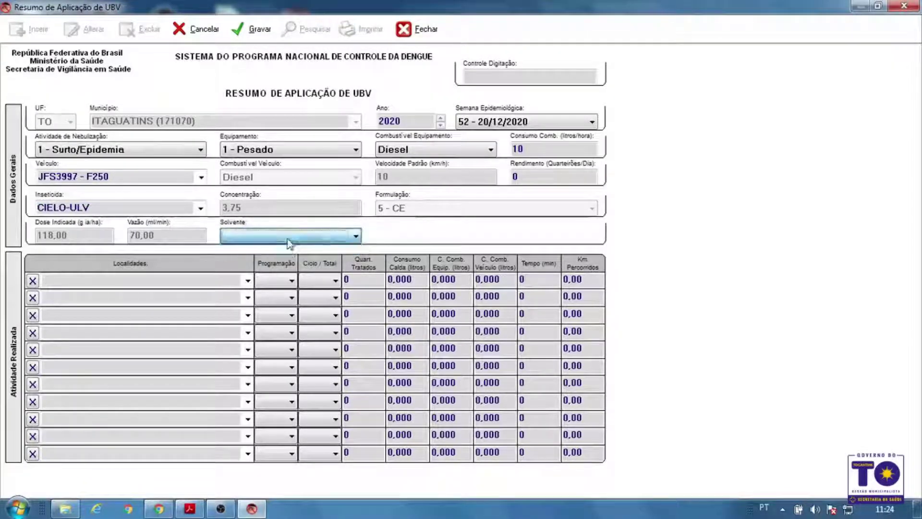
pyautogui.click(289, 238)
pyautogui.click(290, 239)
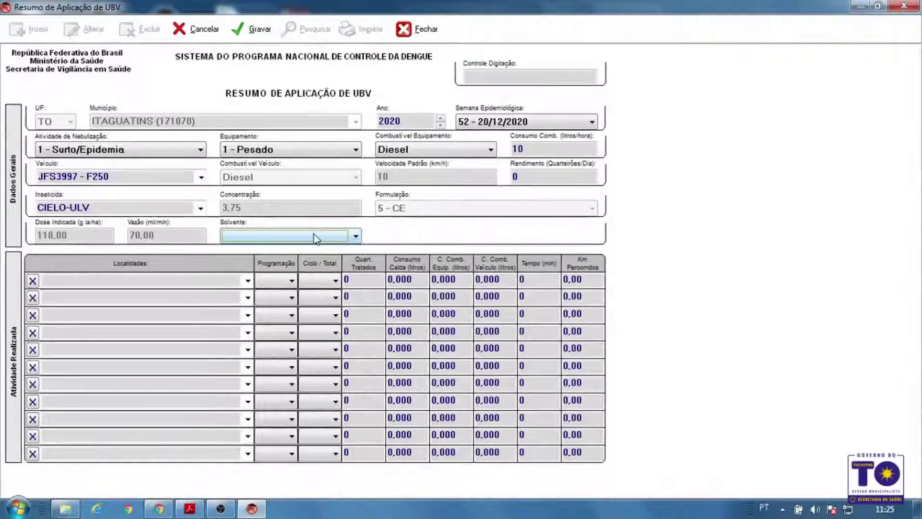
pyautogui.click(189, 281)
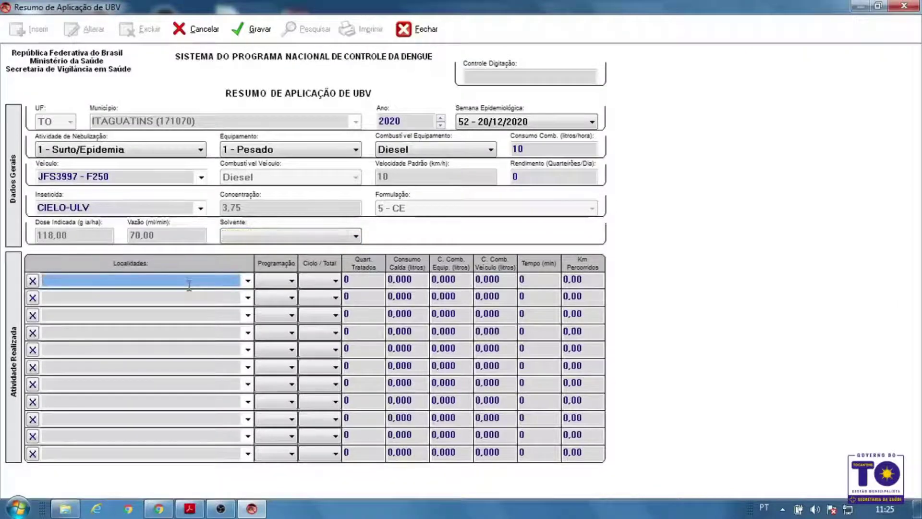
# Fill row 1 with ITAGUATINS (77), programme AÇÃO 01, cycle 1/5, and save the summary
pyautogui.write('%')
pyautogui.press('Down')
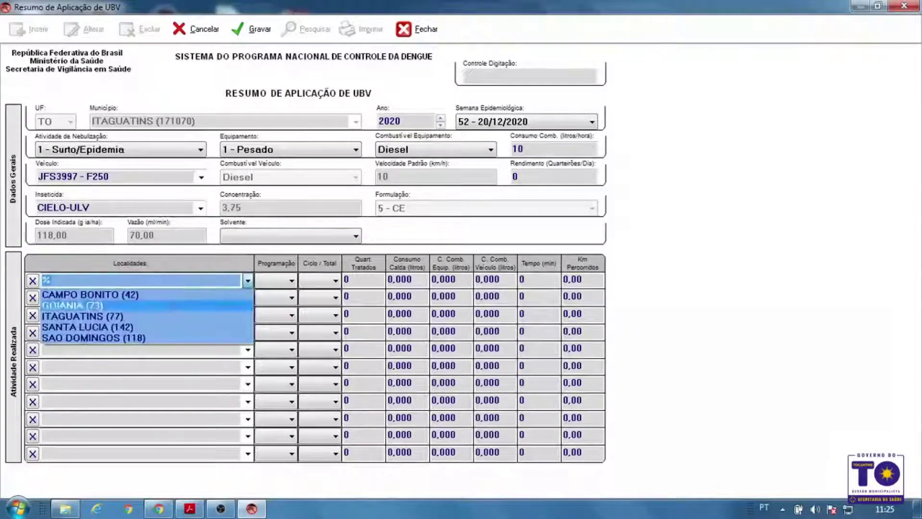
pyautogui.click(169, 315)
pyautogui.click(276, 281)
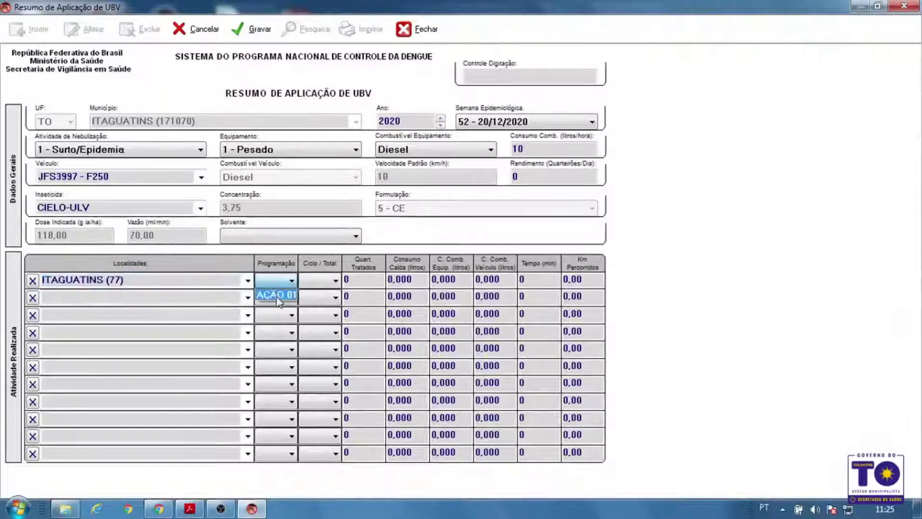
pyautogui.click(277, 295)
pyautogui.click(319, 281)
pyautogui.click(311, 296)
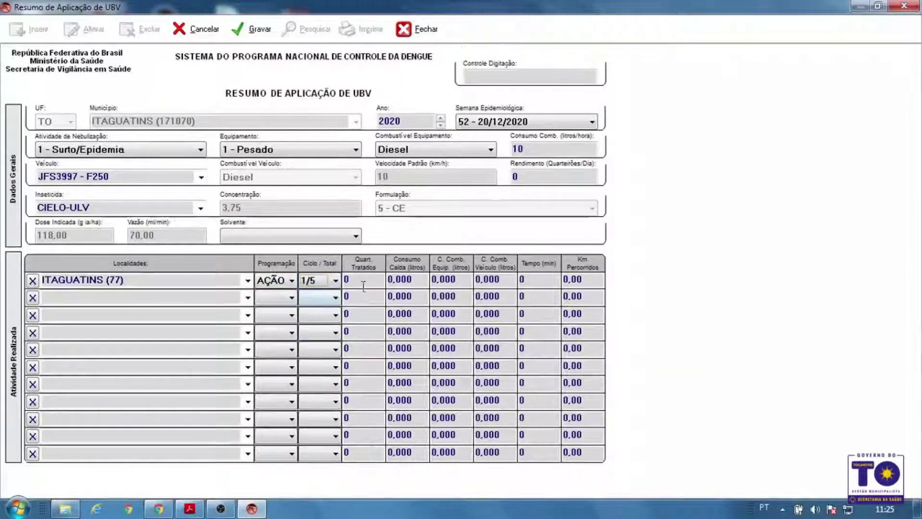
pyautogui.click(363, 285)
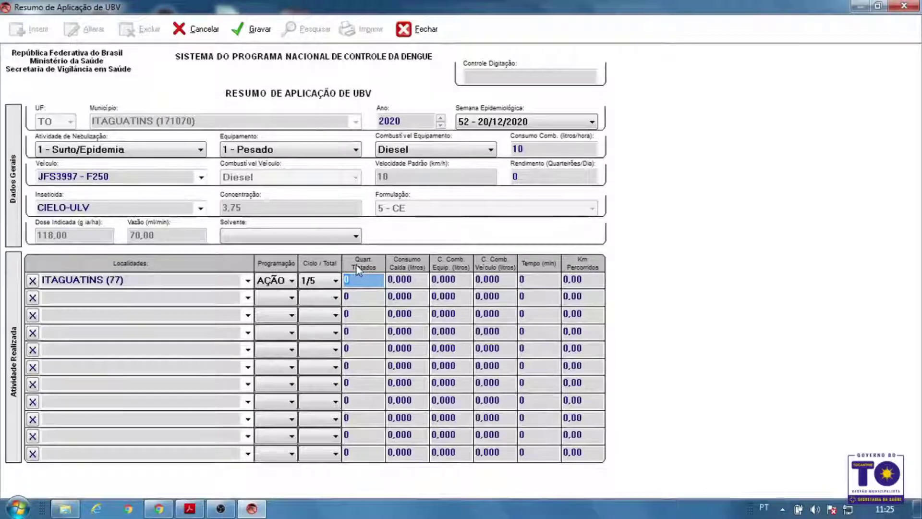
pyautogui.click(264, 30)
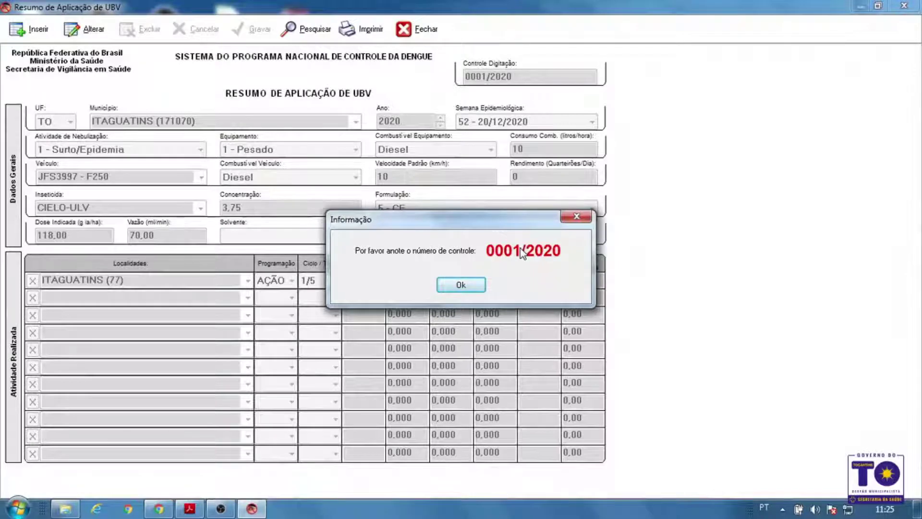
# Dismiss the control-number notice, cancel a record search, and close the summary form
pyautogui.click(465, 290)
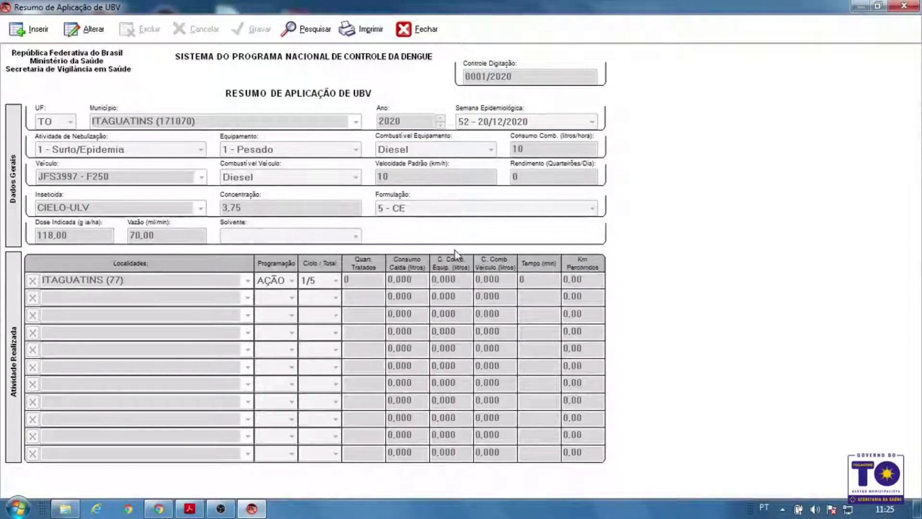
pyautogui.click(303, 33)
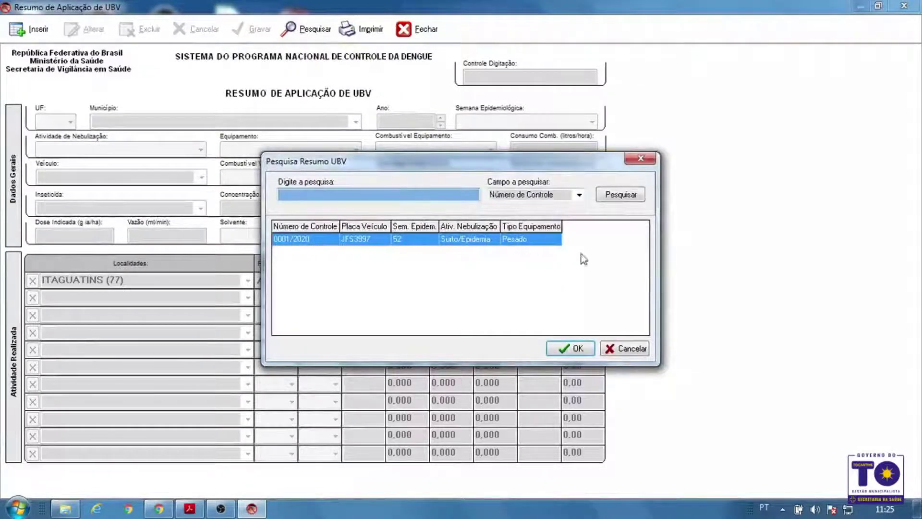
pyautogui.click(636, 349)
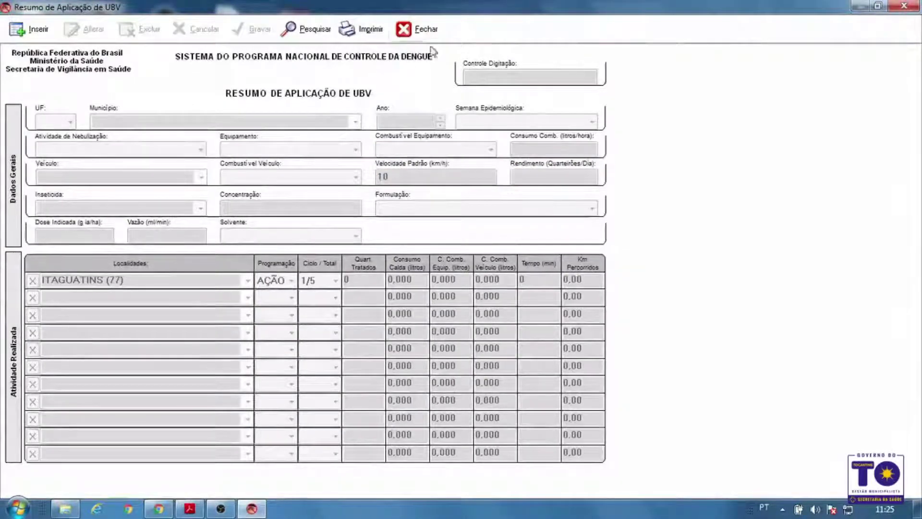
pyautogui.click(418, 28)
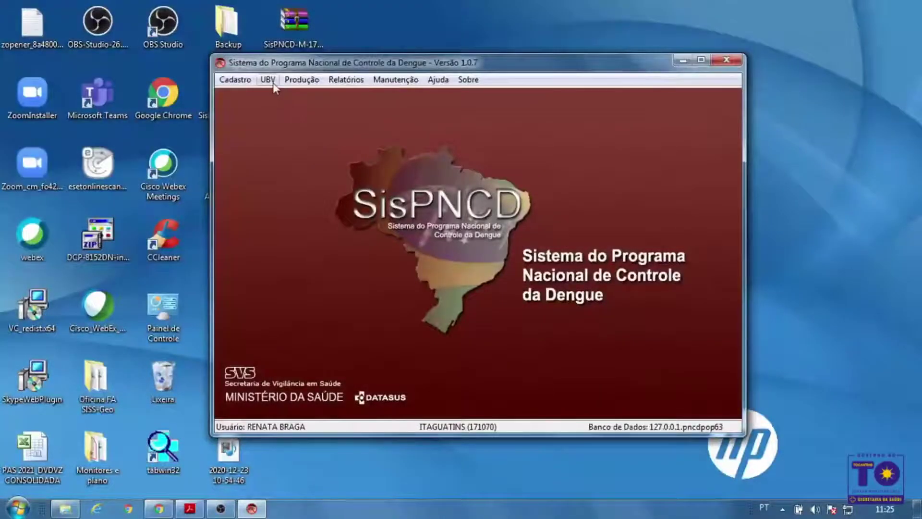
pyautogui.click(272, 82)
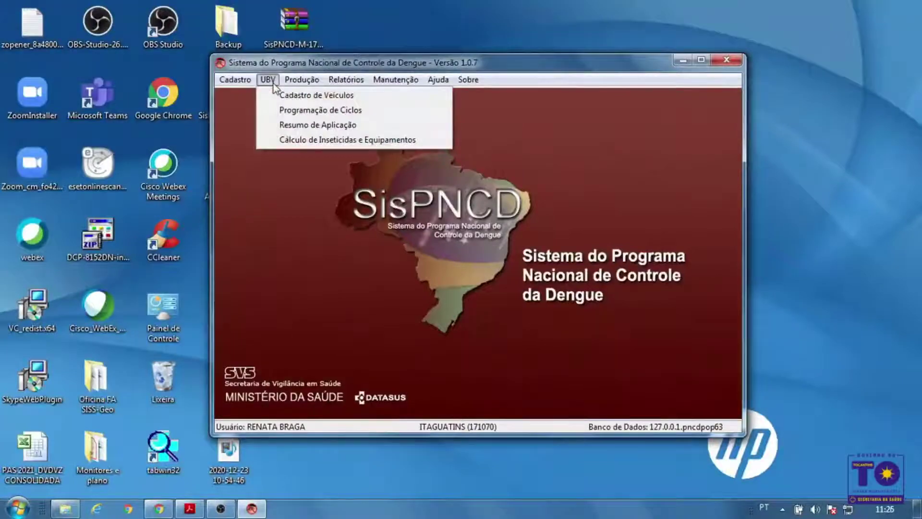
pyautogui.click(310, 125)
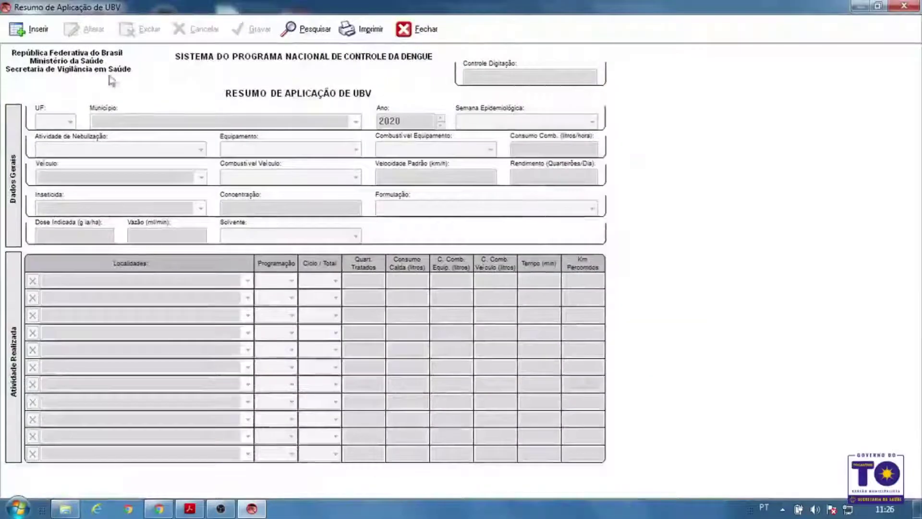
pyautogui.click(29, 28)
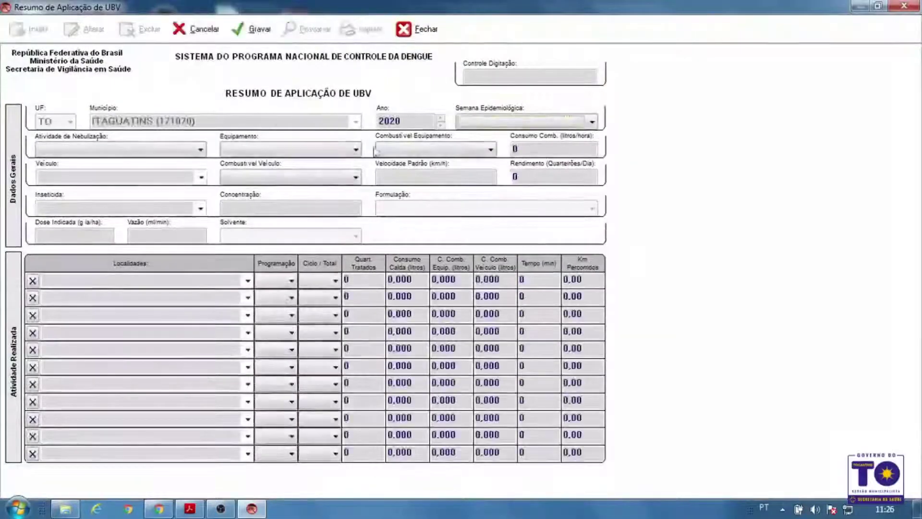
pyautogui.click(528, 121)
pyautogui.moveTo(596, 183); pyautogui.dragTo(595, 319)
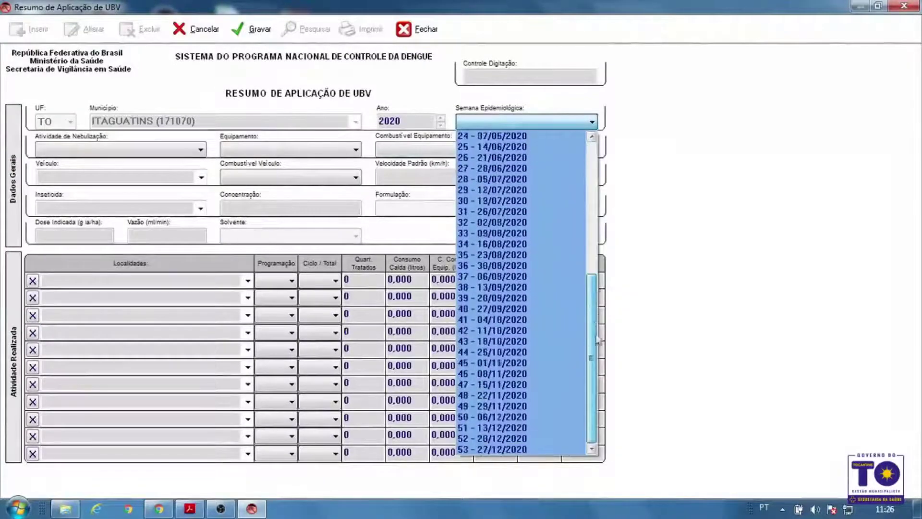
pyautogui.click(494, 426)
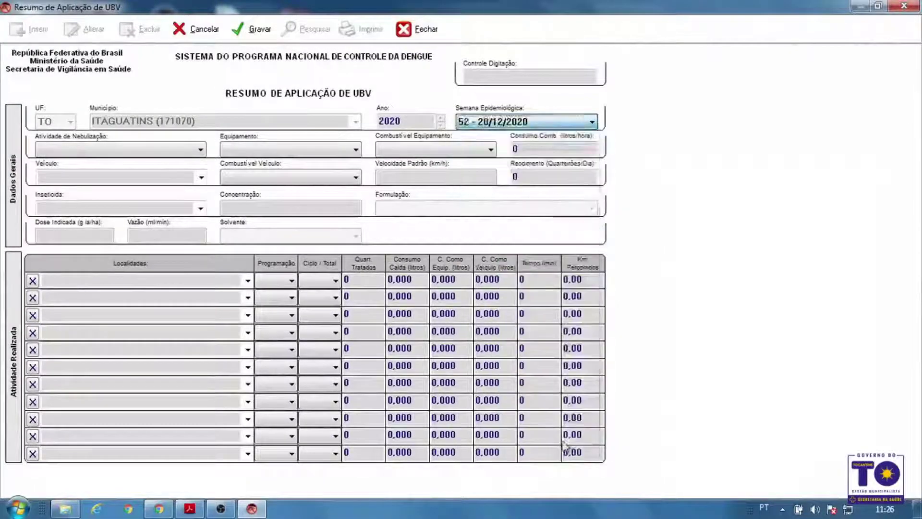
pyautogui.click(117, 148)
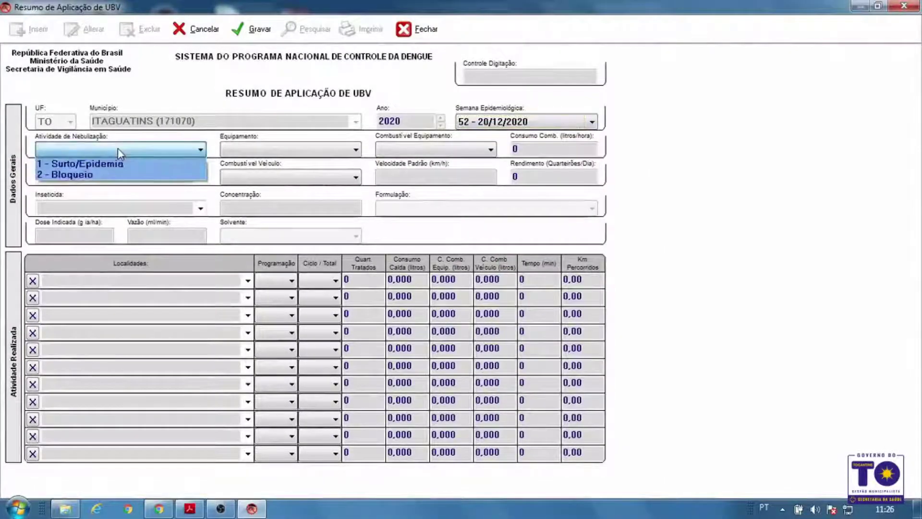
pyautogui.click(120, 176)
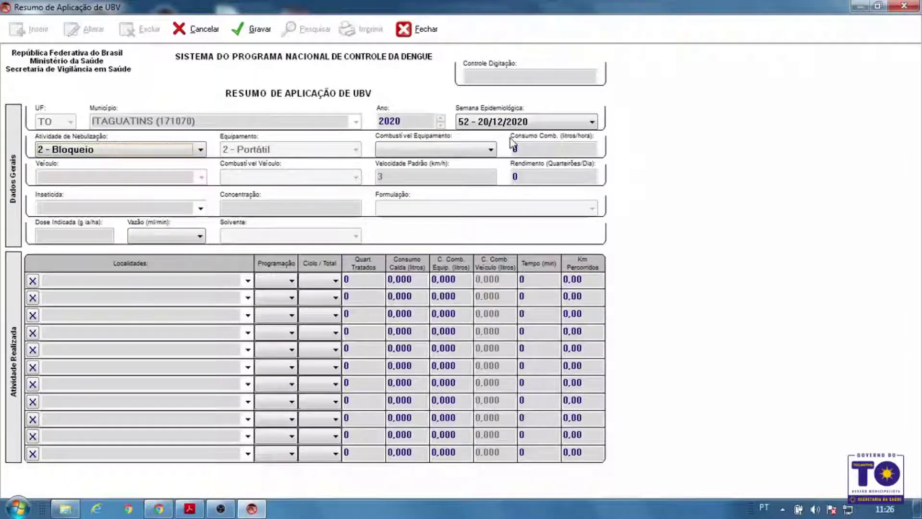
pyautogui.click(424, 33)
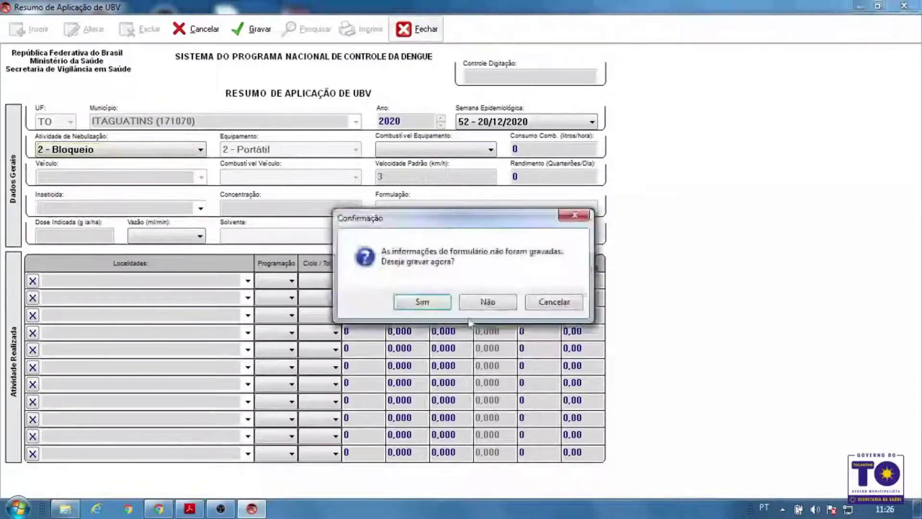
pyautogui.click(483, 303)
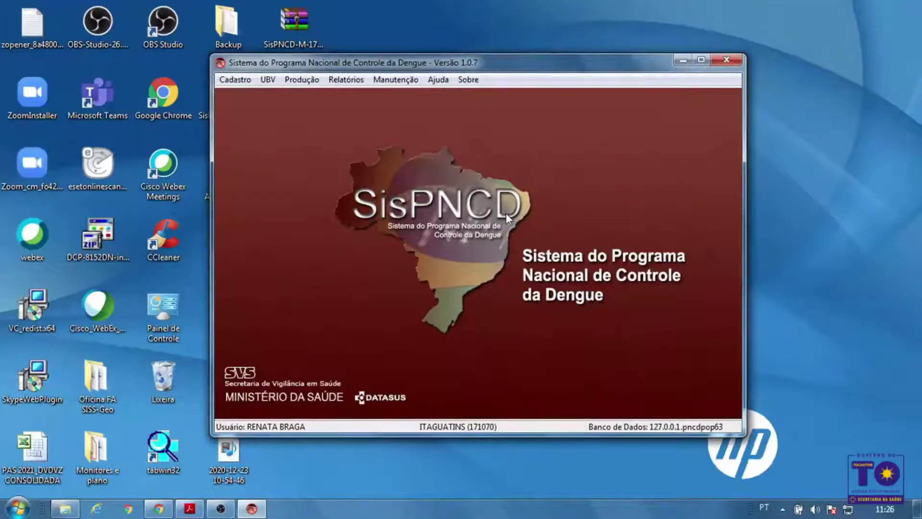
# Open Produção > Resumo Semanal maximized and insert a new blank record
pyautogui.click(312, 82)
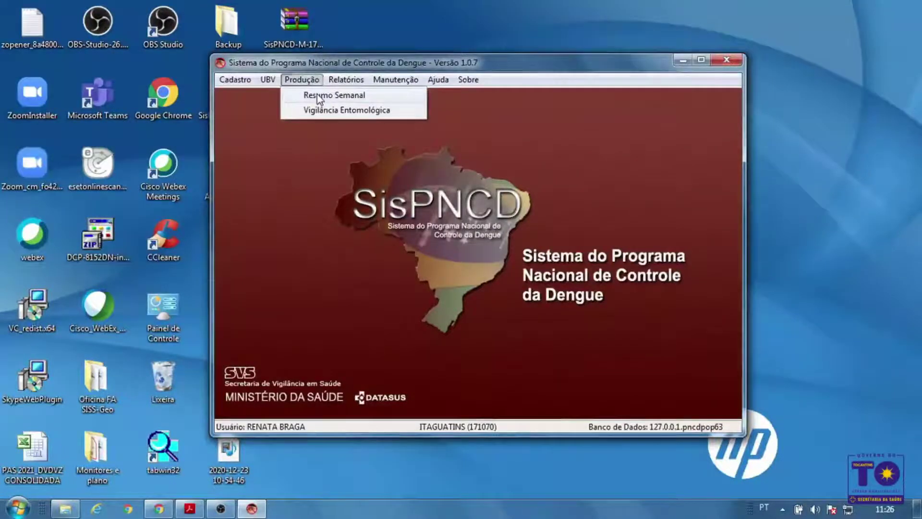
pyautogui.click(318, 97)
pyautogui.click(673, 74)
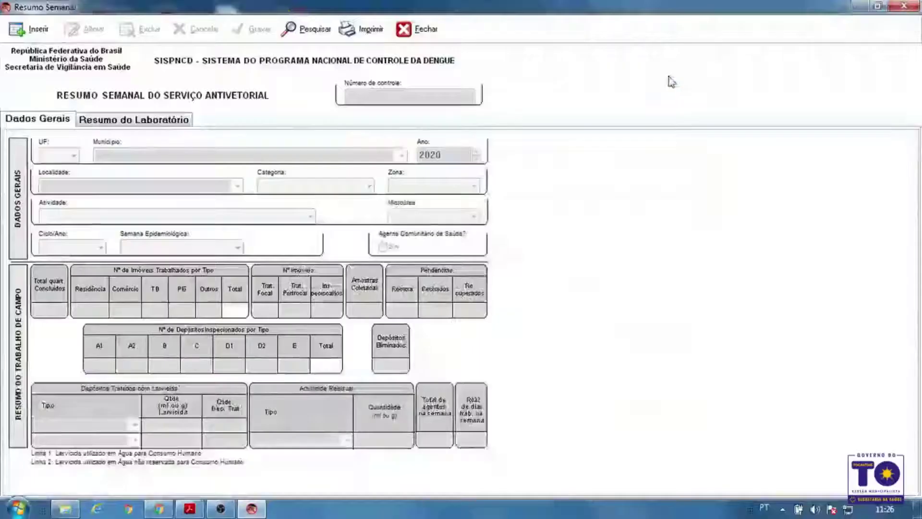
pyautogui.click(30, 29)
# Set locality ITAGUATINS (77) via a % search and activity 2 - LI + T
pyautogui.click(237, 188)
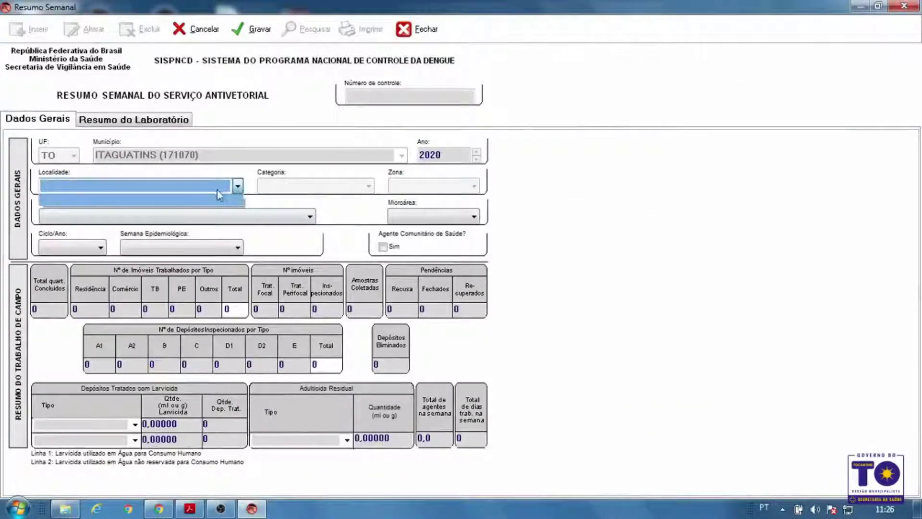
pyautogui.click(237, 187)
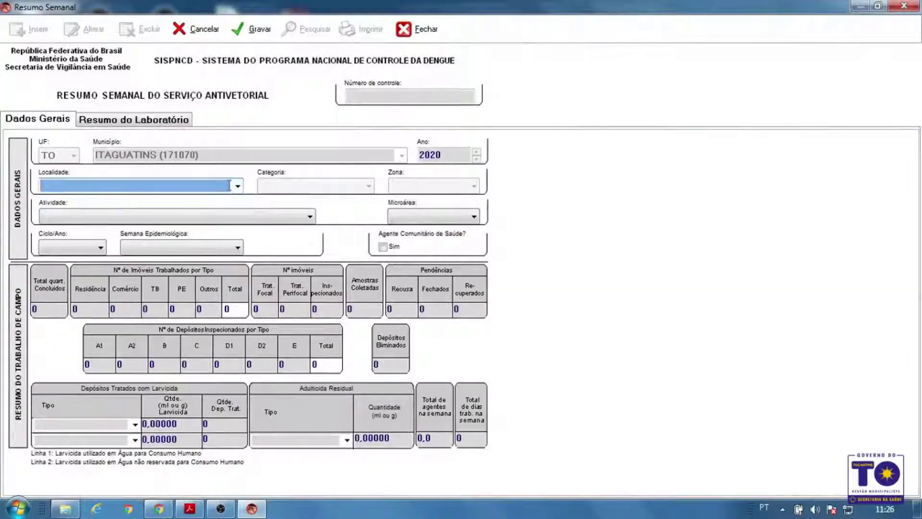
pyautogui.write('%')
pyautogui.press('Return')
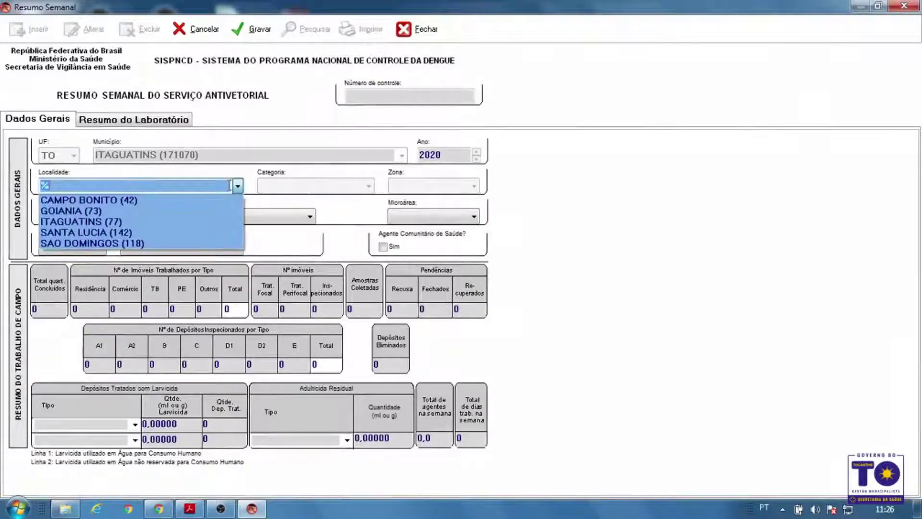
pyautogui.click(128, 222)
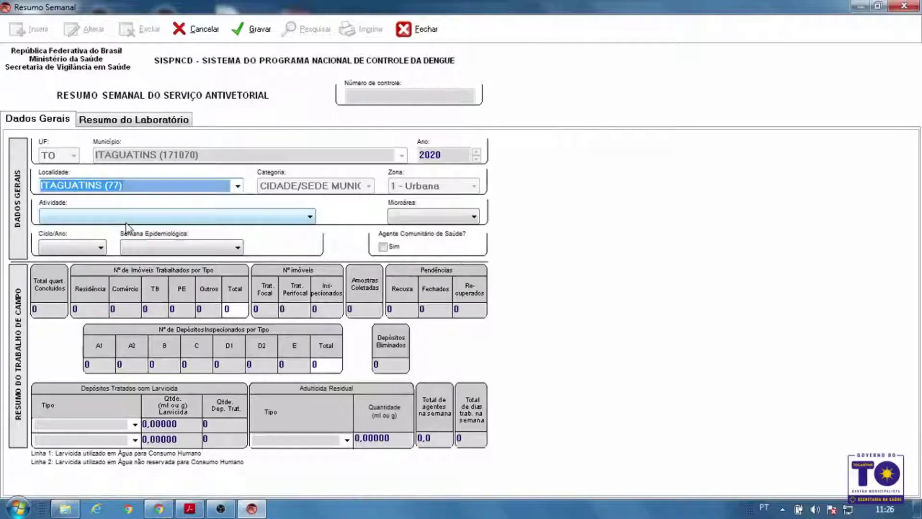
pyautogui.click(127, 221)
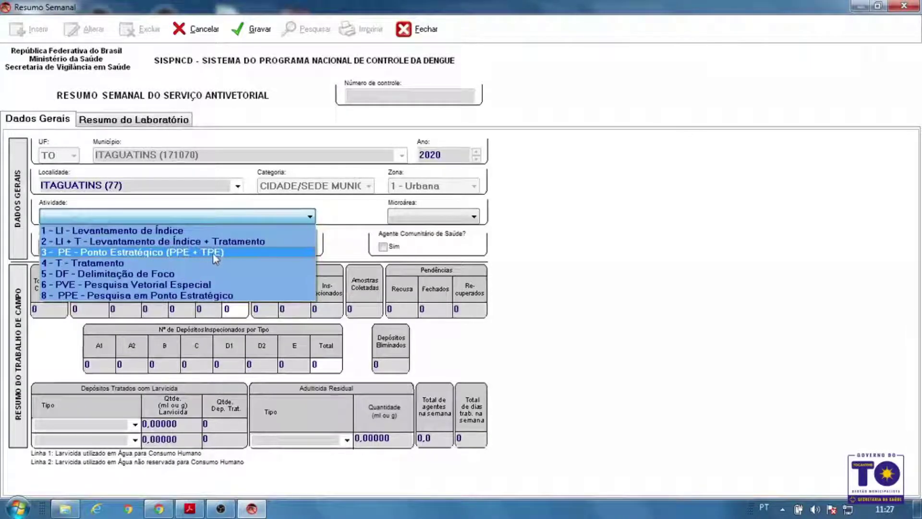
pyautogui.click(236, 241)
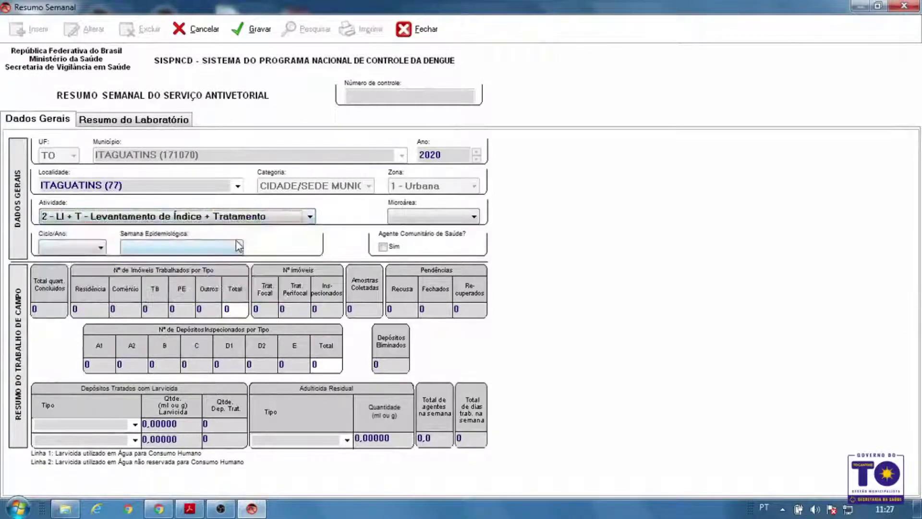
pyautogui.click(436, 218)
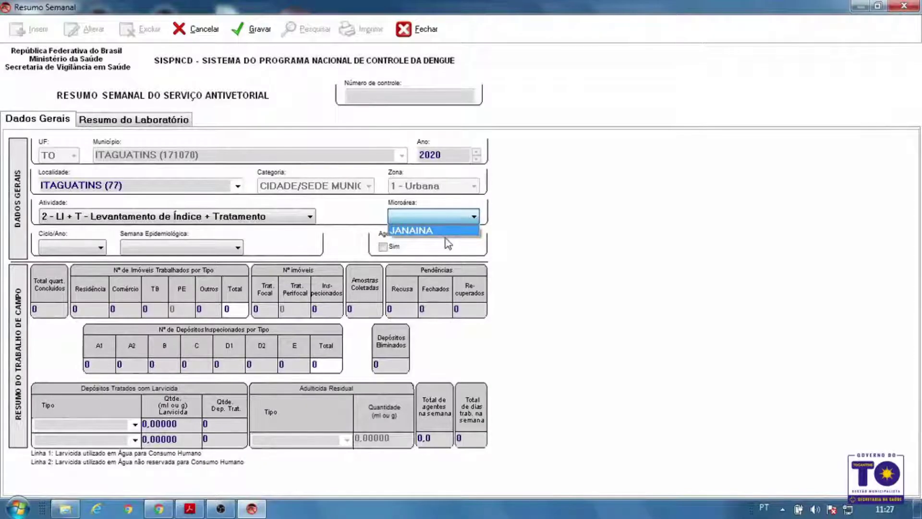
pyautogui.click(445, 231)
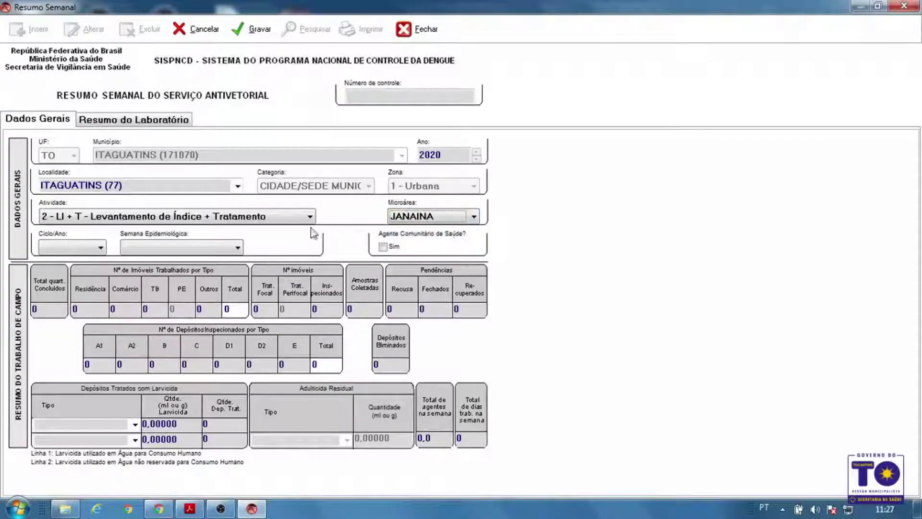
pyautogui.click(65, 249)
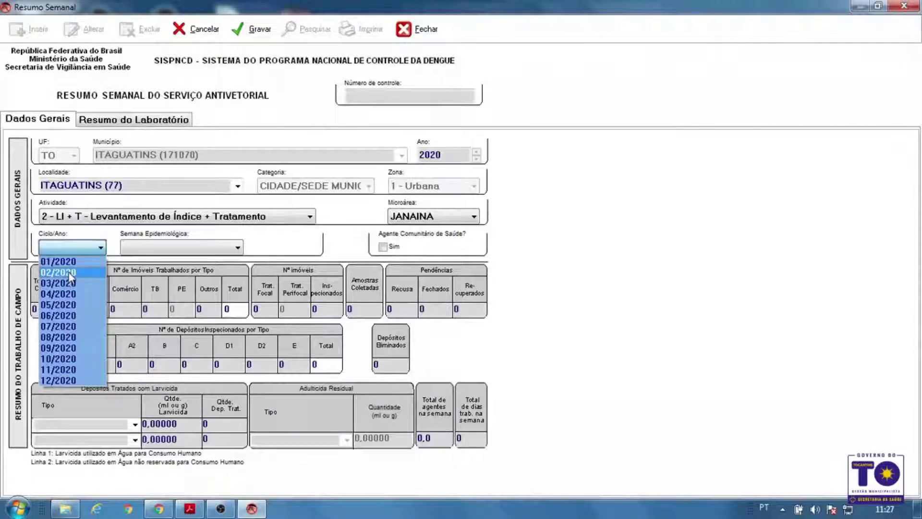
pyautogui.click(82, 381)
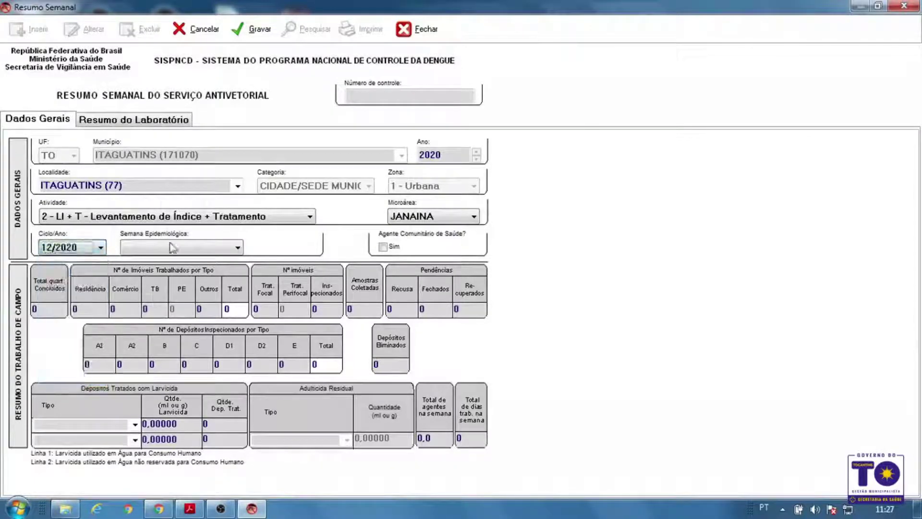
pyautogui.click(213, 249)
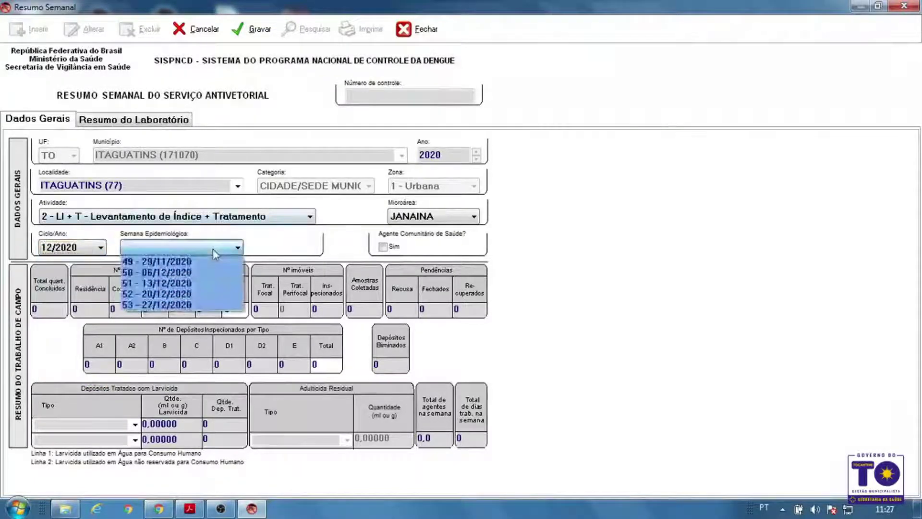
pyautogui.click(206, 305)
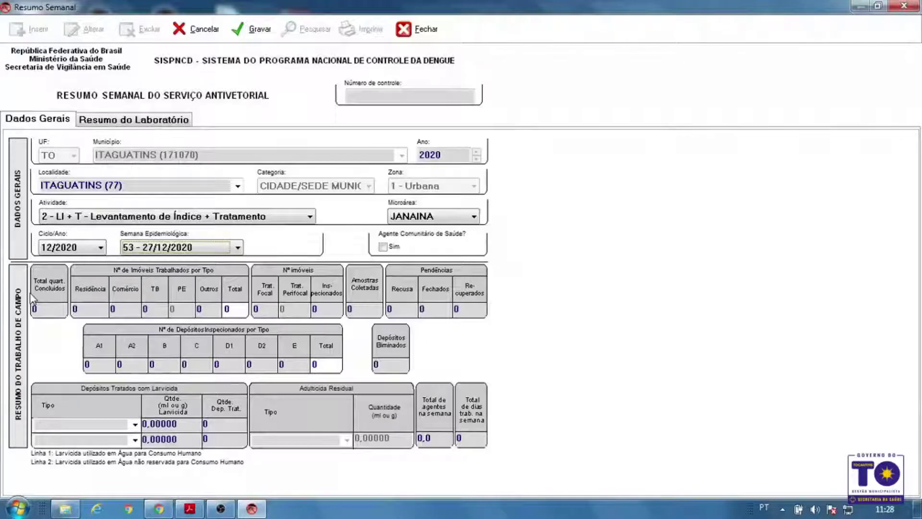
pyautogui.click(57, 308)
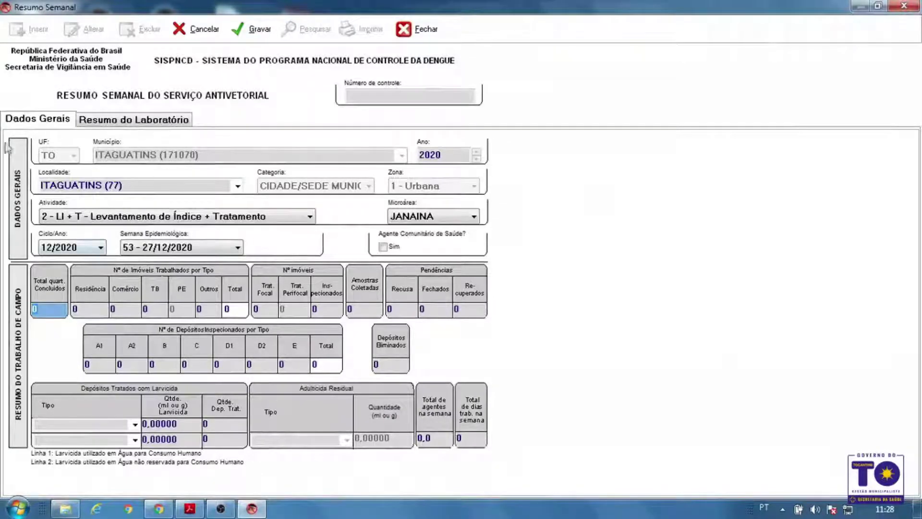
pyautogui.click(138, 123)
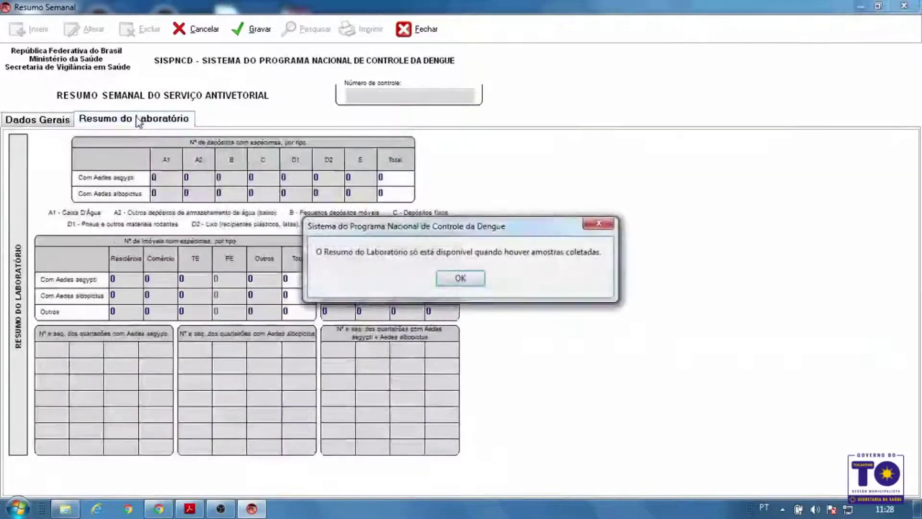
pyautogui.click(460, 278)
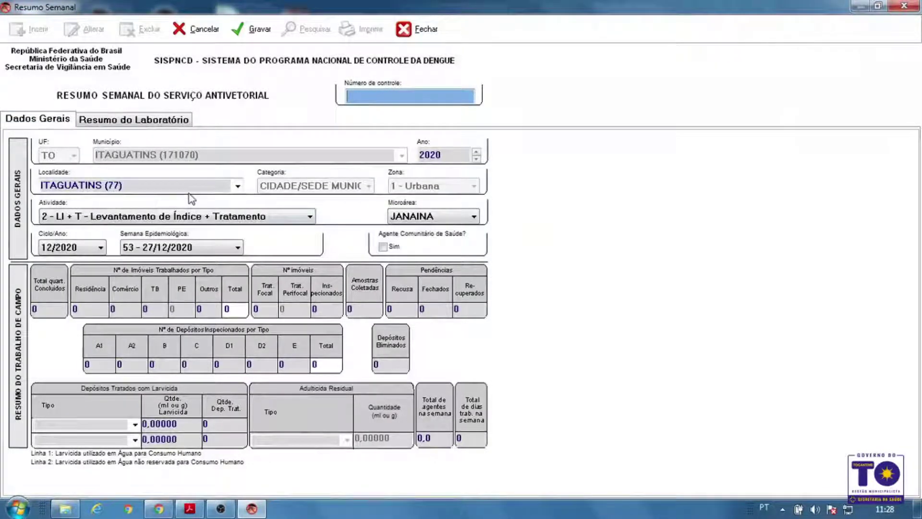
pyautogui.click(154, 120)
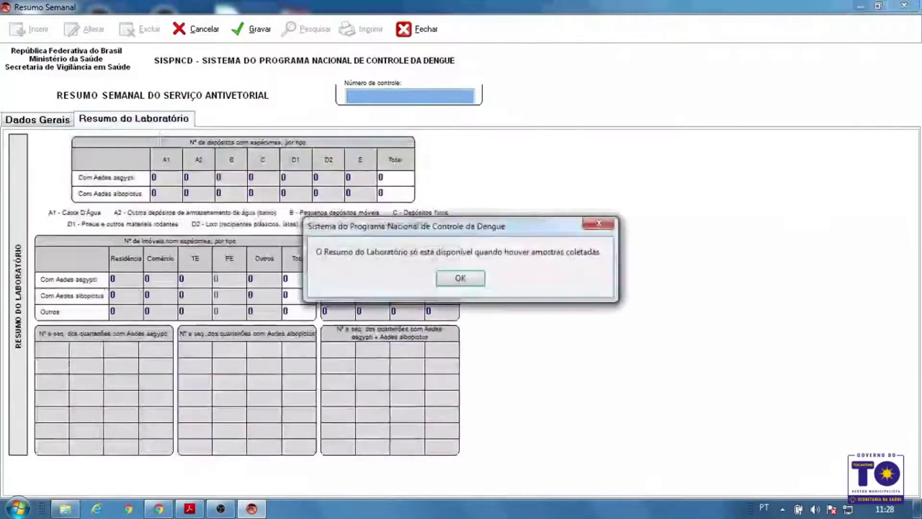
pyautogui.click(466, 278)
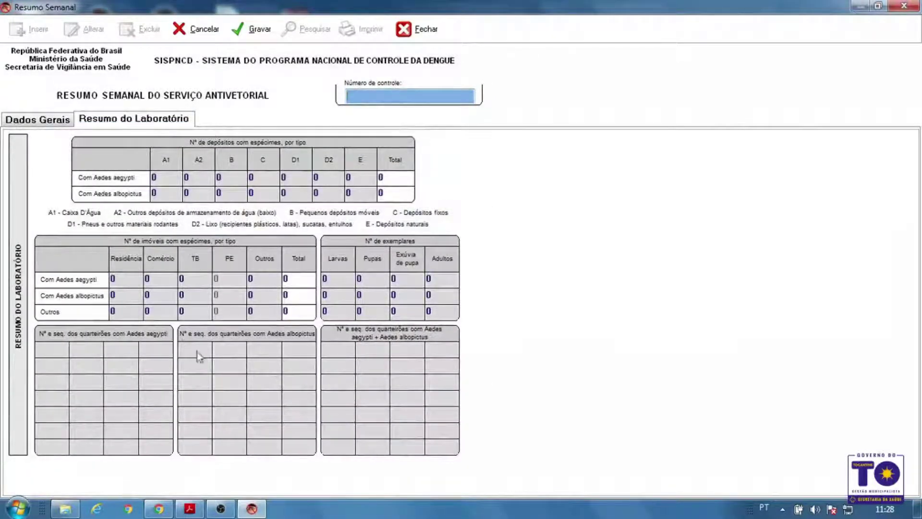
pyautogui.click(39, 125)
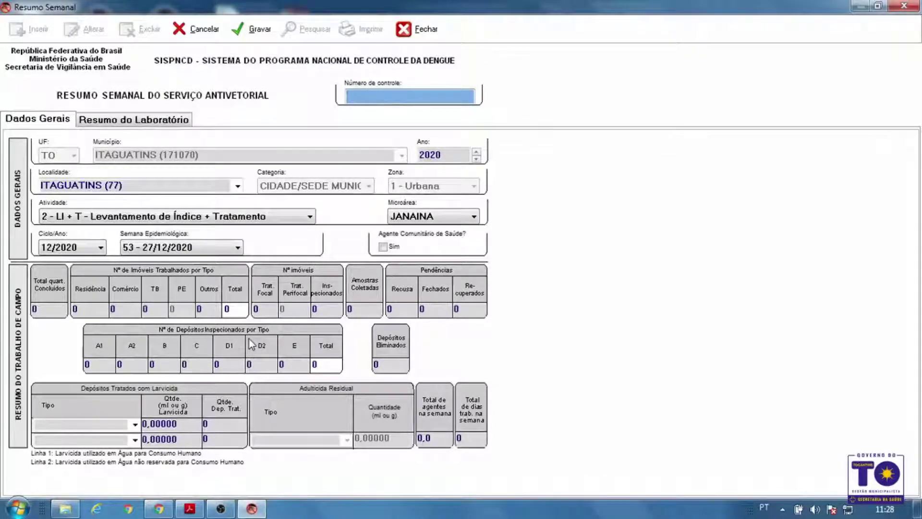
pyautogui.click(116, 424)
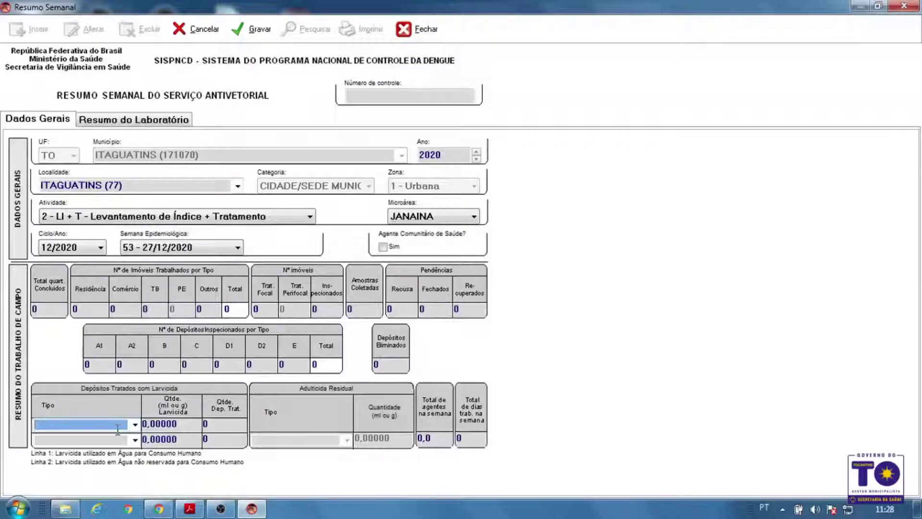
# Select PYRIPROXYFEN as the larvicide Tipo in the first Depósitos Tratados com Larvicida row
pyautogui.write('%')
pyautogui.press('BackSpace')
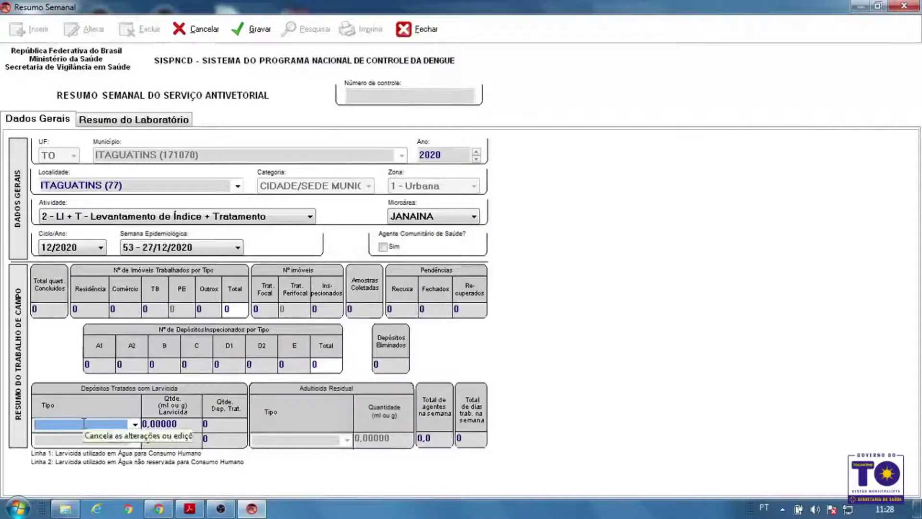
pyautogui.click(135, 423)
pyautogui.click(133, 425)
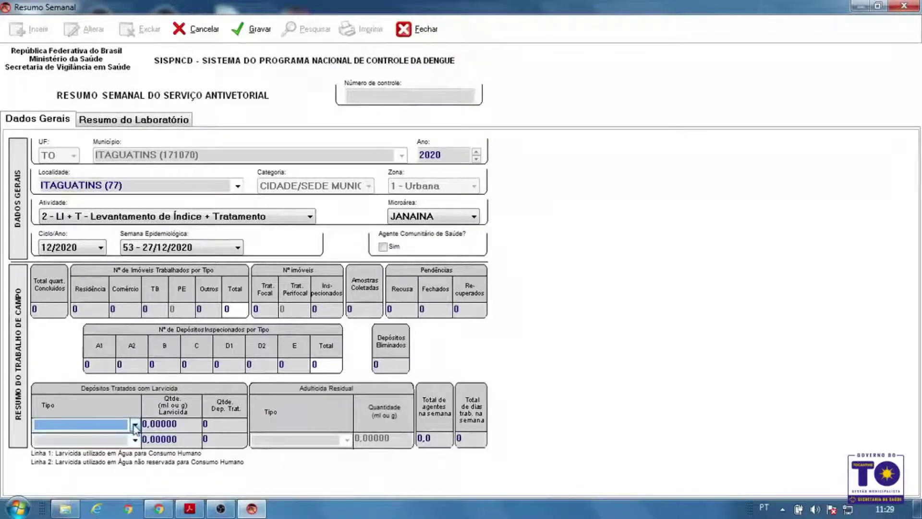
pyautogui.click(134, 426)
pyautogui.click(115, 428)
pyautogui.write('%')
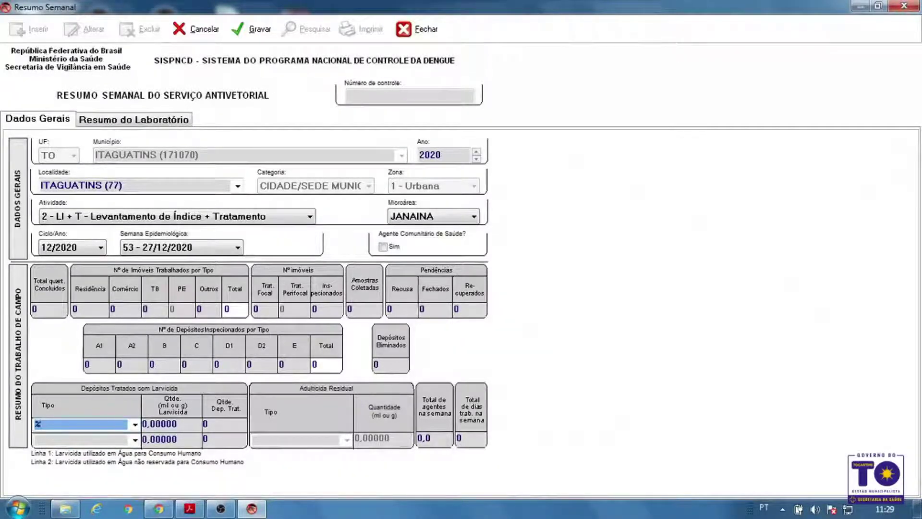
pyautogui.press('Tab')
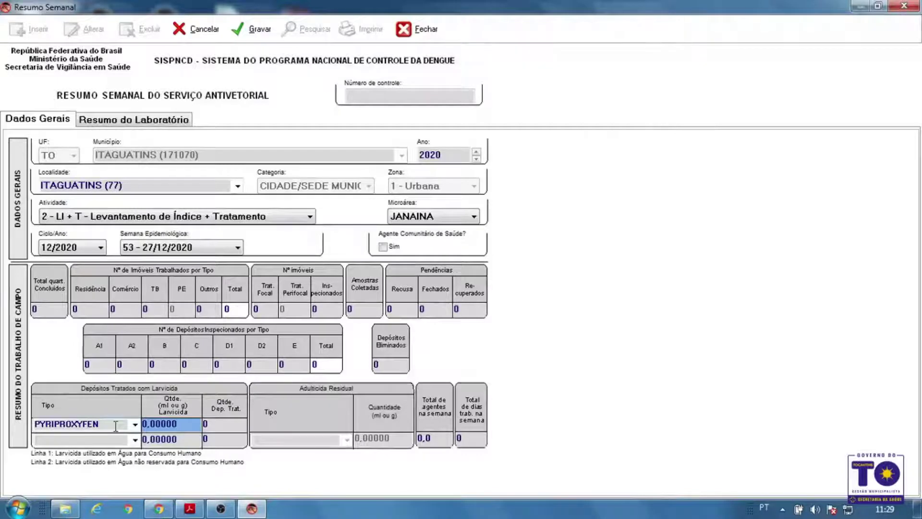
# Enter 1,00000 in the PYRIPROXYFEN row's Qtde. Larvicida field
pyautogui.write('2')
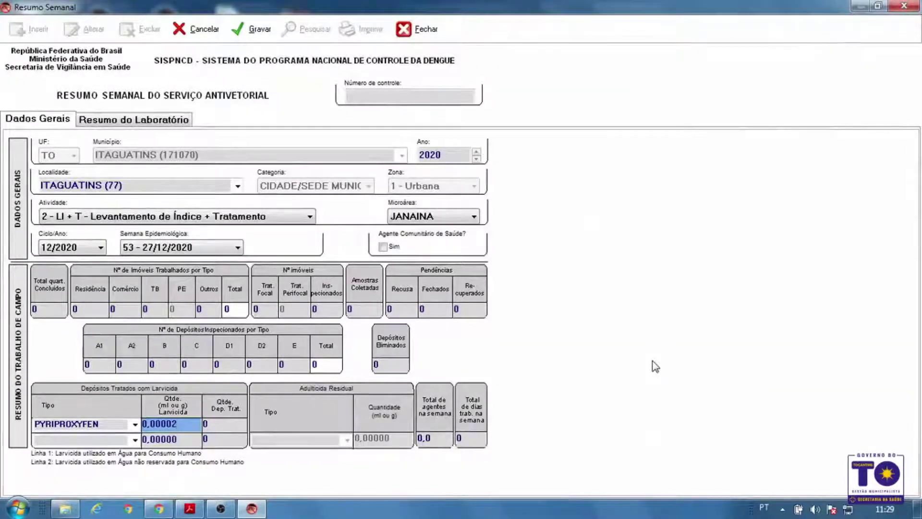
pyautogui.write('00')
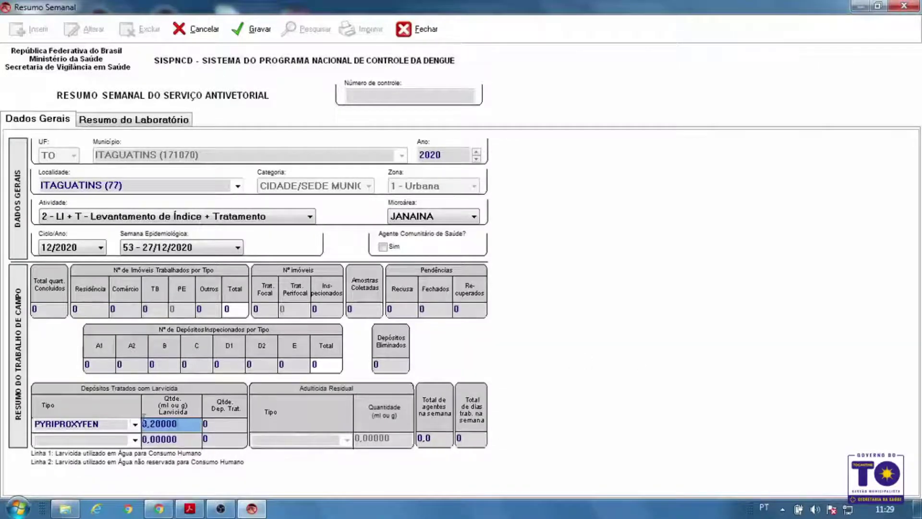
pyautogui.press('BackSpace')
pyautogui.press('BackSpace')
pyautogui.press('BackSpace')
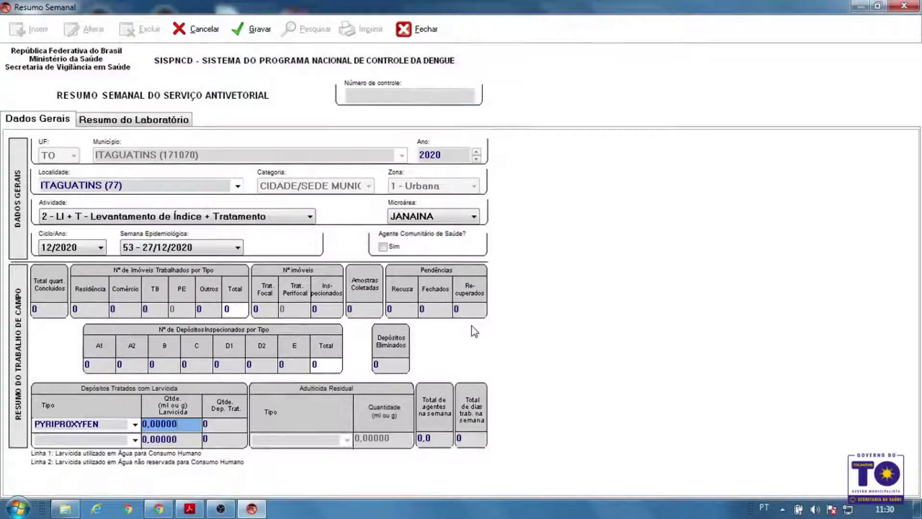
pyautogui.write('1,00000')
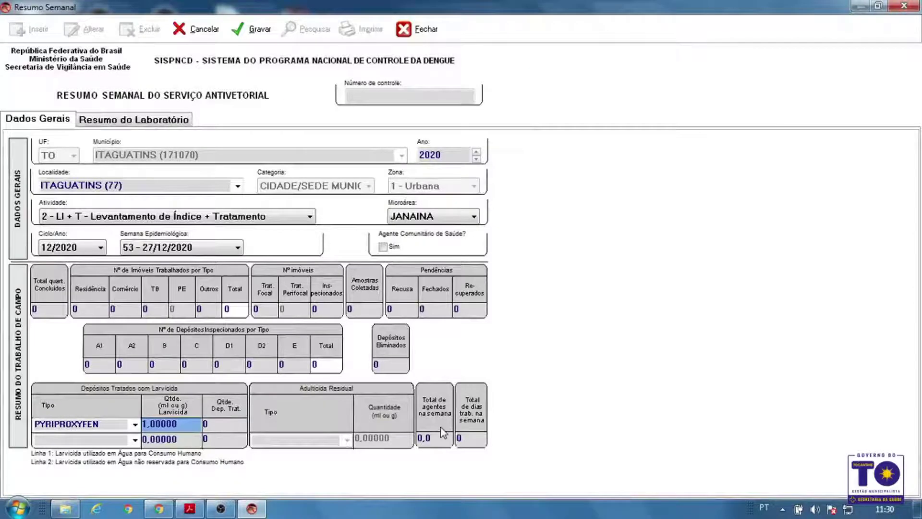
# Enter 5 in Total de dias trab. na semana and 5,0 in Total de agentes na semana
pyautogui.click(442, 441)
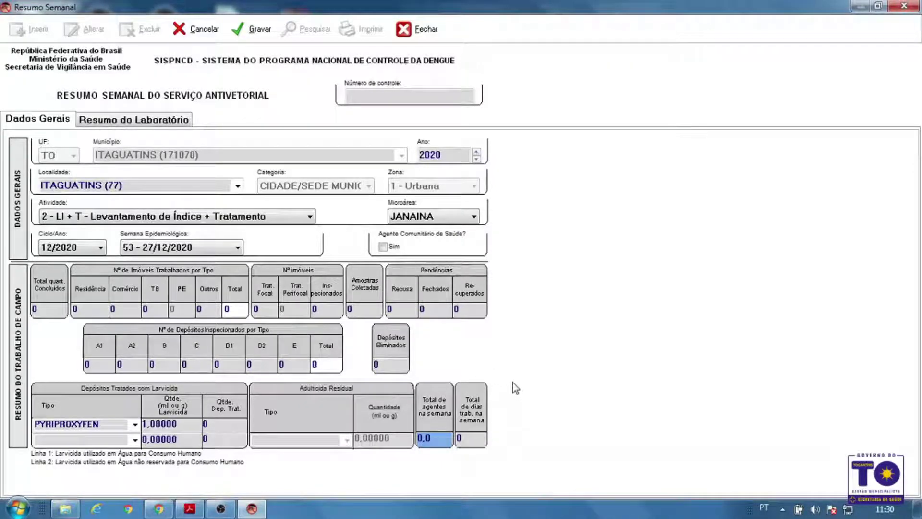
pyautogui.click(481, 437)
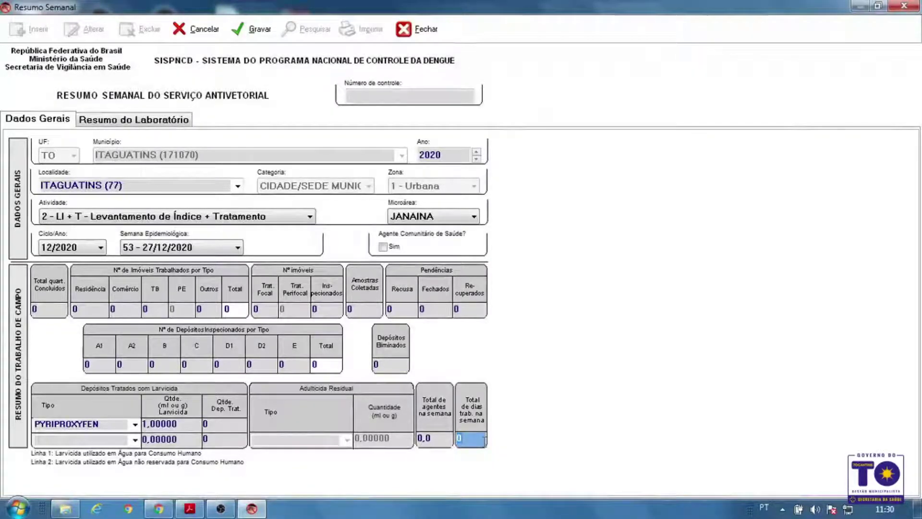
pyautogui.write('5')
pyautogui.click(444, 440)
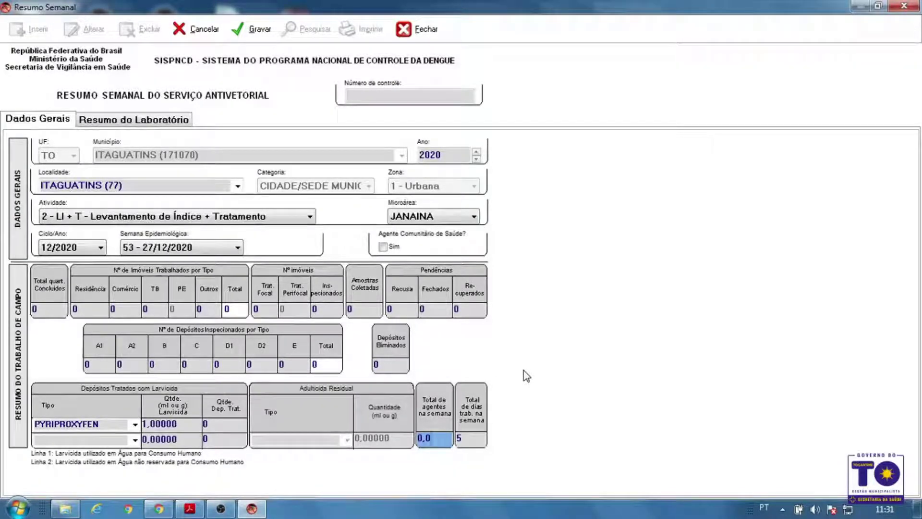
pyautogui.write('5')
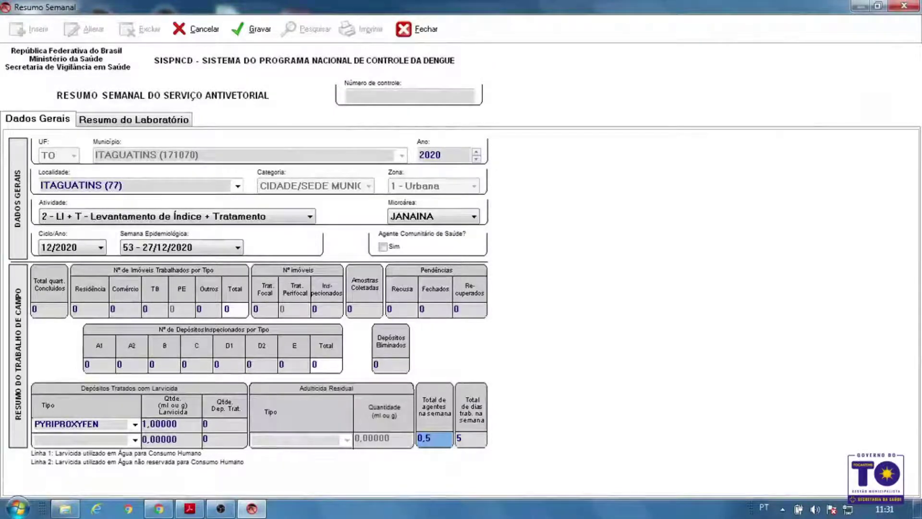
pyautogui.write('5')
pyautogui.click(555, 421)
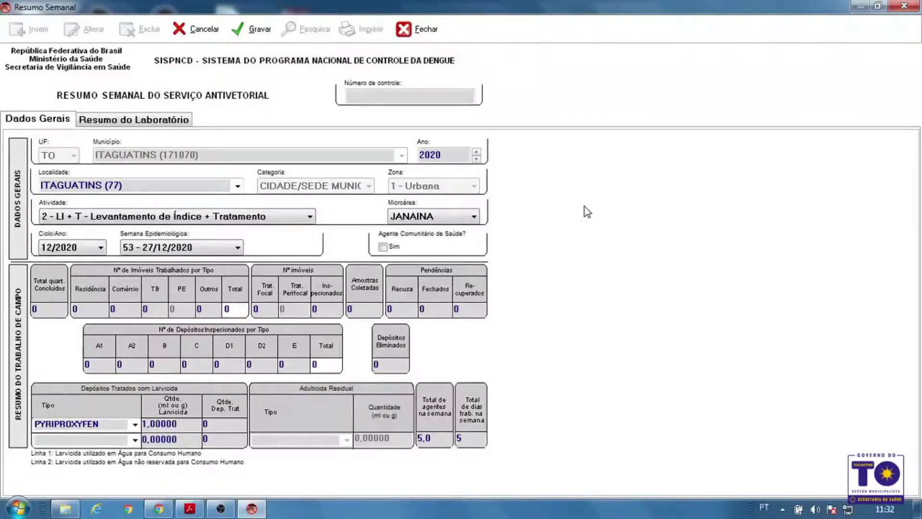
pyautogui.click(258, 29)
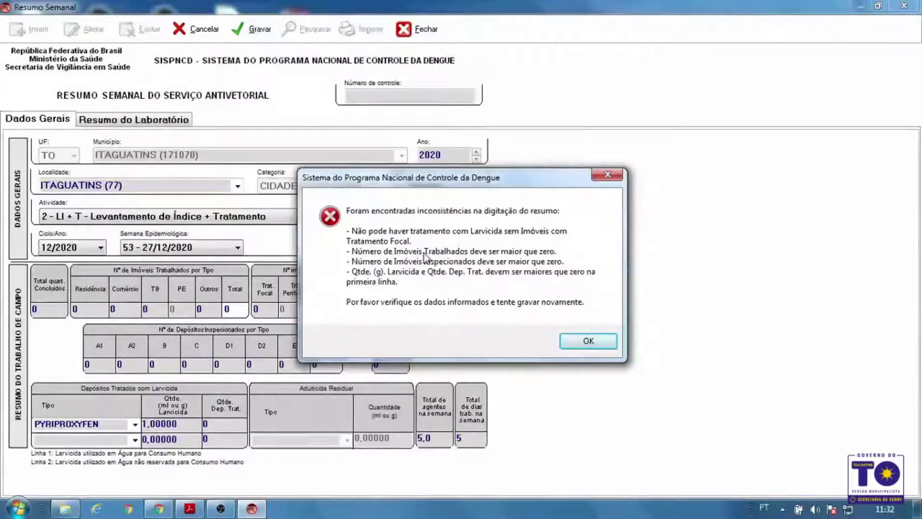
pyautogui.click(601, 345)
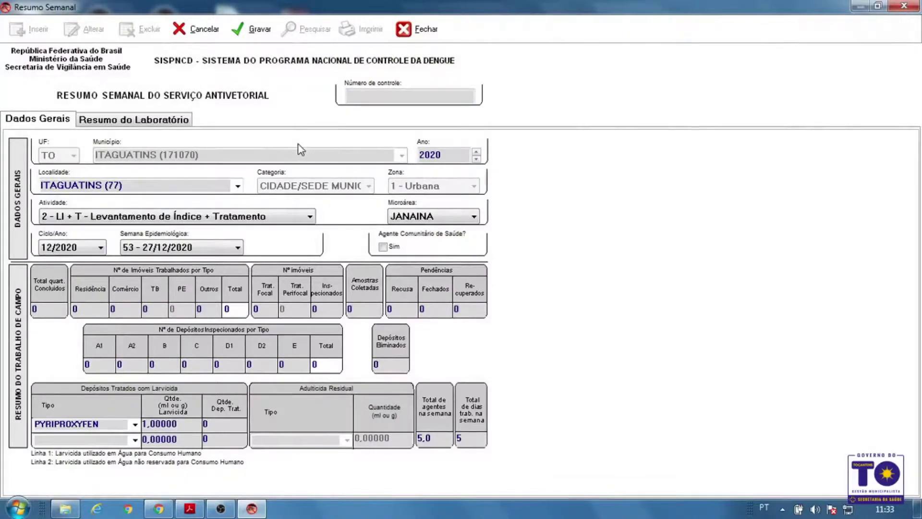
# Close the weekly summary form with Fechar, bringing up the unsaved-data confirmation
pyautogui.click(404, 29)
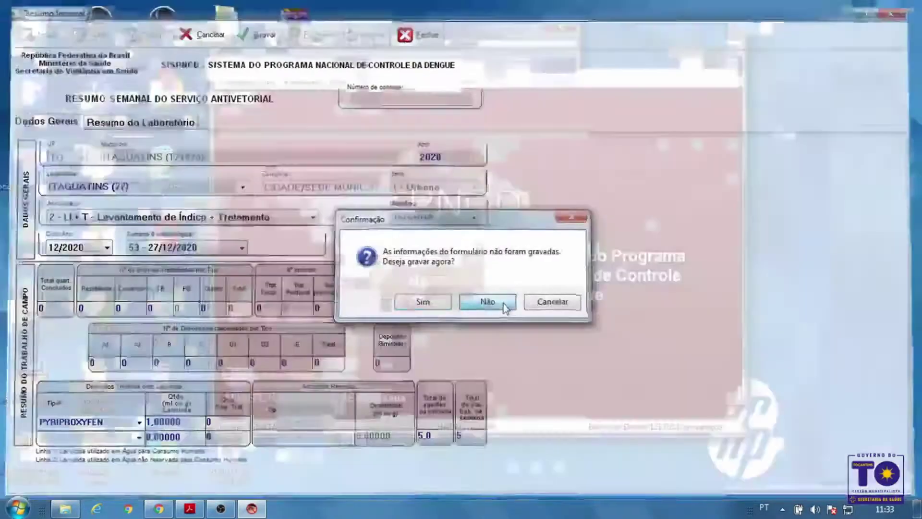